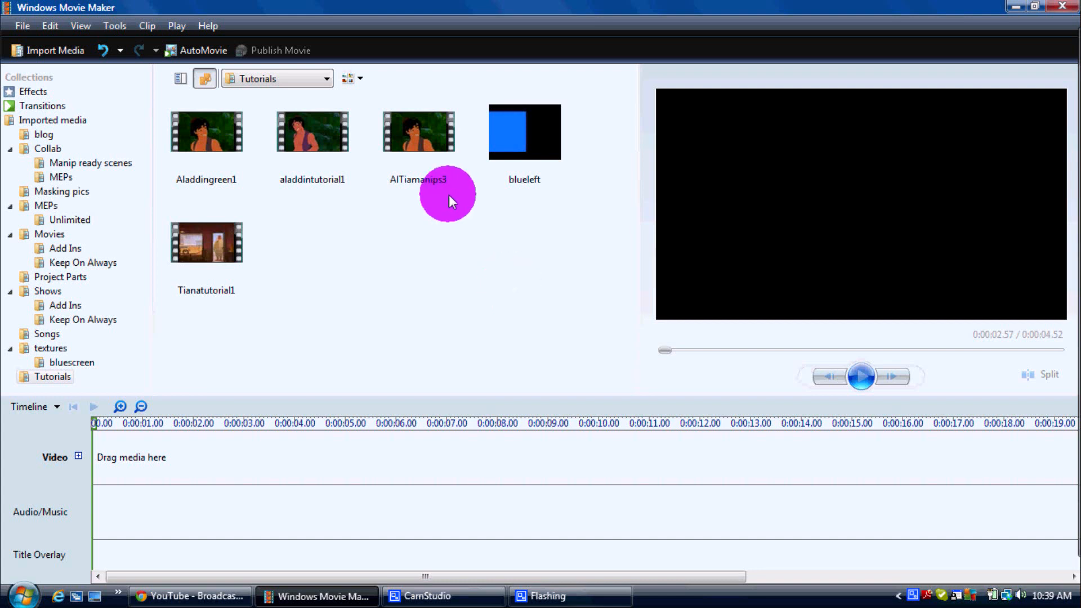
Preview the AlTiamanips3 clip, pause it partway, and clear the clip selection.
double_click(426, 142)
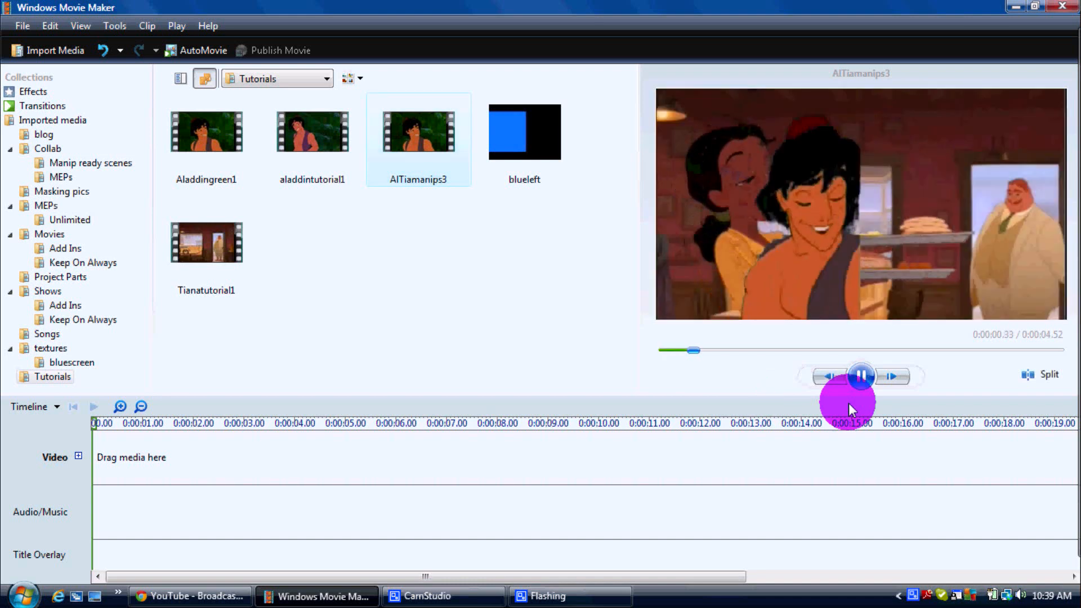
left_click(860, 377)
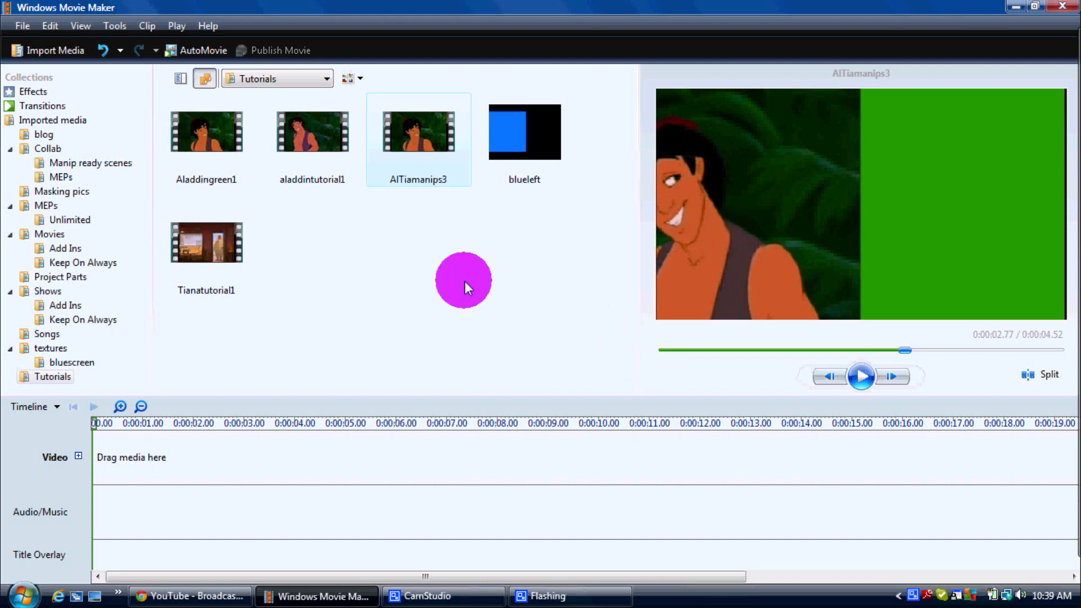
left_click(465, 288)
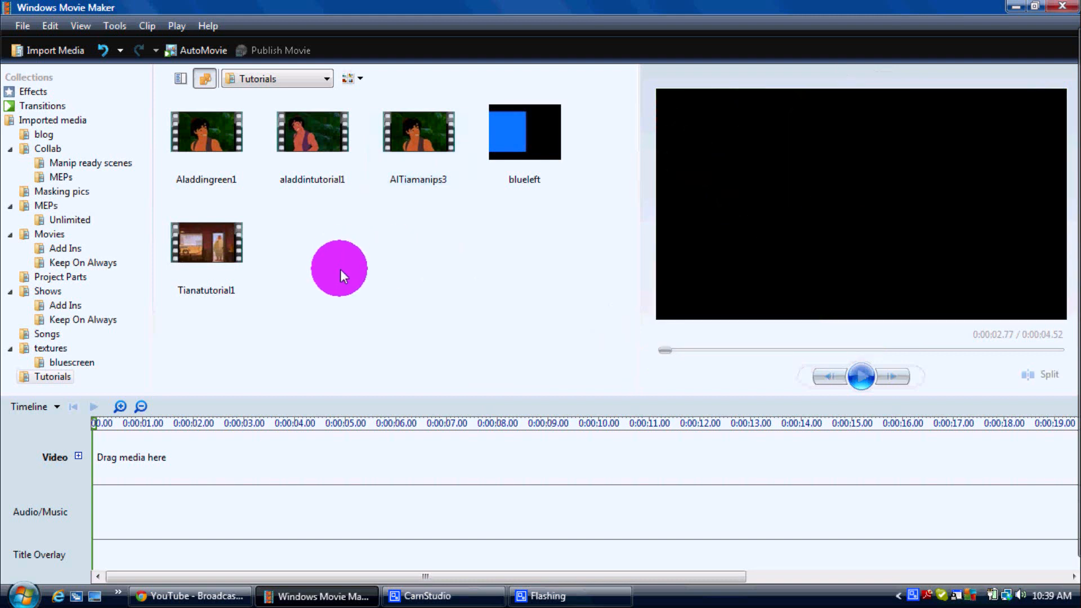
Preview the aladdintutorial1 clip and add it to the start of the video track.
left_click(316, 143)
double_click(316, 143)
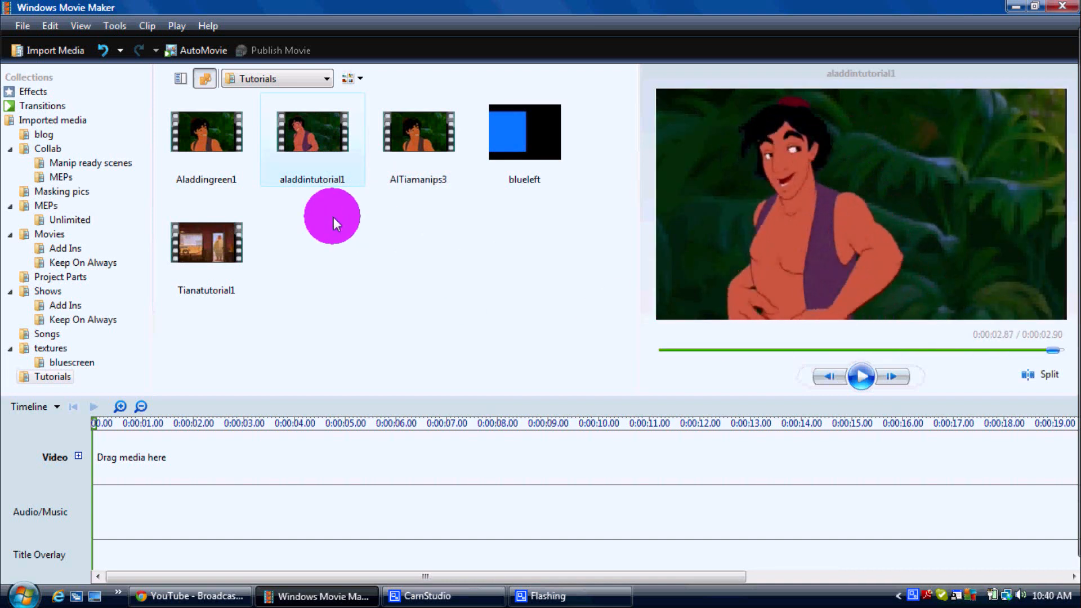
left_click_drag(281, 138, 251, 427)
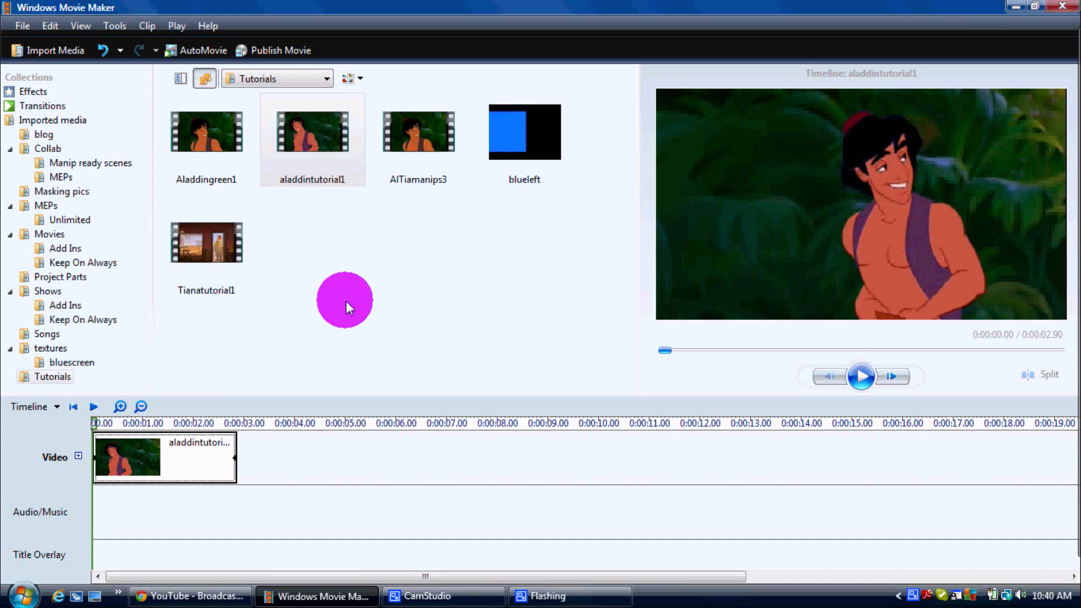
Browse the Transitions collection to the RehanFX Chroma Blue and Chroma Green transitions.
left_click(48, 106)
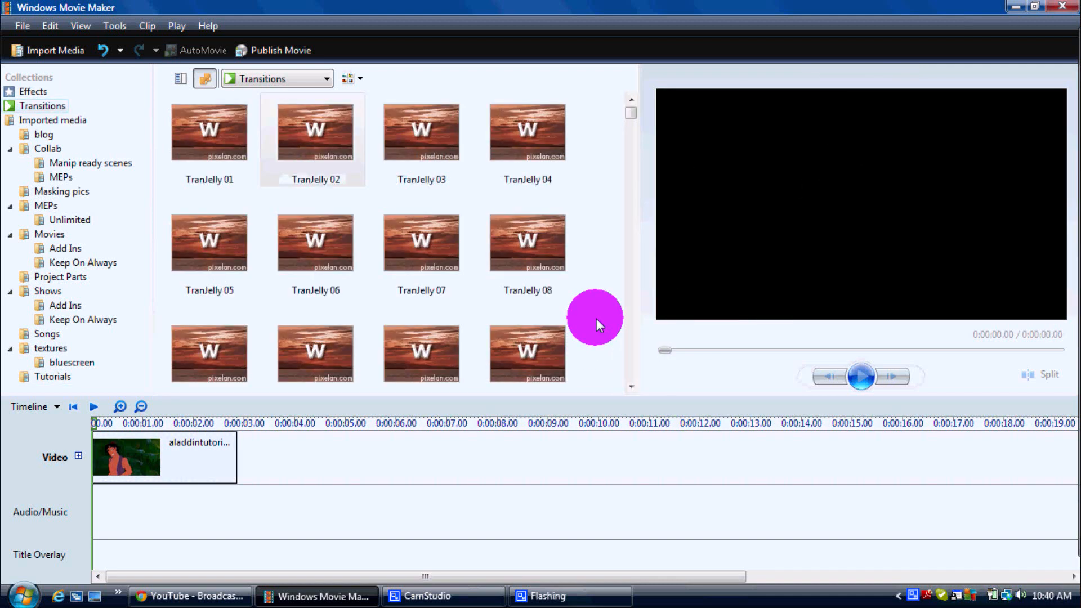
scroll(598, 324, "down", 5)
scroll(333, 261, "down", 2)
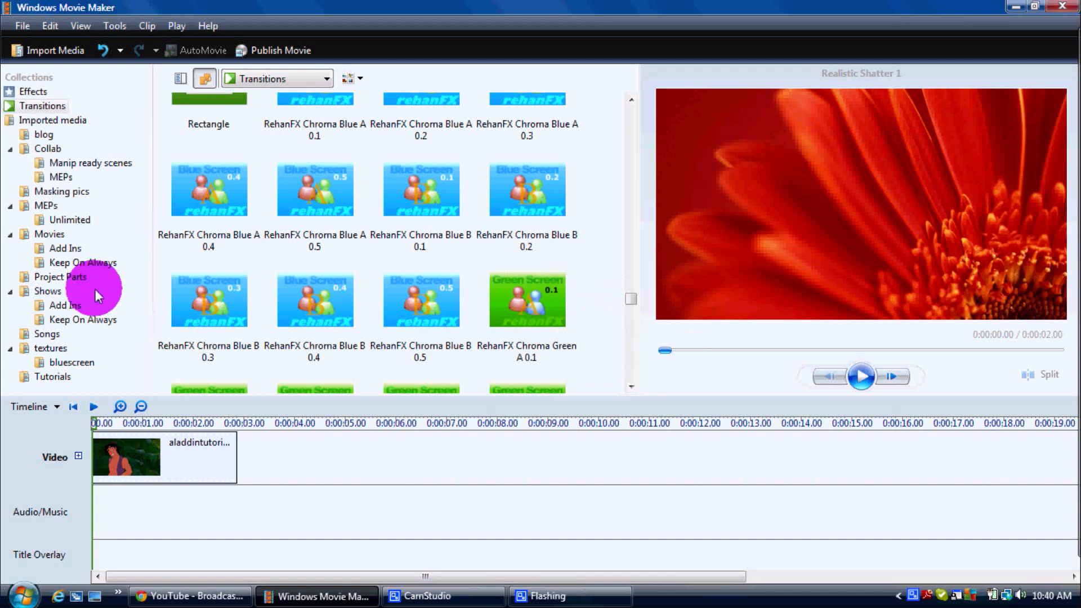
Add the blueleft picture from the Tutorials collection to the video track directly after aladdintutorial1.
left_click(67, 375)
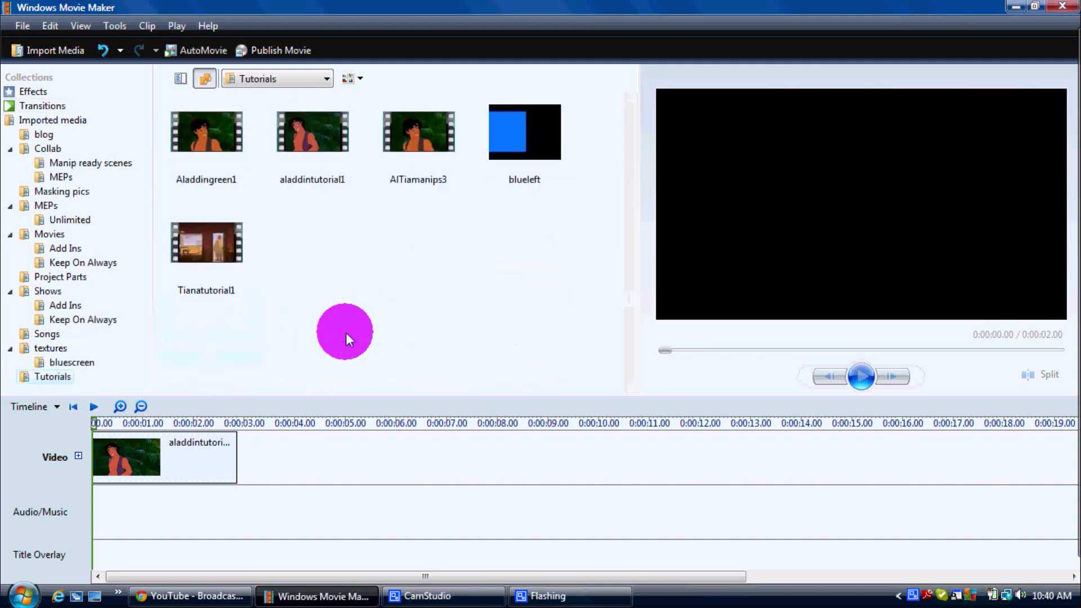
left_click(97, 451)
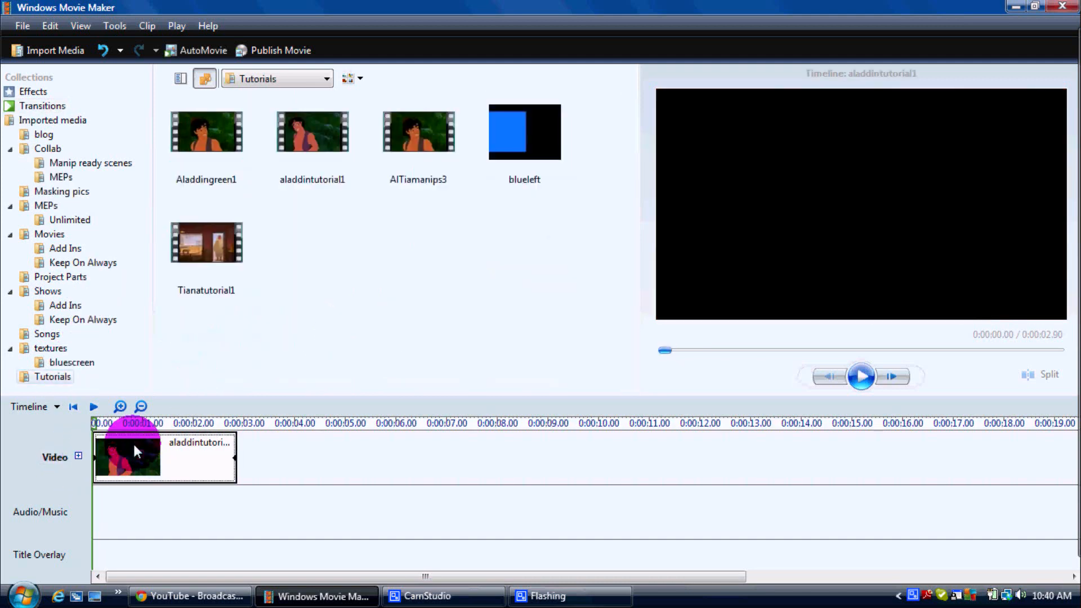
left_click(127, 428)
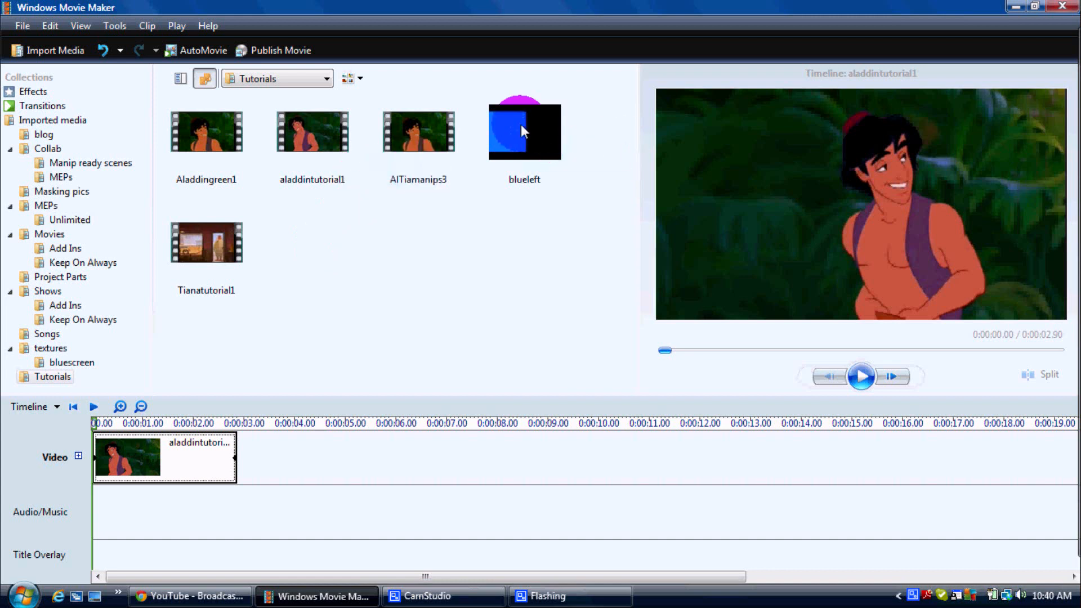
mouse_move(521, 127)
left_mouse_down()
mouse_move(466, 171)
mouse_move(412, 409)
left_mouse_up()
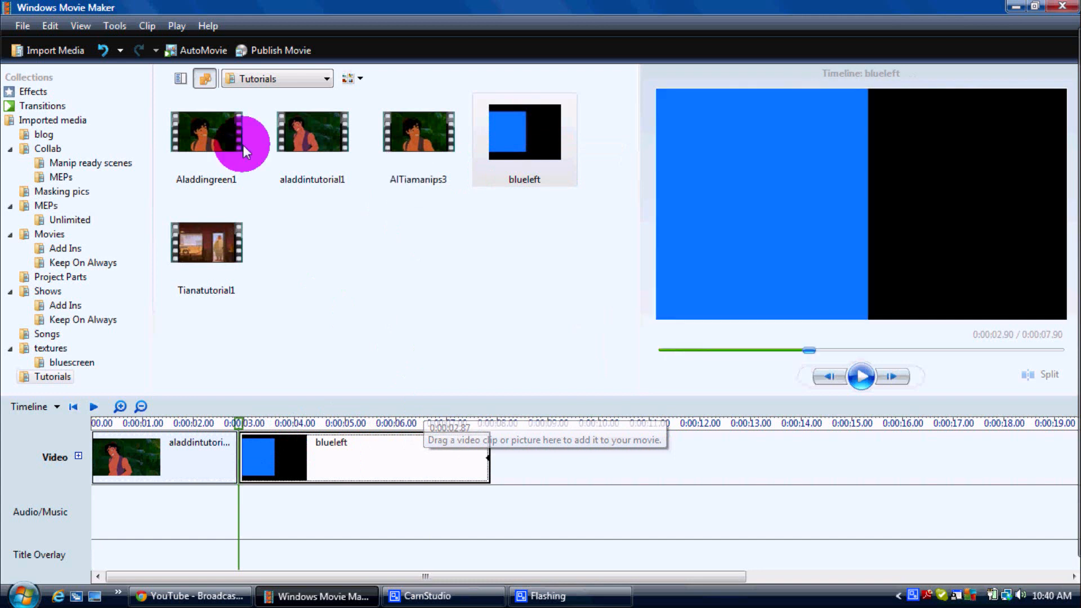
Preview the Aladdingreen1 clip and the original aladdintutorial1 clip to compare how the character is framed.
double_click(216, 134)
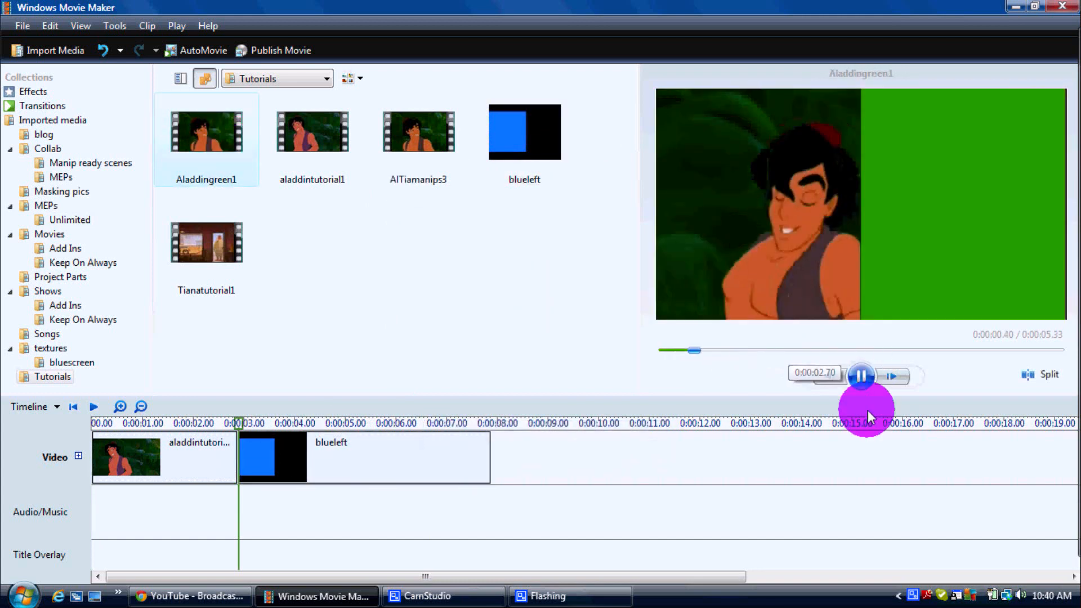
left_click(863, 381)
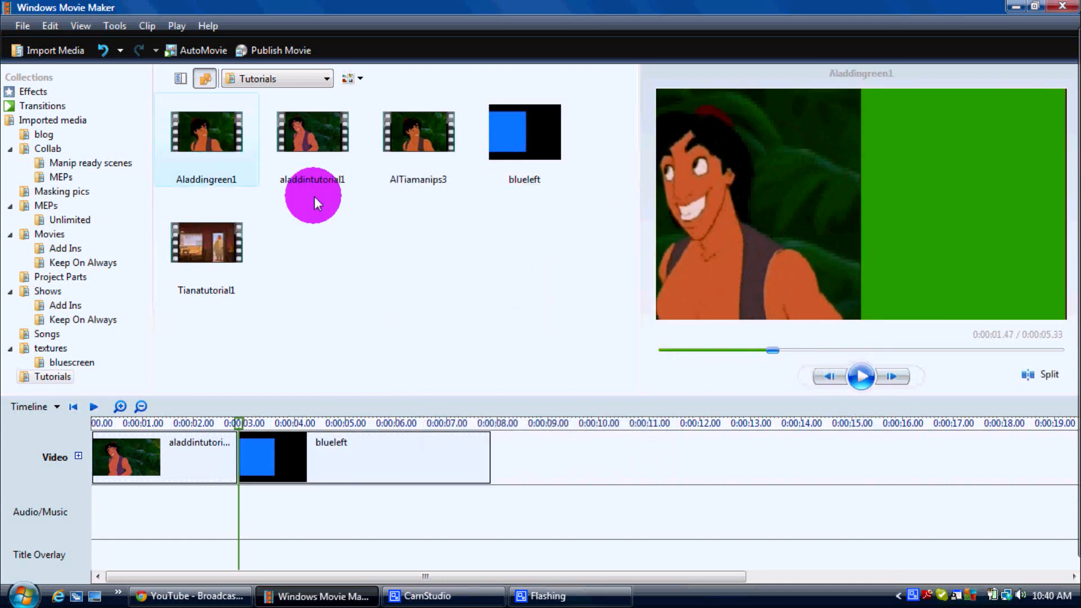
double_click(307, 138)
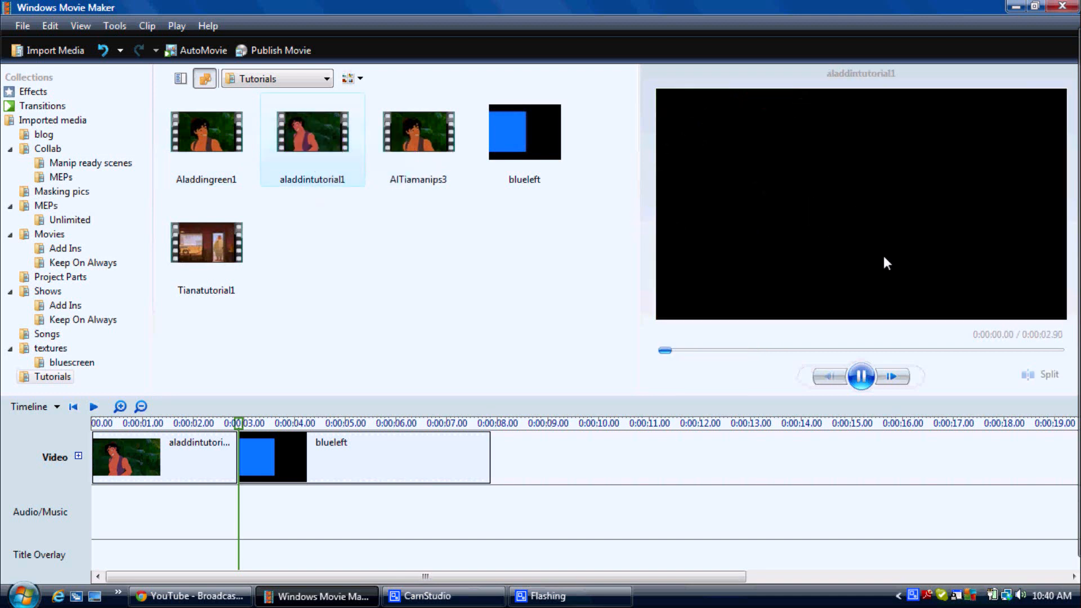
left_click(852, 377)
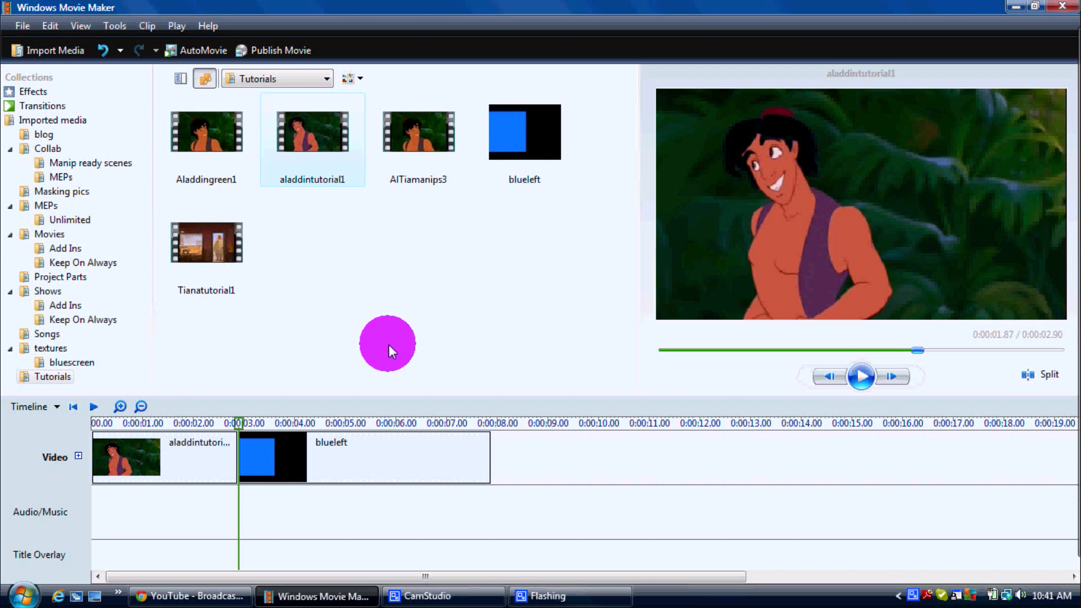
Examine the blueleft clip on the timeline and look through the pictures in the bluescreen collection.
left_click(394, 461)
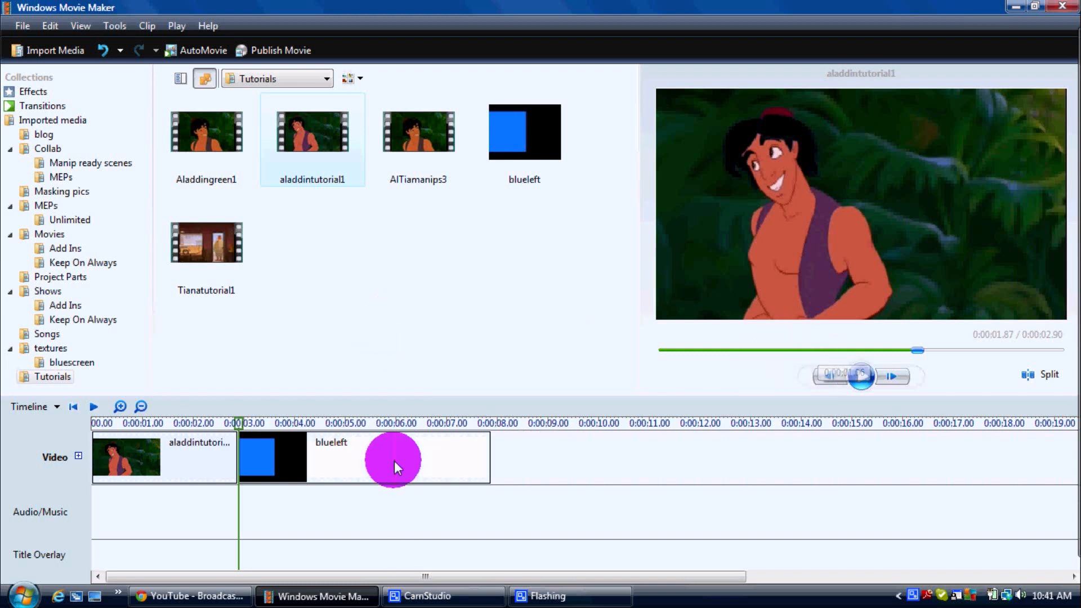
left_click(316, 424)
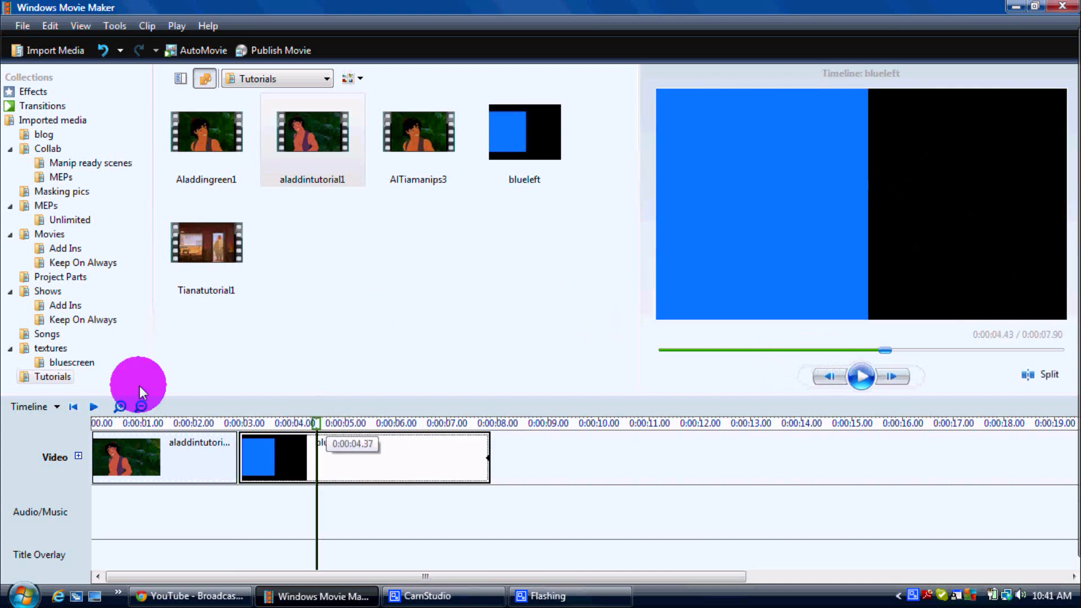
left_click(87, 367)
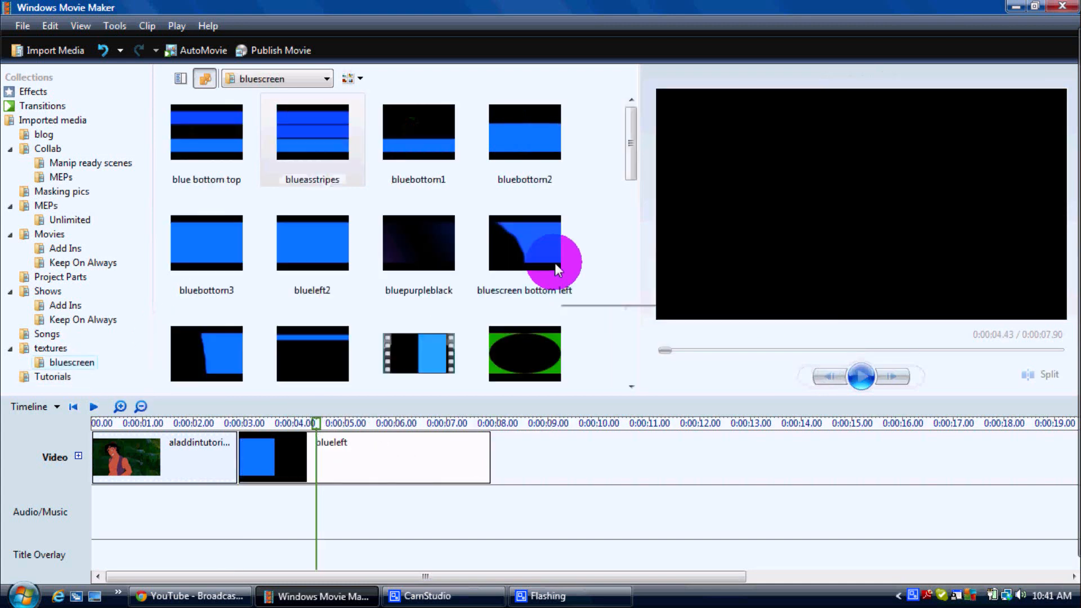
scroll(555, 263, "down", 6)
scroll(555, 263, "up", 6)
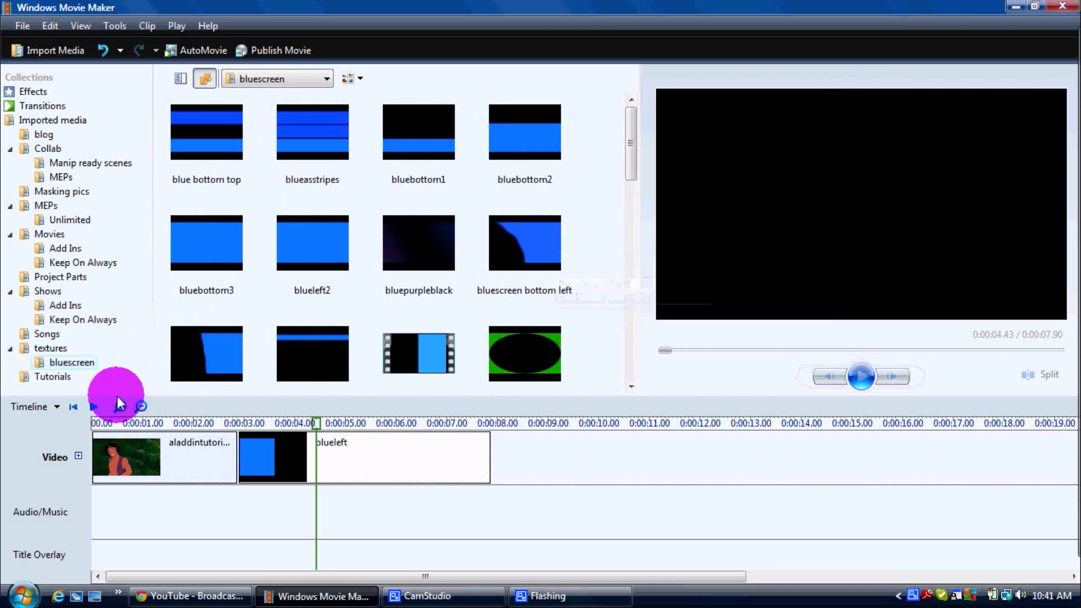
left_click(313, 435)
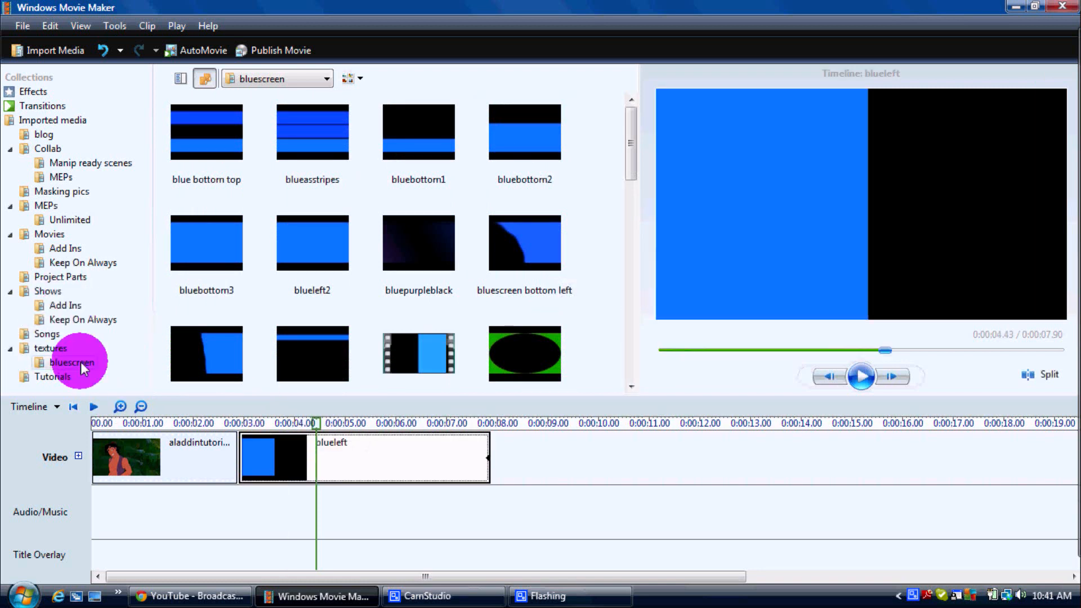
Apply the Hue Green effect to the blueleft clip on the timeline and check the resulting frame.
left_click(30, 91)
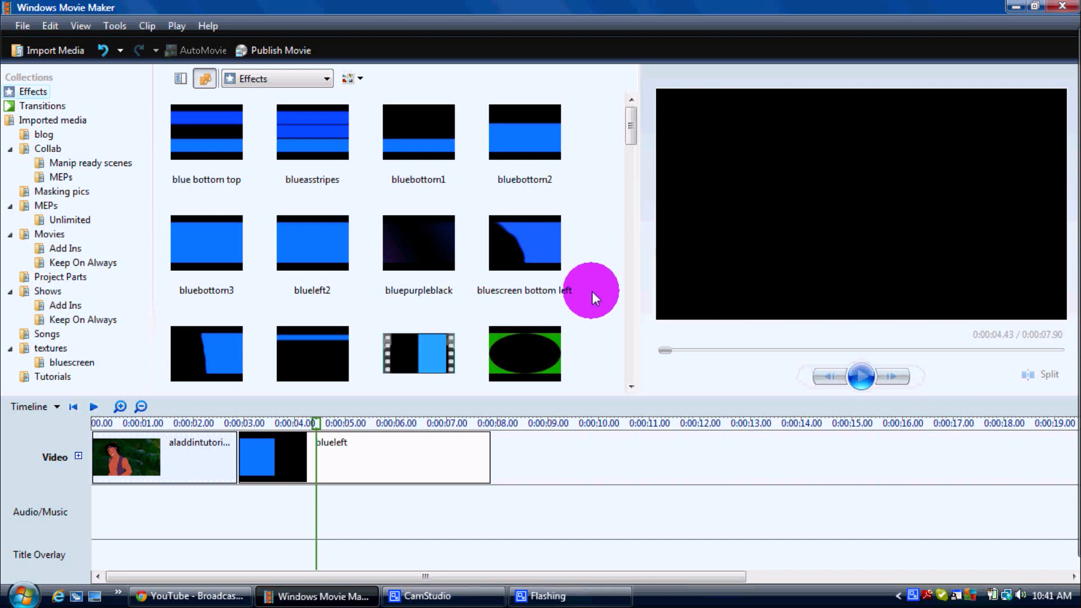
scroll(592, 291, "down", 10)
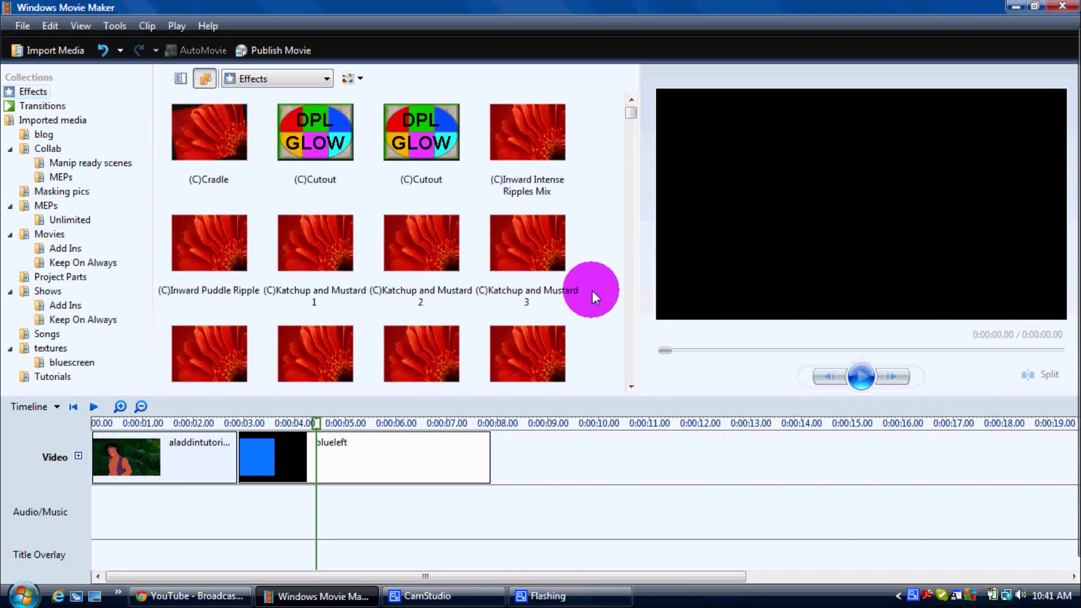
left_click(468, 163)
left_click_drag(517, 140, 355, 449)
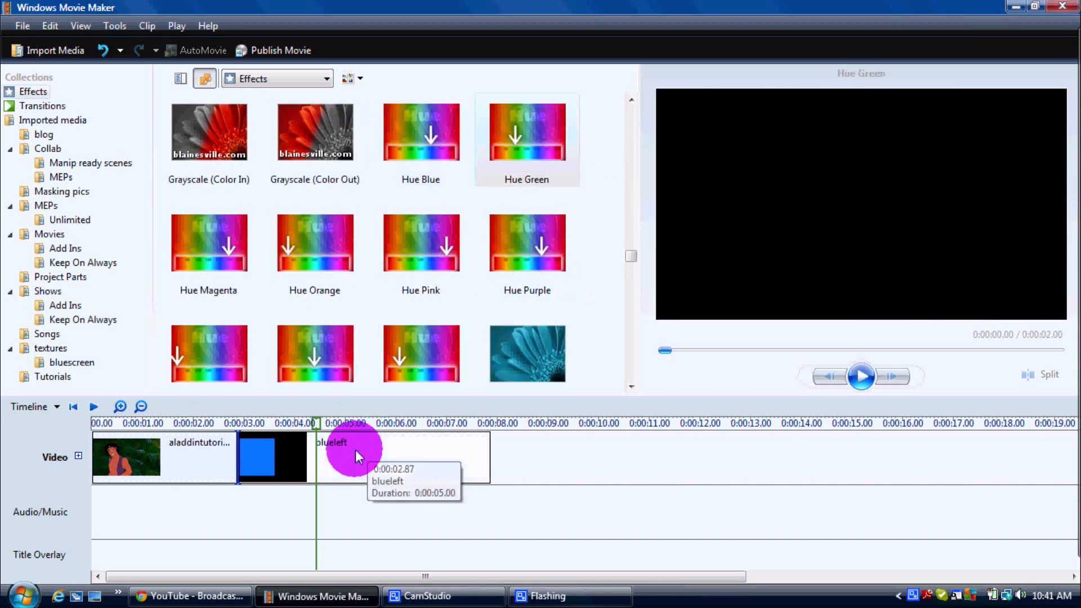
left_click(322, 423)
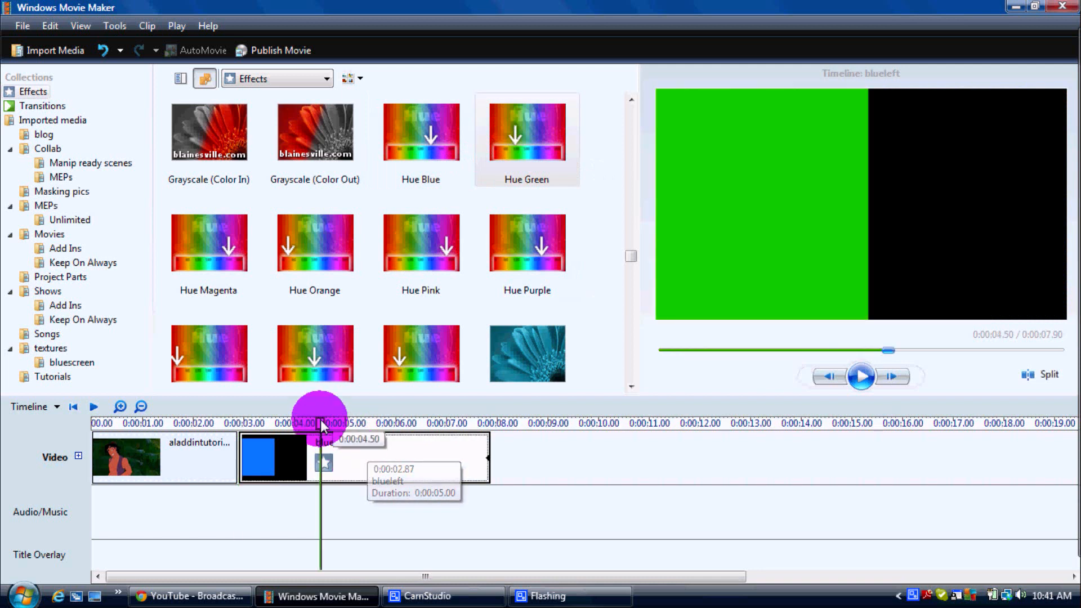
Apply the Mirror, Horizontal effect to the blueleft clip and check the resulting frame.
left_click(599, 314)
key("p")
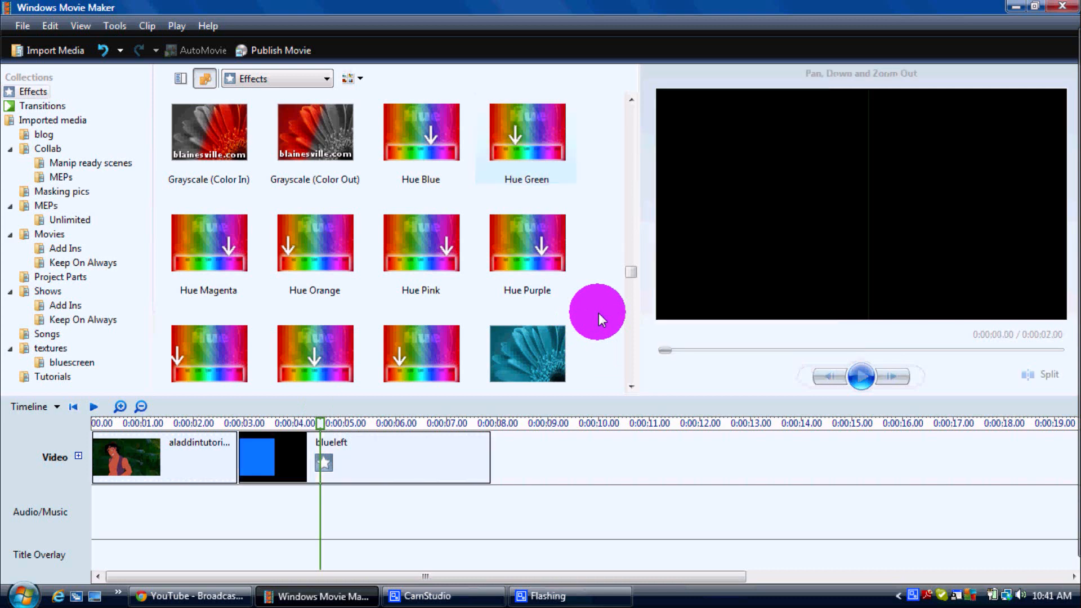
scroll(598, 313, "up", 3)
scroll(547, 285, "up", 2)
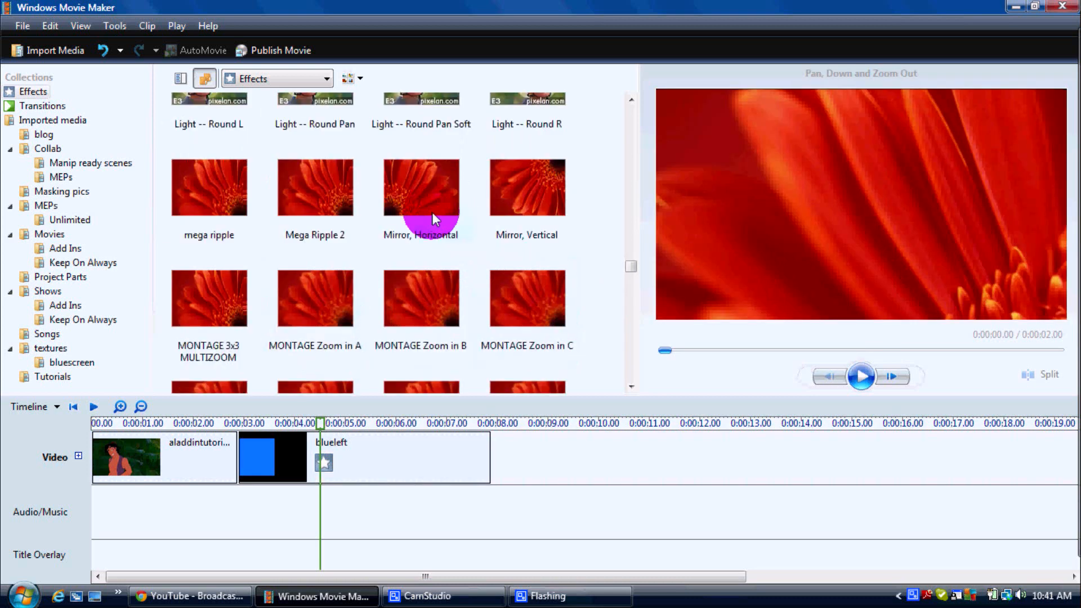
left_click_drag(434, 214, 361, 442)
left_click(308, 423)
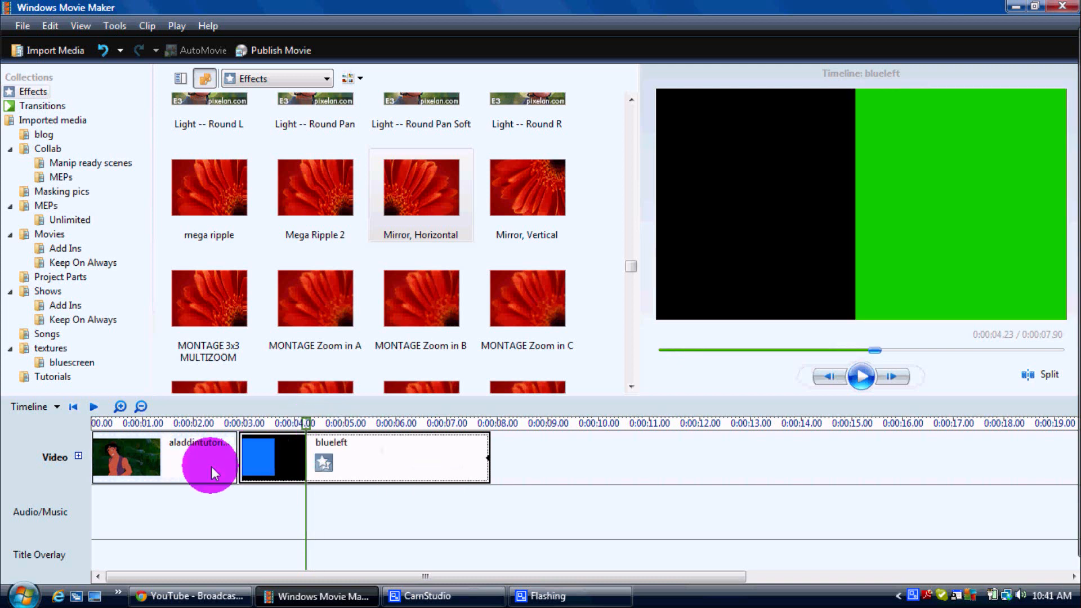
Move the blueleft clip over aladdintutorial1 so that it starts at about 0:00:00.07 and the two clips overlap.
left_click(120, 406)
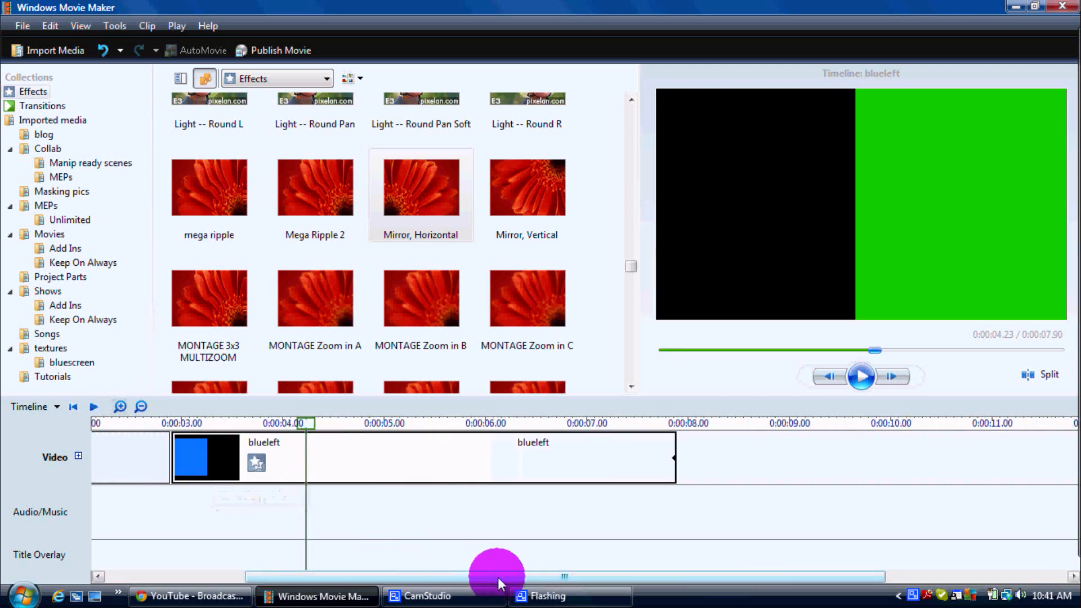
left_click_drag(428, 575, 200, 560)
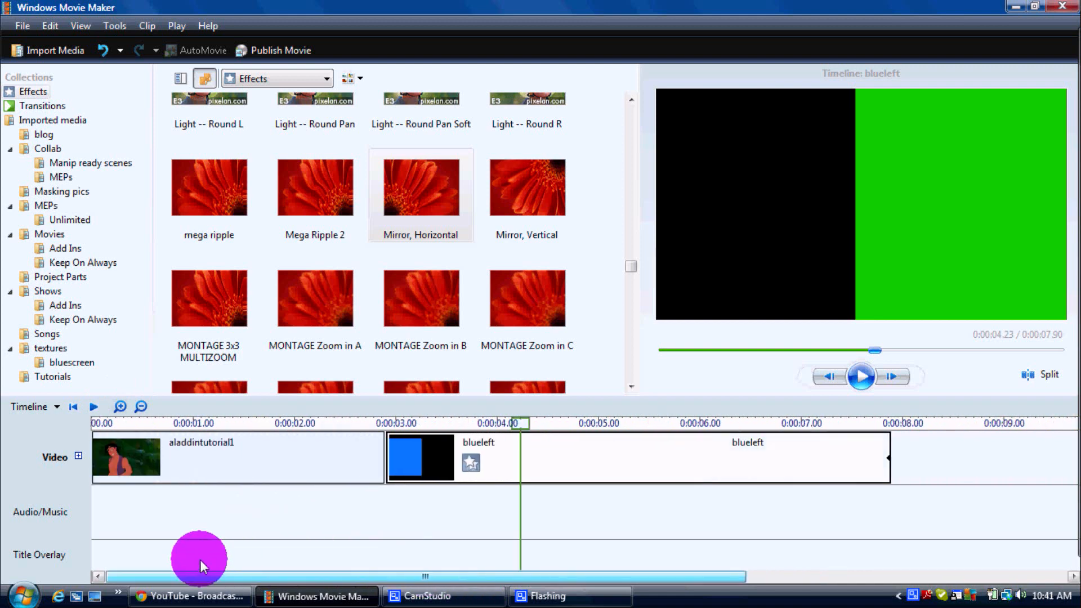
left_click(192, 457)
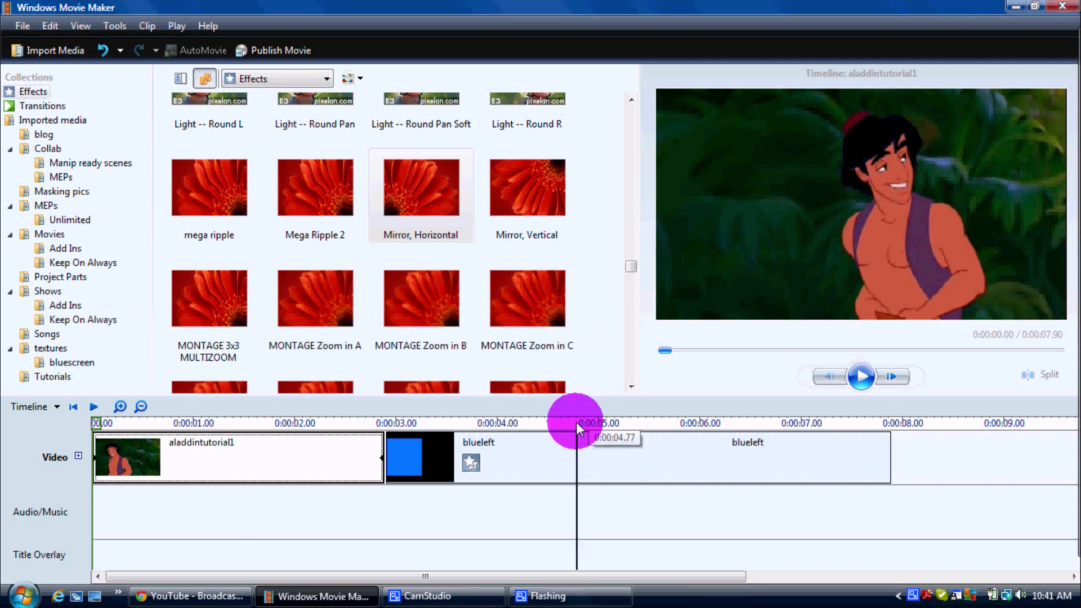
left_click(484, 448)
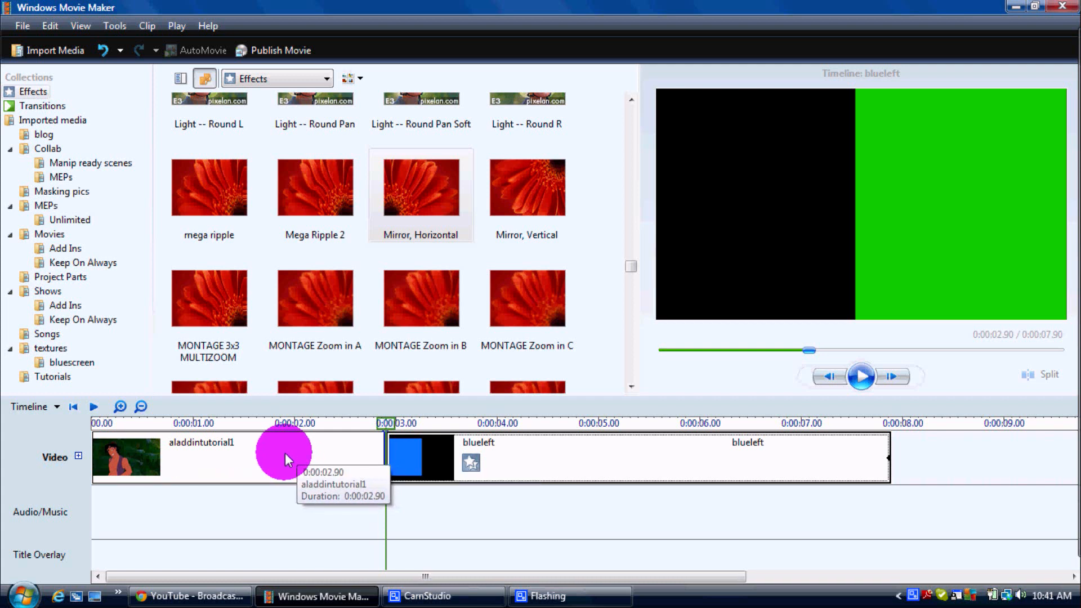
left_click_drag(286, 453, 287, 453)
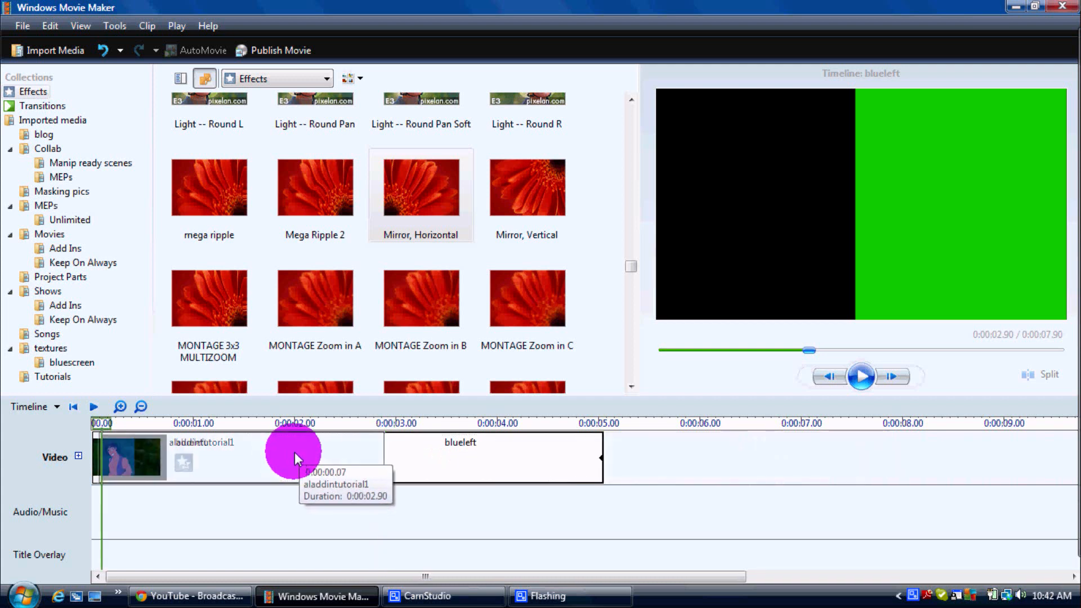
Apply the DPL 2x2 CompAaddB BClip transition to the overlap of aladdintutorial1 and blueleft and play the composite.
left_click(45, 107)
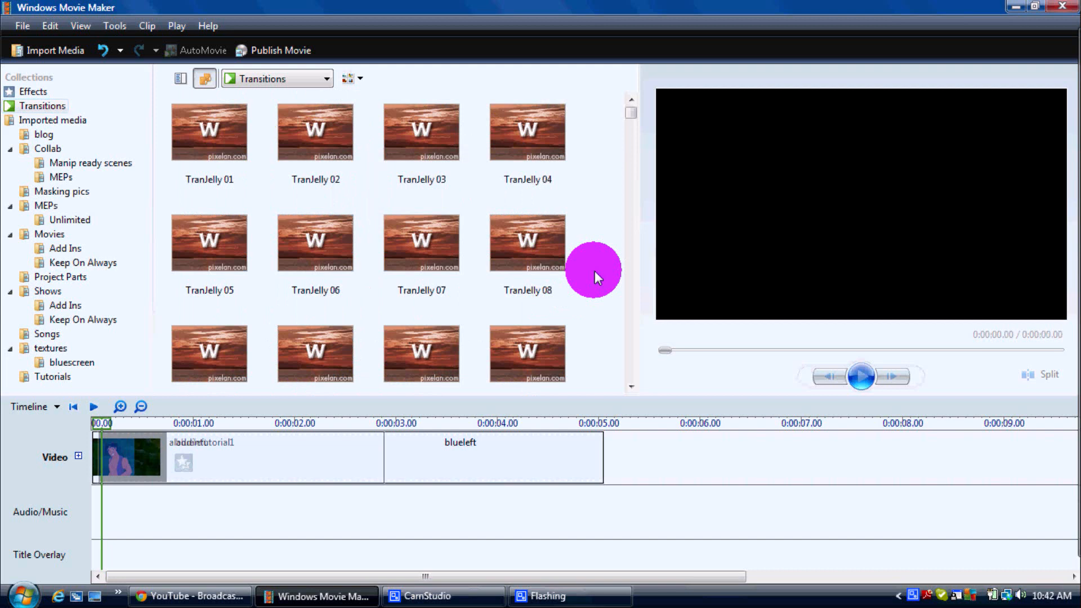
scroll(594, 271, "down", 3)
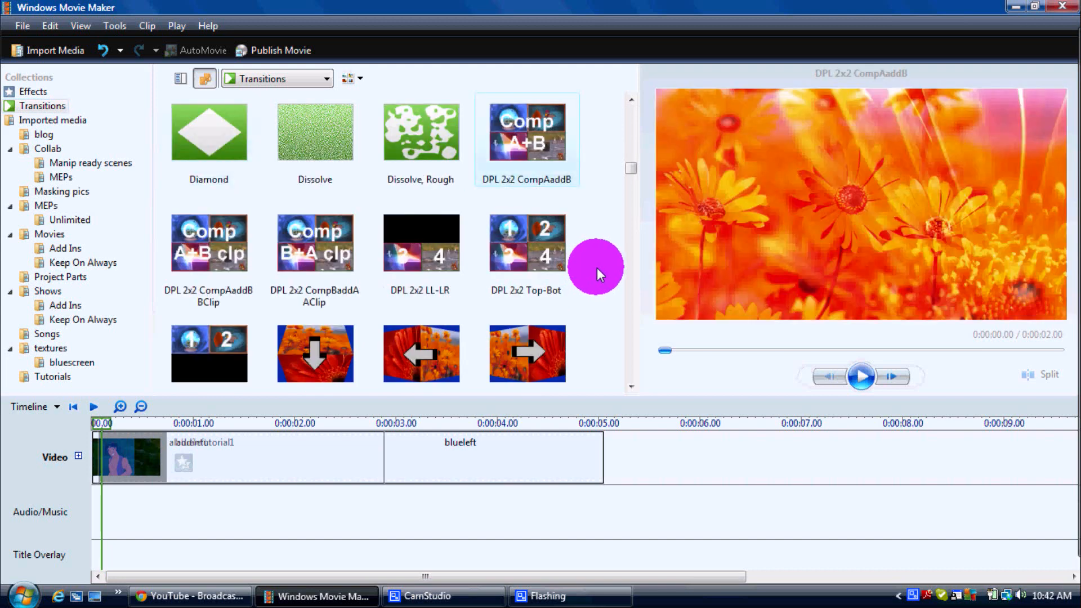
left_click(241, 231)
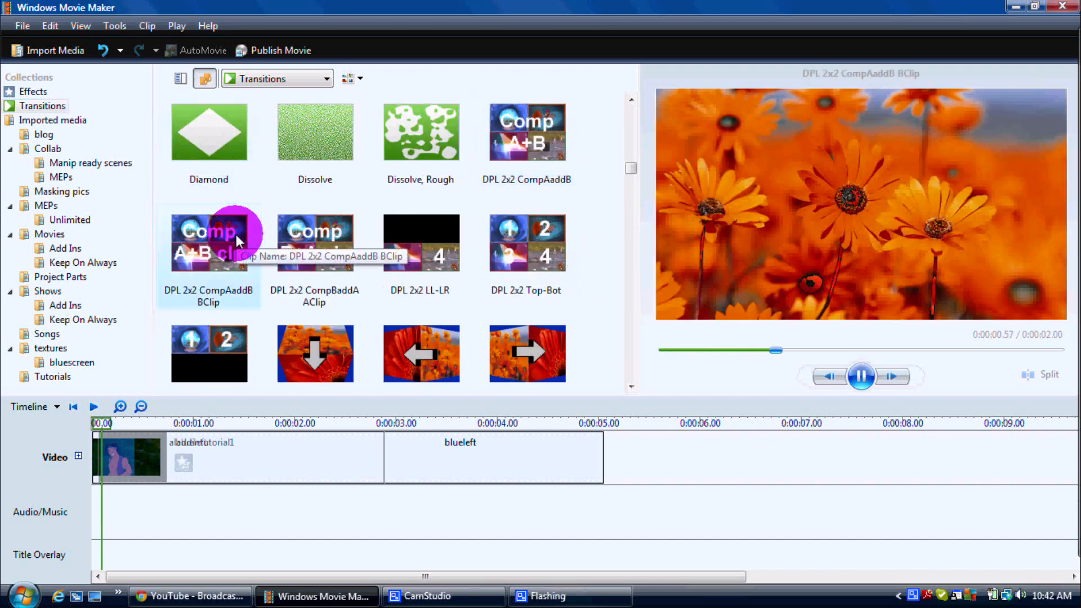
left_click_drag(251, 494, 250, 492)
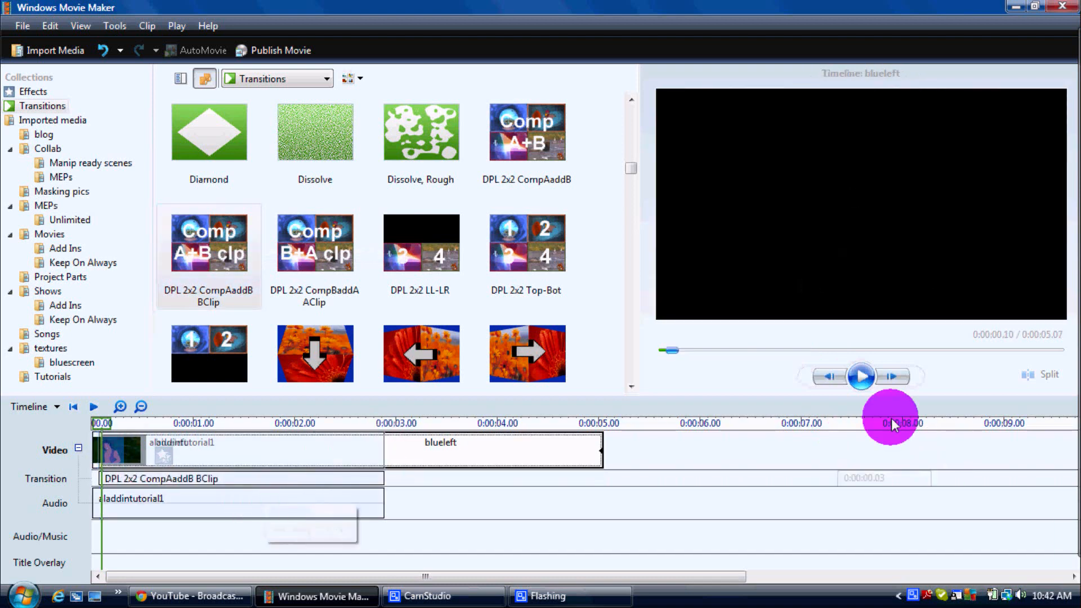
left_click(859, 382)
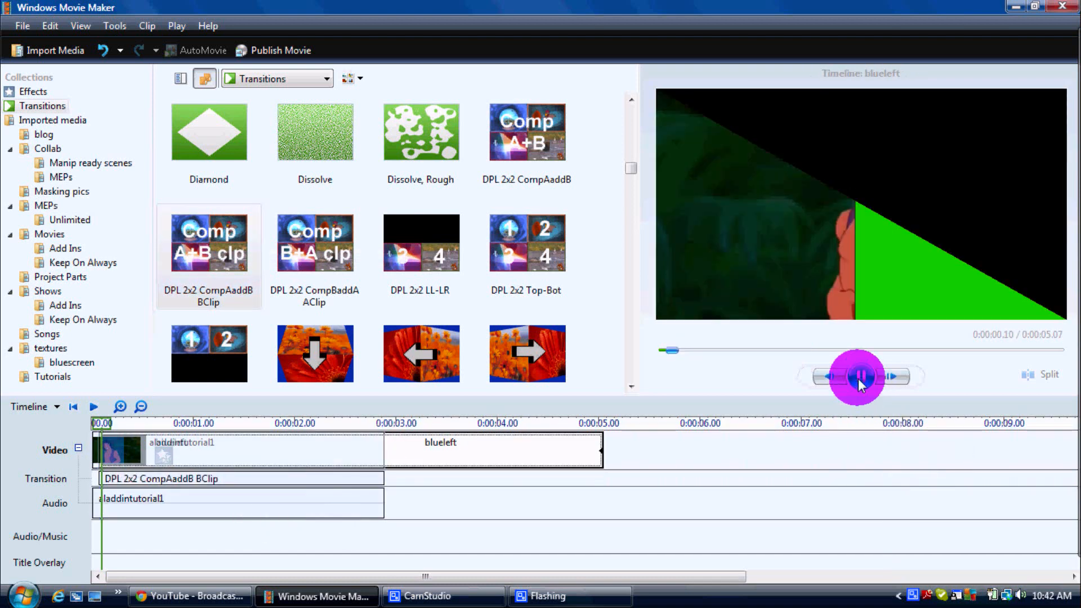
left_click(858, 379)
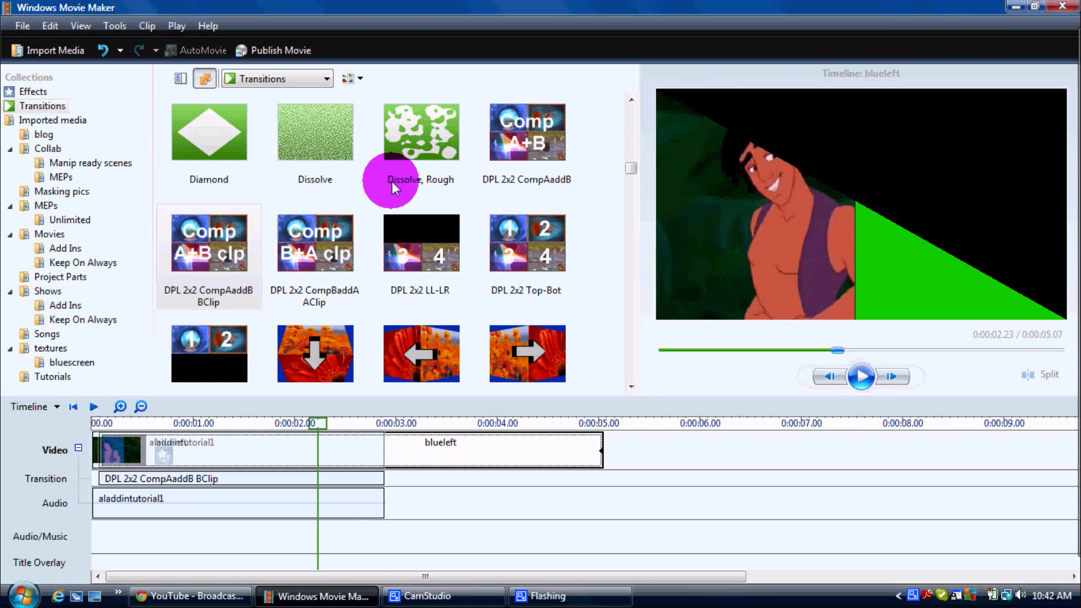
Reapply the DPL 2x2 CompAaddB BClip transition to the overlapping clips and preview the frame again.
left_click(224, 244)
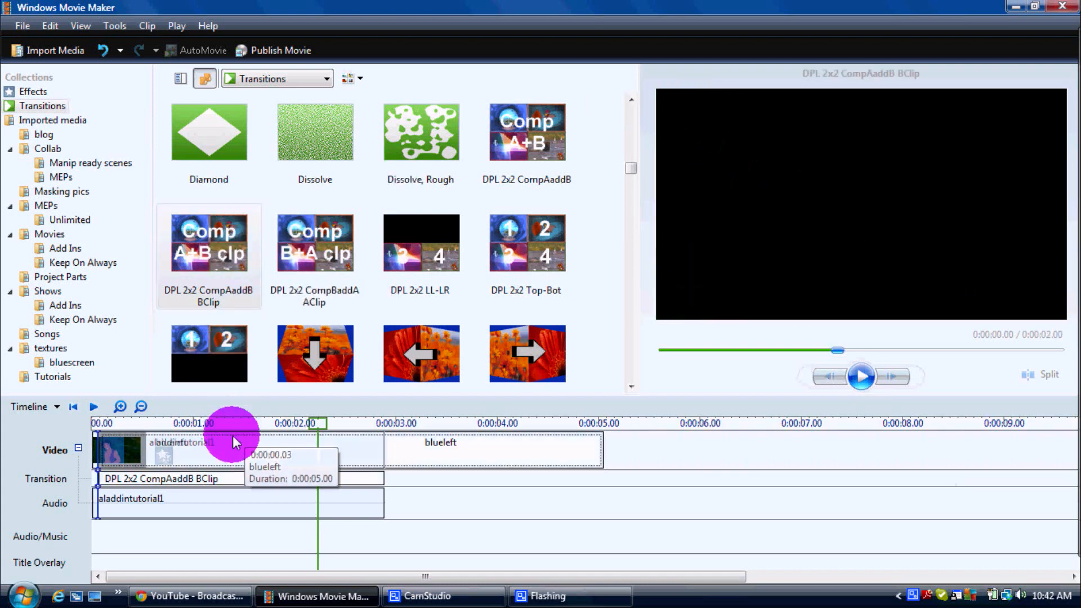
left_click(234, 438)
left_click(682, 432)
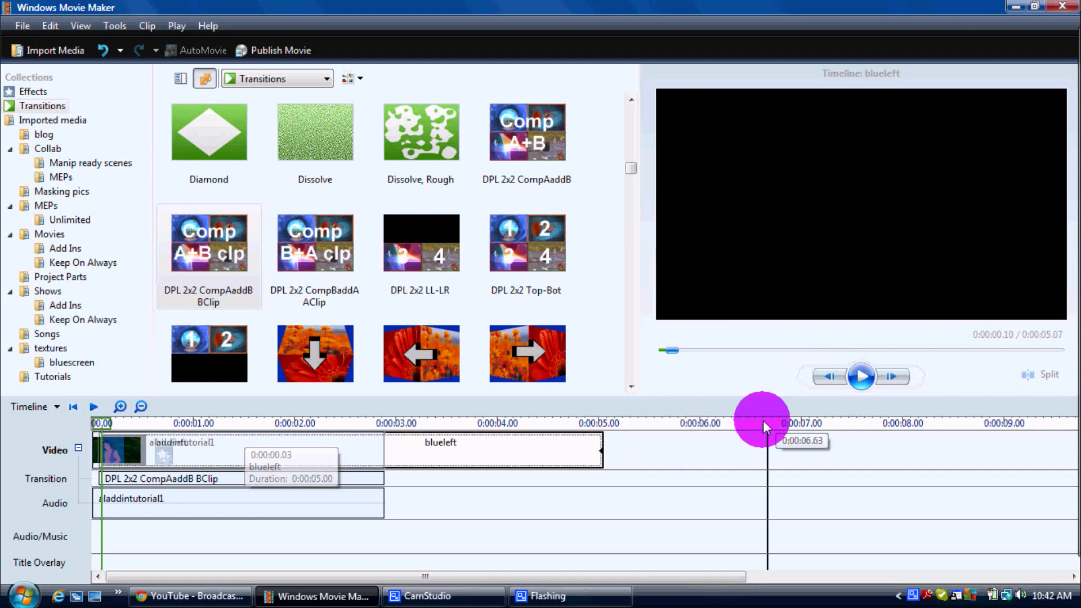
left_click(854, 377)
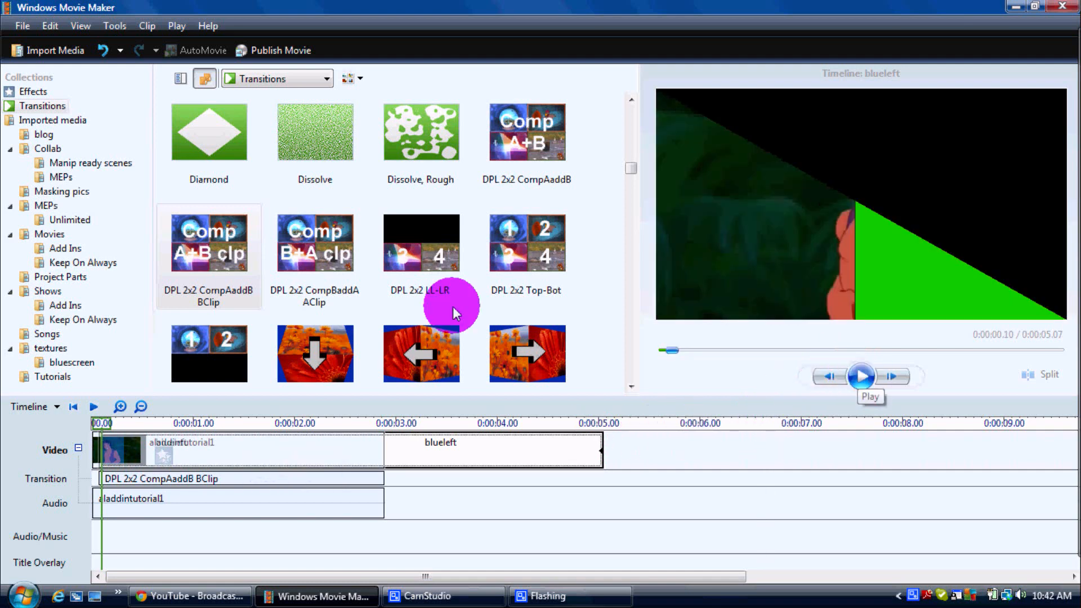
Swap the overlap's transition to DPL 2x2 CompBaddA AClip and back to DPL 2x2 CompAaddB BClip, and play the composite from the start.
left_click_drag(293, 250, 258, 482)
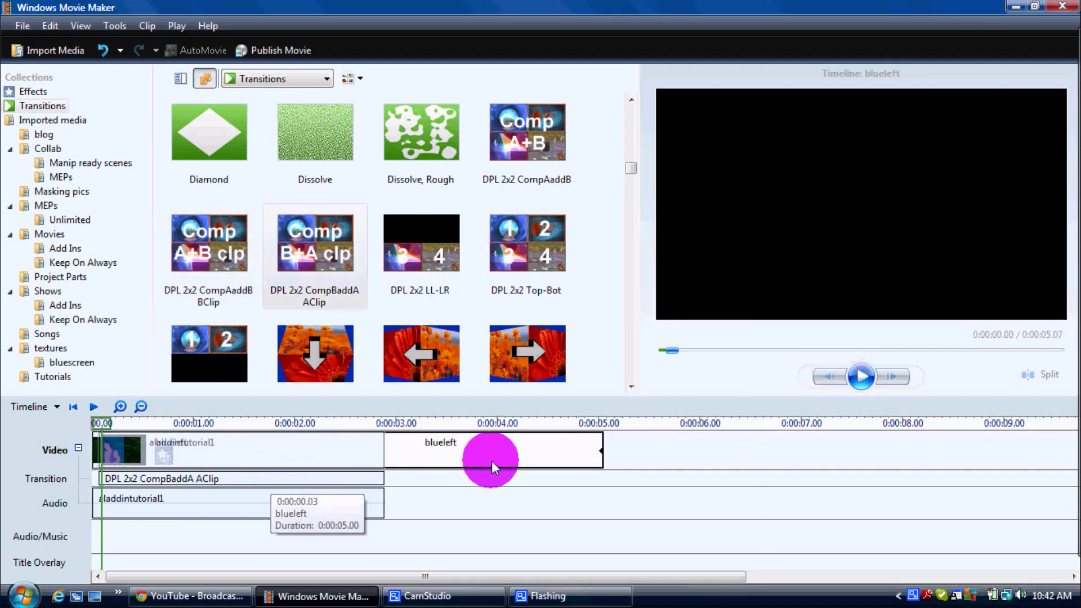
left_click(519, 451)
left_click(858, 379)
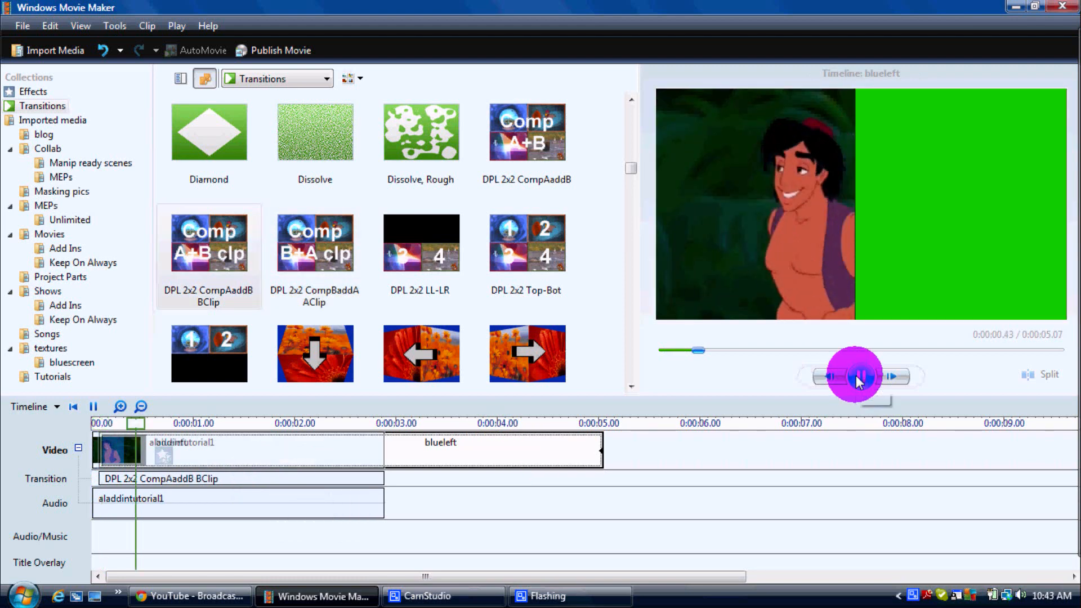
left_click(858, 378)
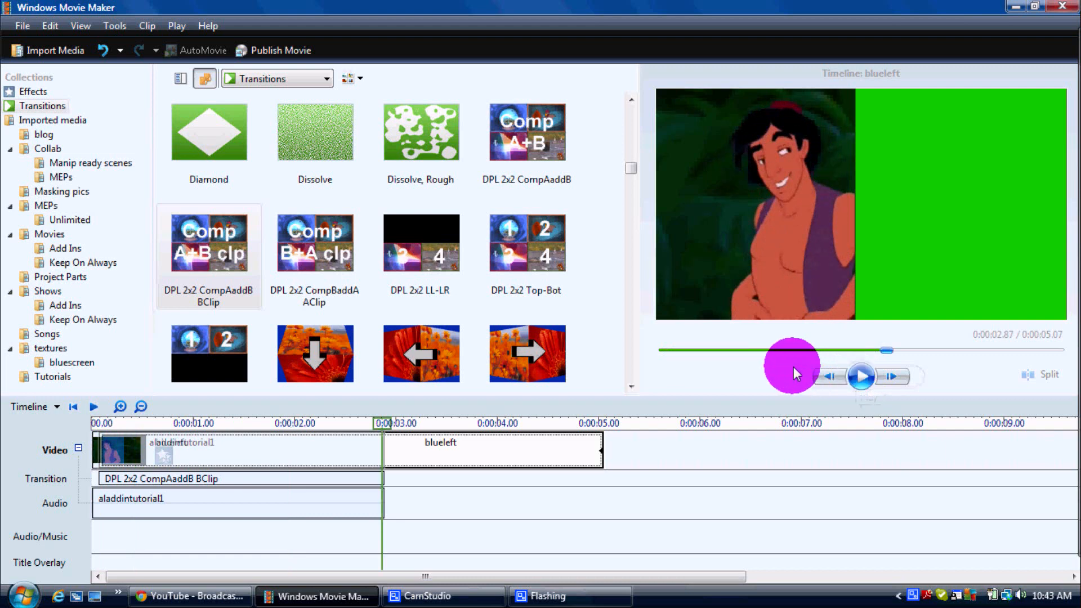
left_click_drag(745, 350, 667, 350)
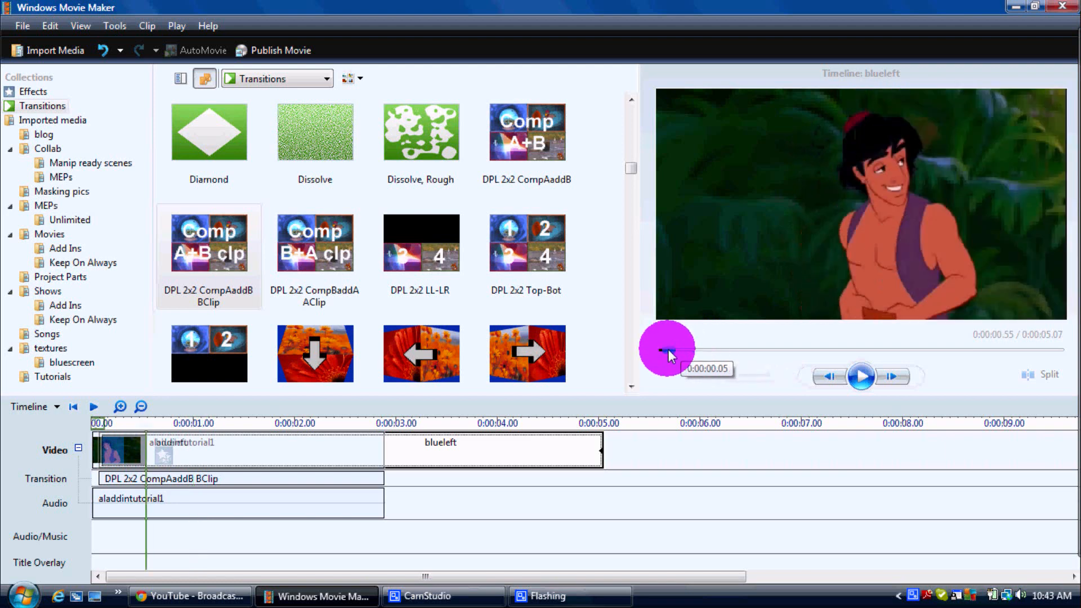
left_click(862, 379)
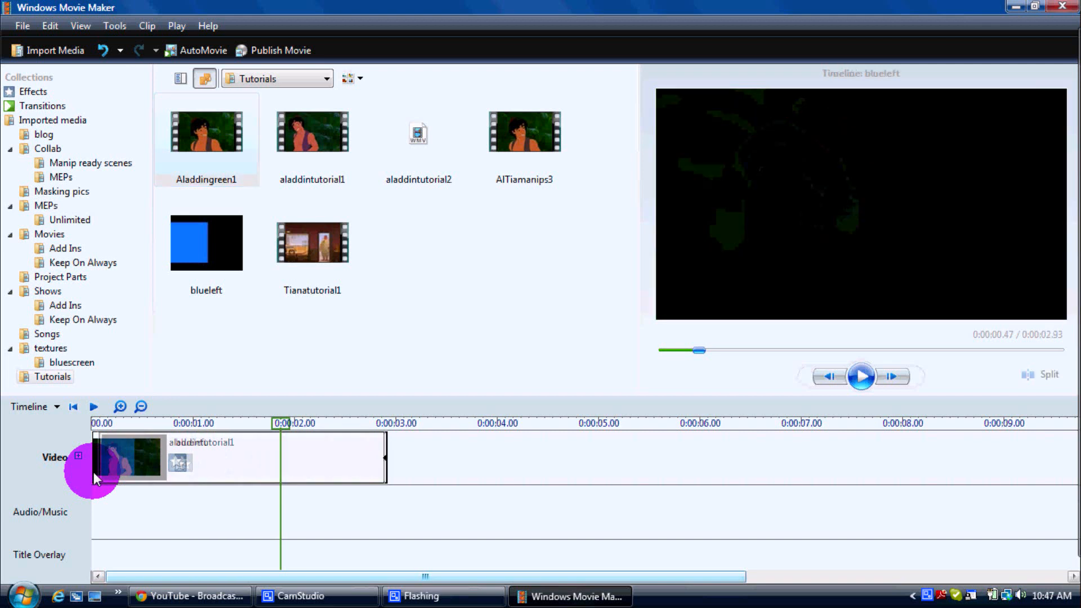
Remove the RPZ: Fixed F effect from the aladdintutorial1 clip on the timeline.
left_click(94, 472)
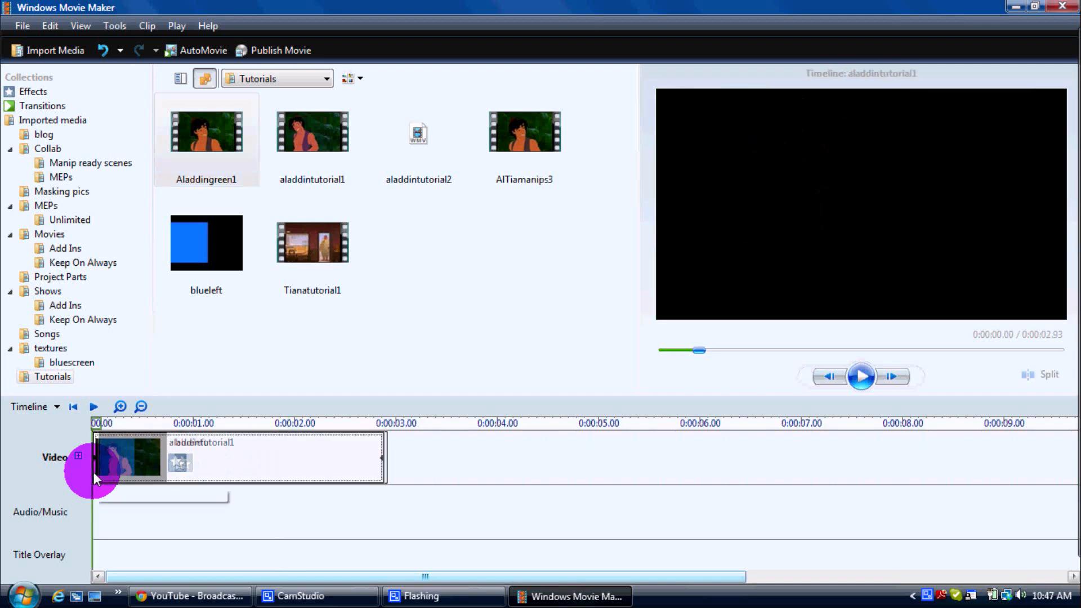
right_click(94, 473)
left_click(150, 384)
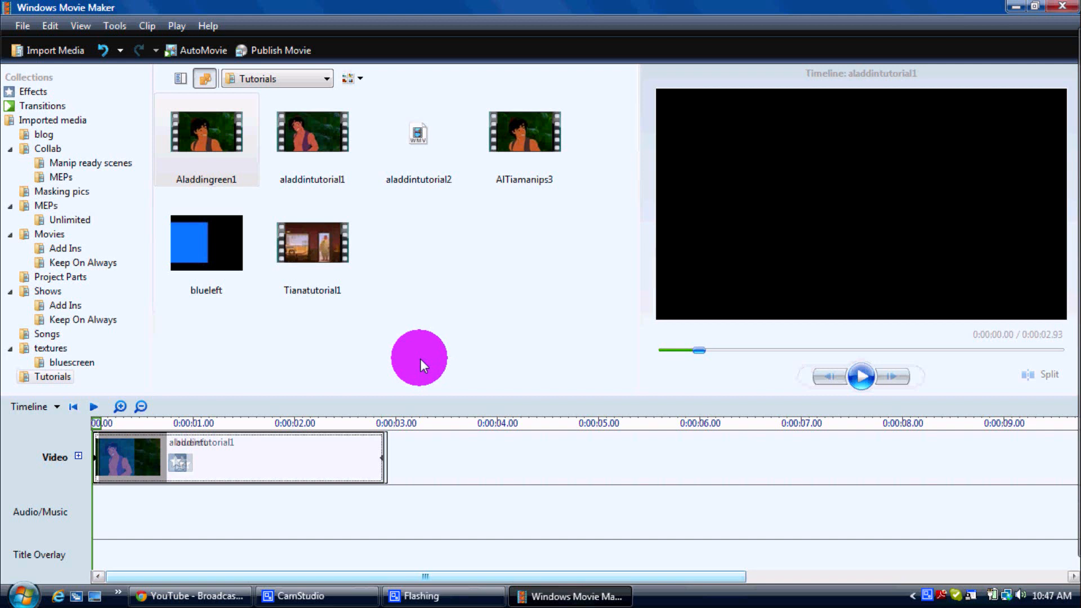
left_click(577, 247)
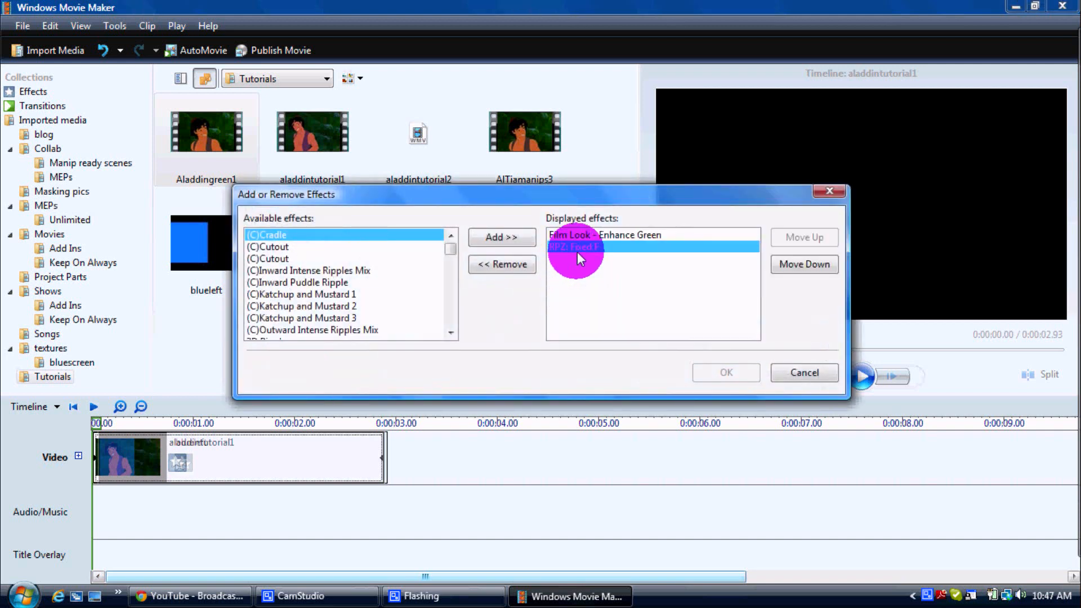
left_click(503, 264)
left_click(701, 370)
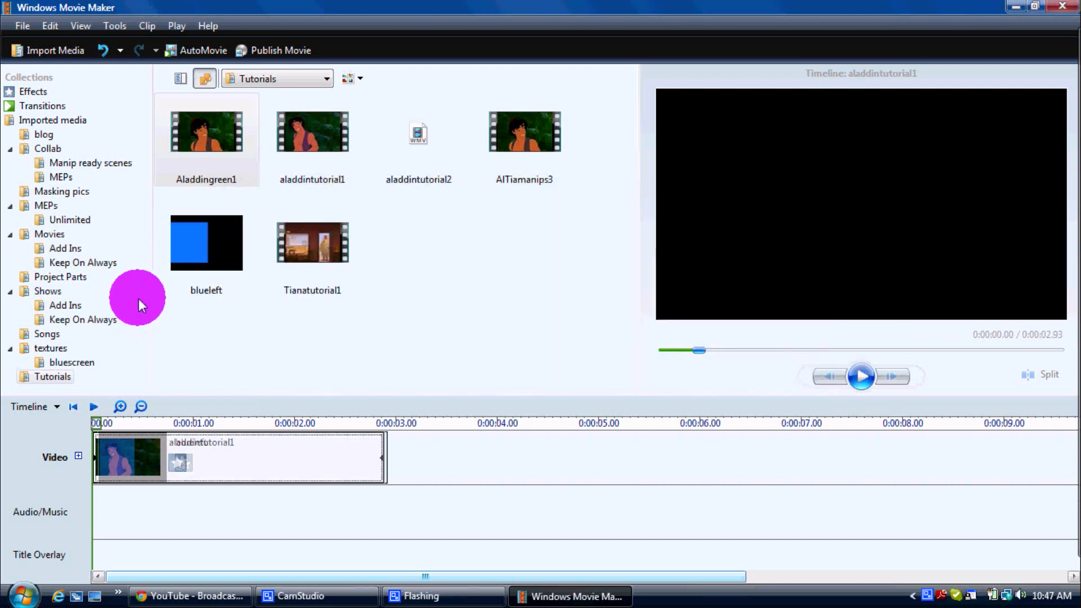
Apply the RPZ: Fixed C effect to the aladdintutorial1 clip and play the timeline to check the framing.
left_click(28, 90)
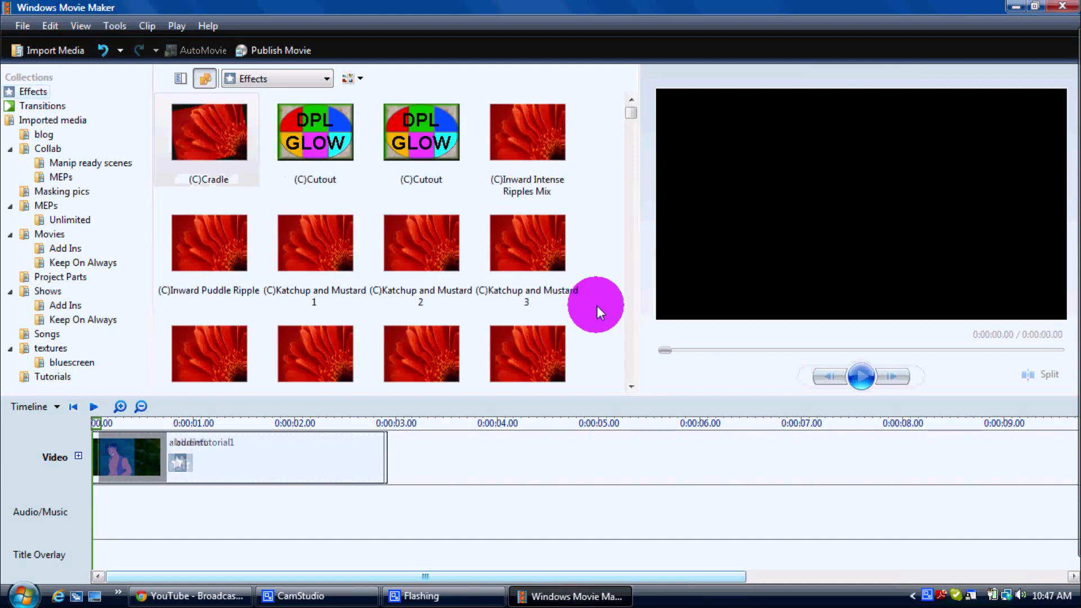
left_click(597, 306)
key("r")
scroll(496, 295, "down", 5)
scroll(496, 300, "down", 15)
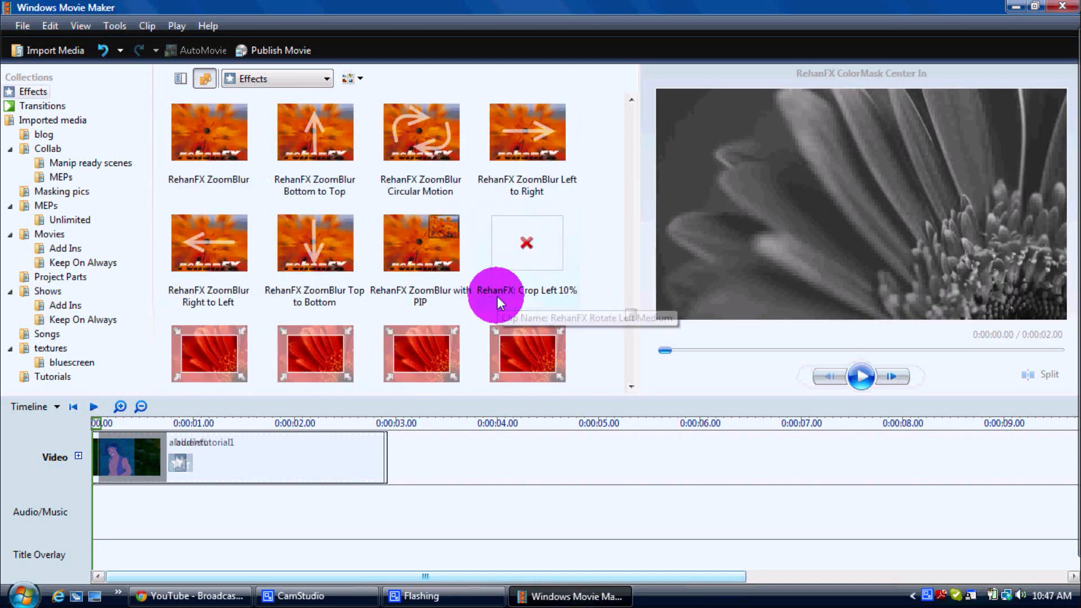
scroll(496, 300, "down", 5)
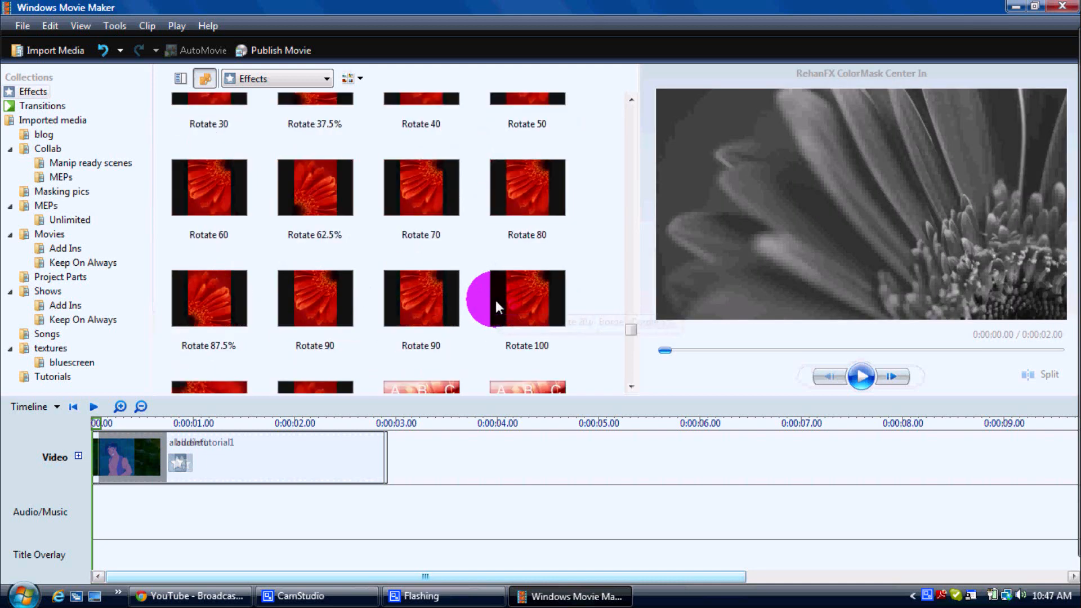
scroll(496, 300, "down", 3)
left_click_drag(225, 326, 152, 454)
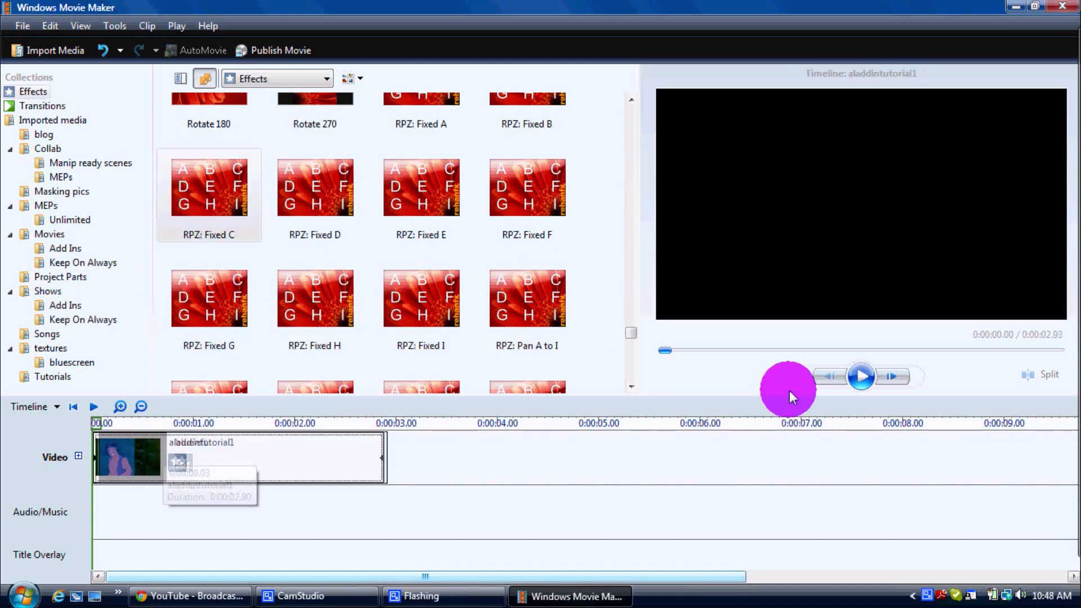
left_click(862, 375)
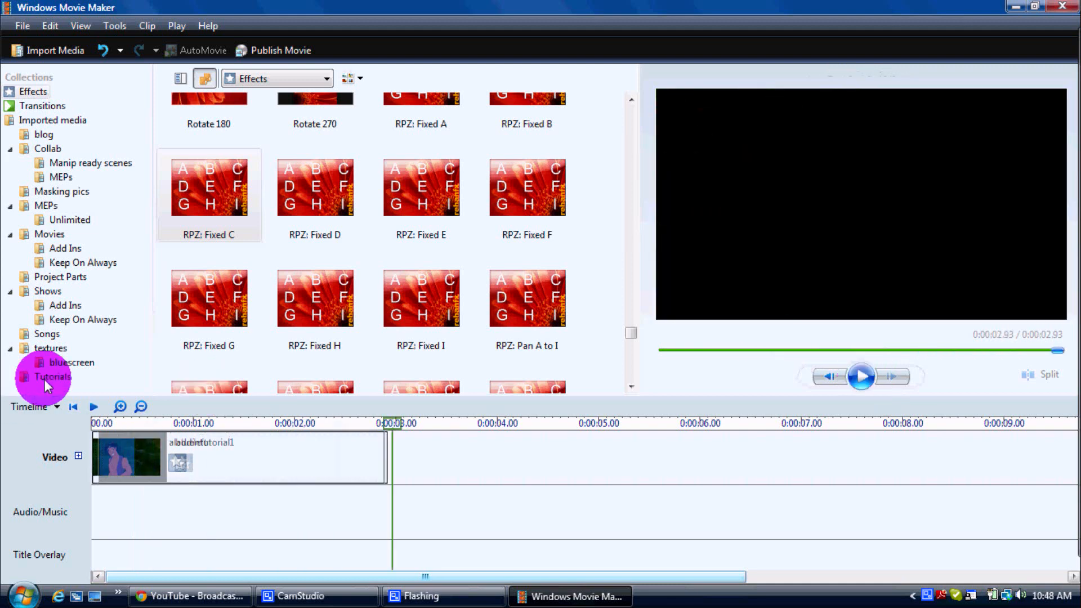
Play the Aladdingreen1 clip from the Tutorials collection to examine how its green half is framed.
left_click(44, 378)
left_click(223, 140)
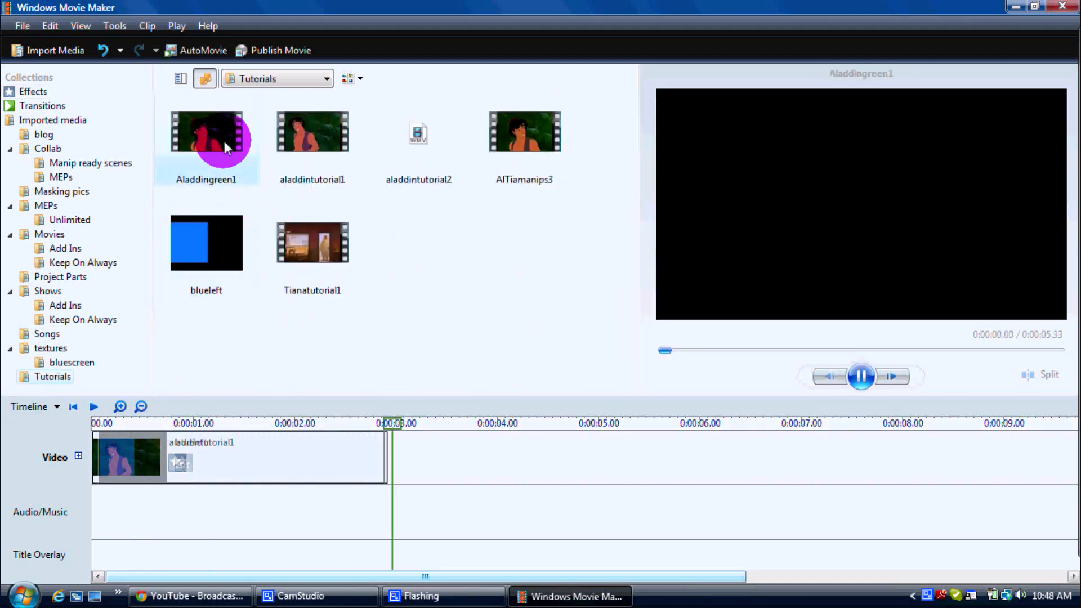
left_click(863, 376)
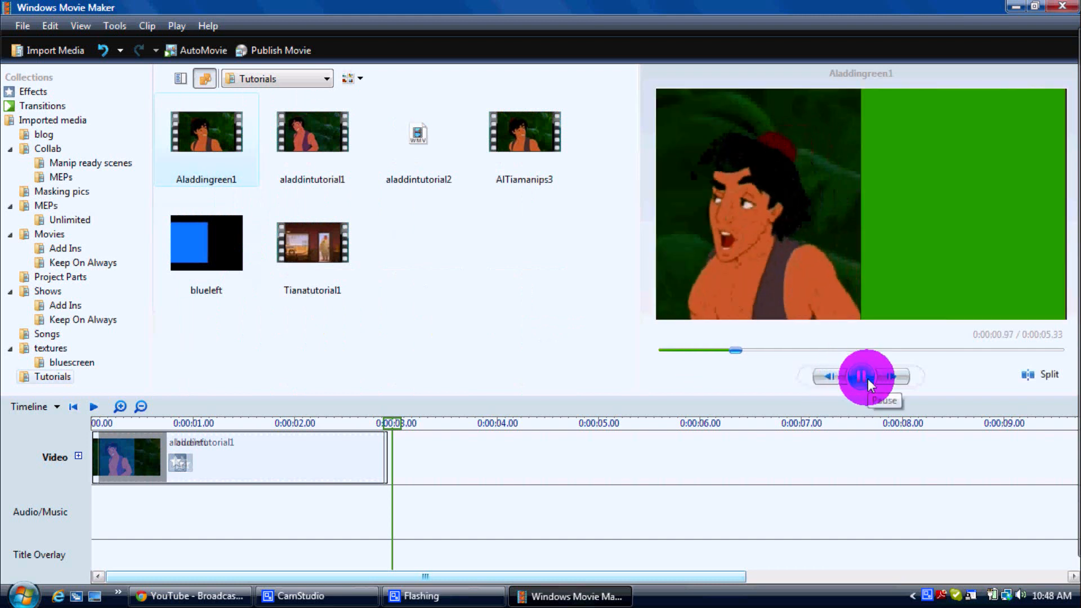
left_click(861, 376)
Review the list of effects on the aladdintutorial1 clip and play the timeline composite.
left_click(234, 464)
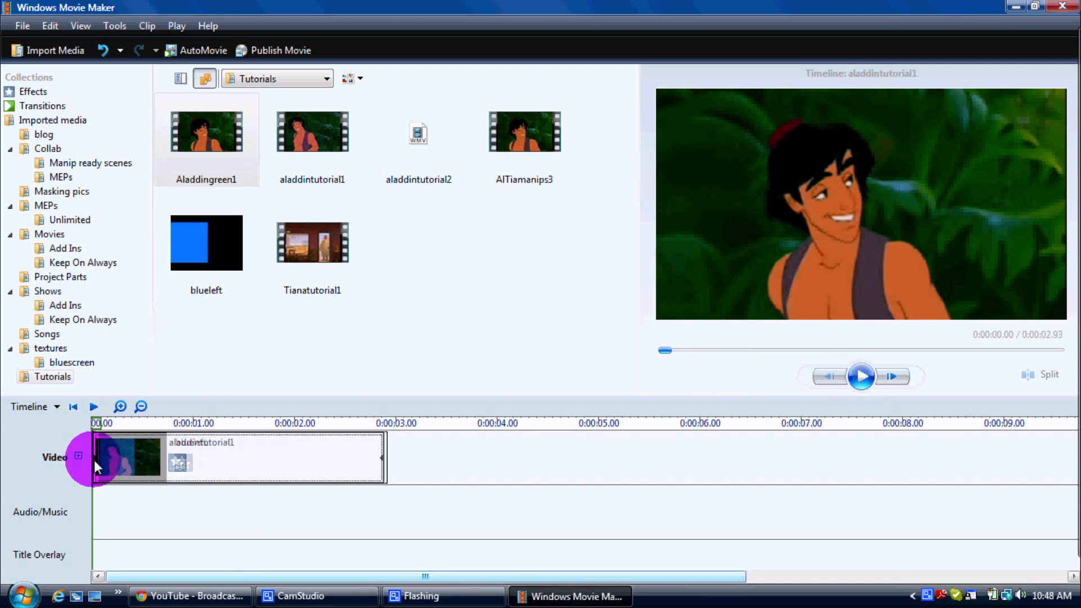
right_click(94, 460)
left_click(128, 374)
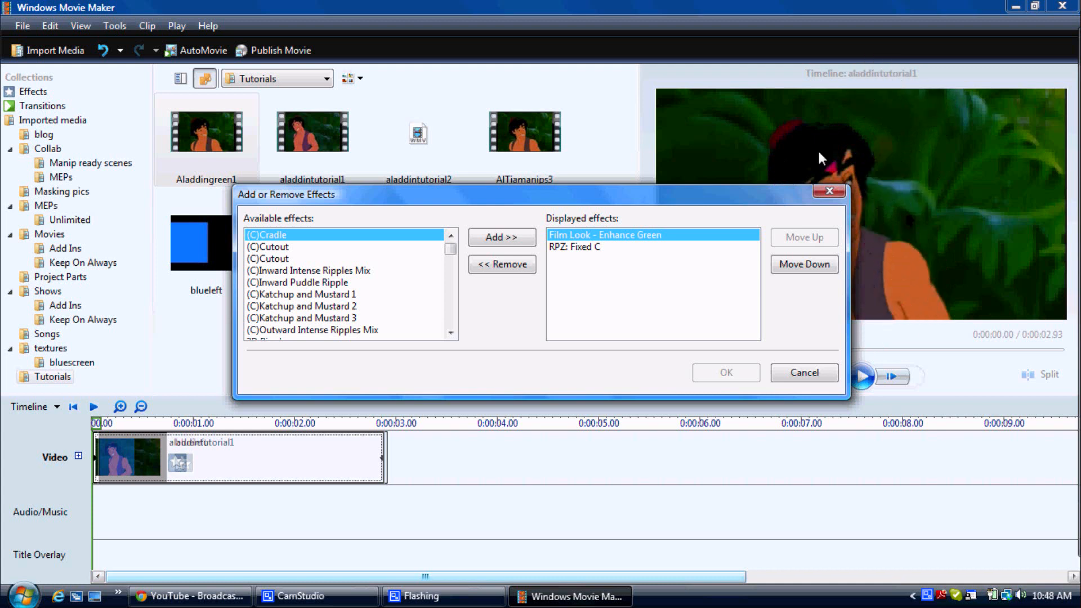
left_click(802, 371)
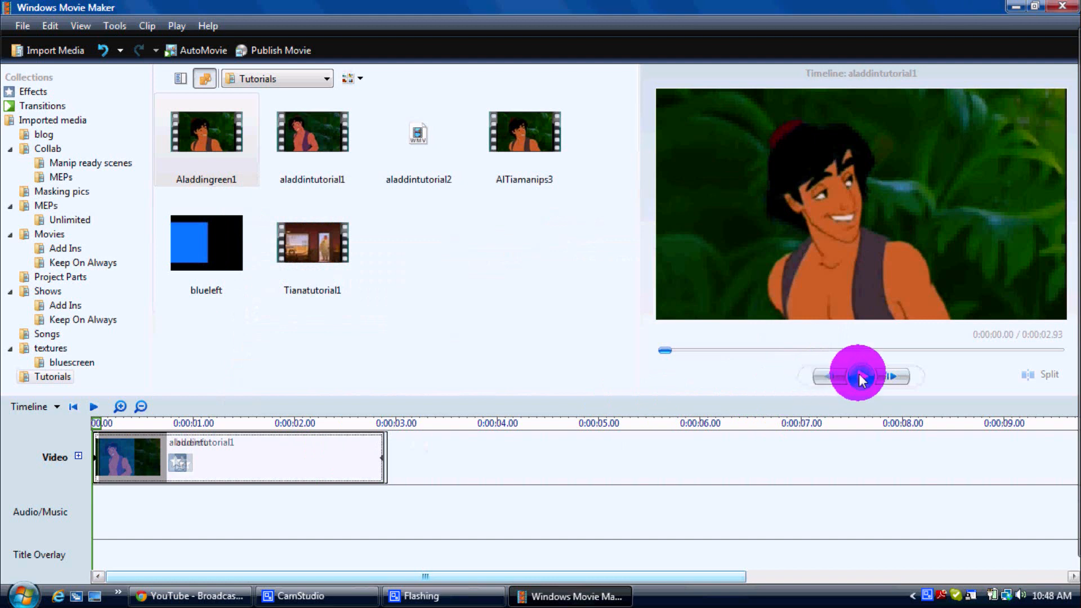
left_click(862, 377)
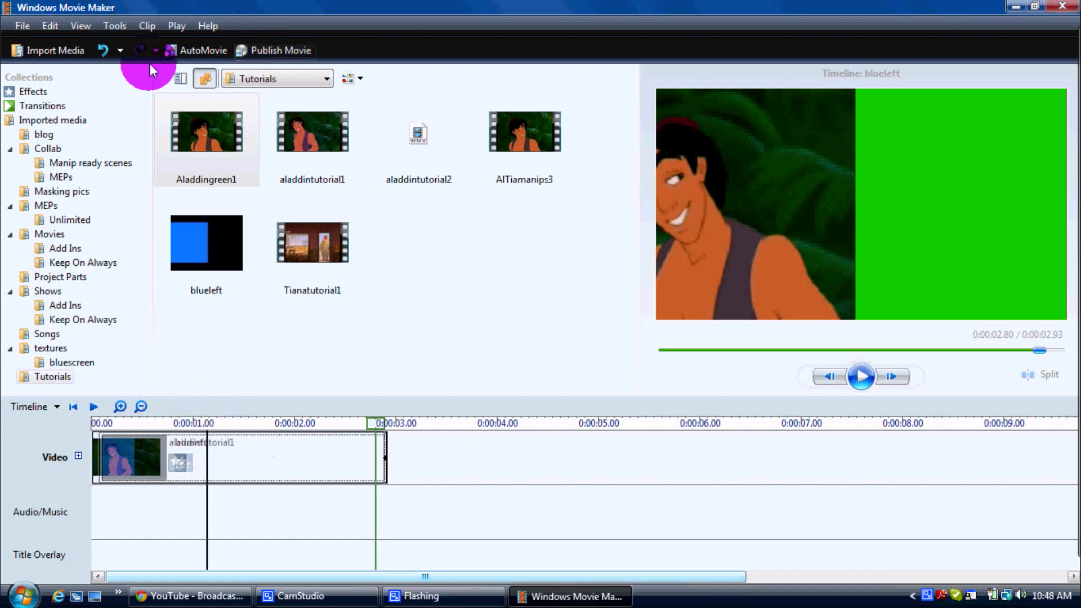
Remove the blueleft and aladdintutorial1 clips from the timeline.
right_click(139, 445)
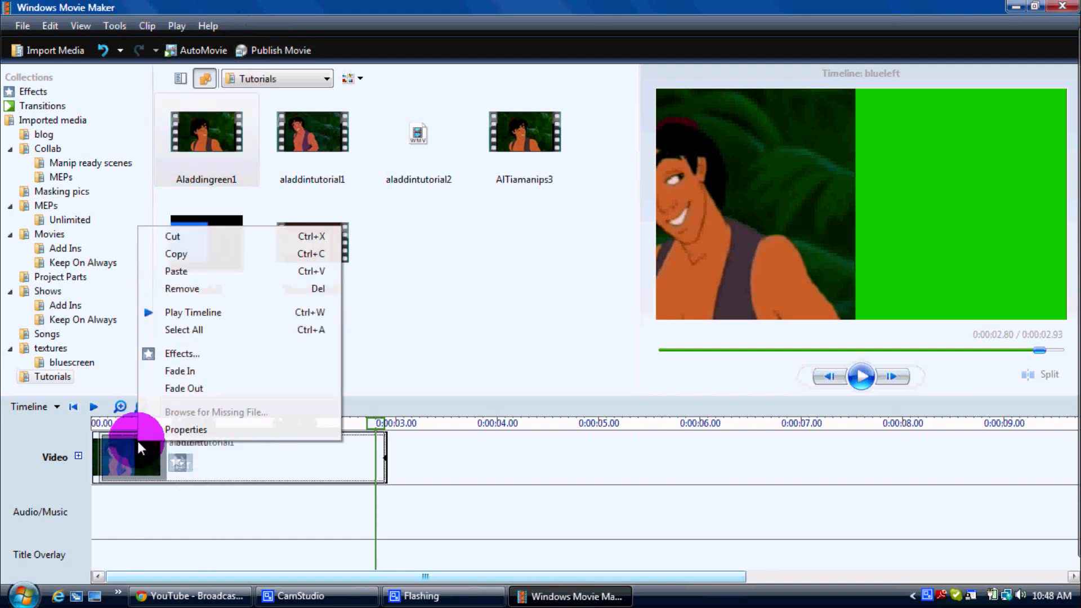
left_click(179, 288)
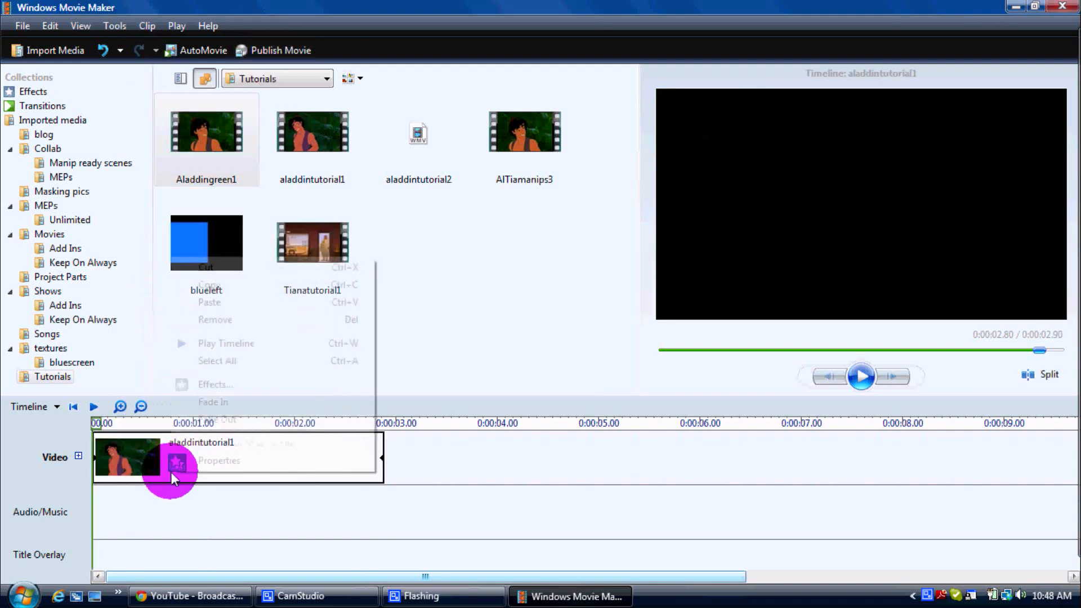
left_click(214, 320)
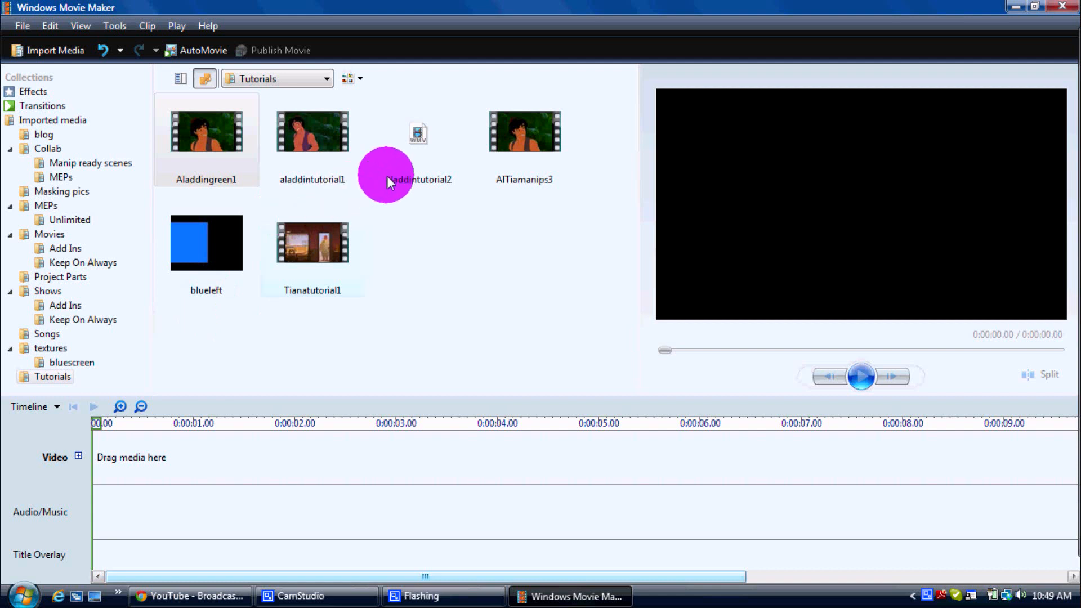
Preview the aladdintutorial2 clip and remove it from the Tutorials collection.
right_click(406, 163)
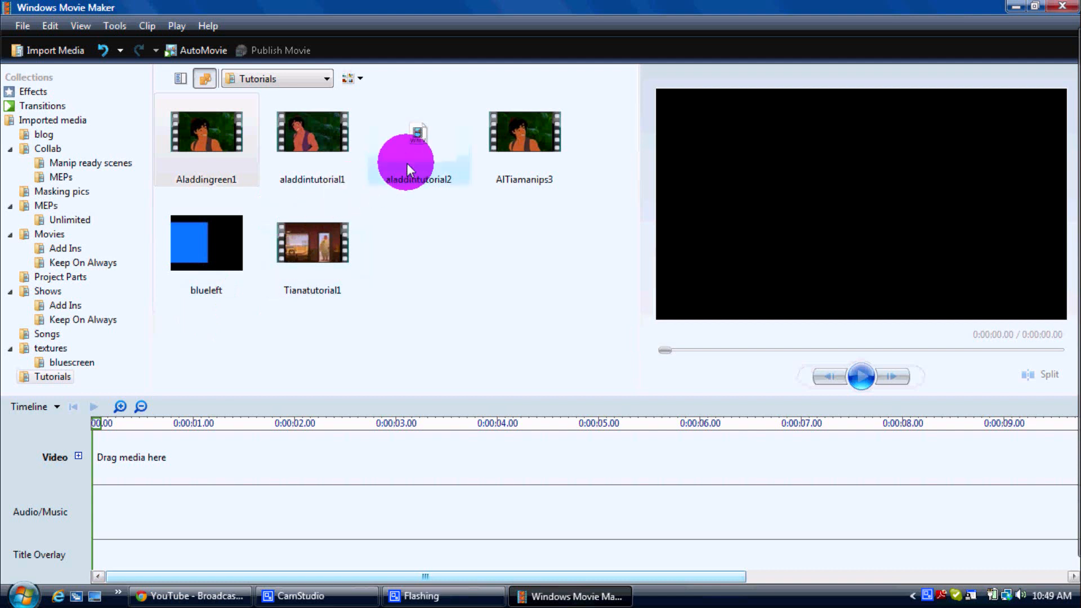
double_click(404, 121)
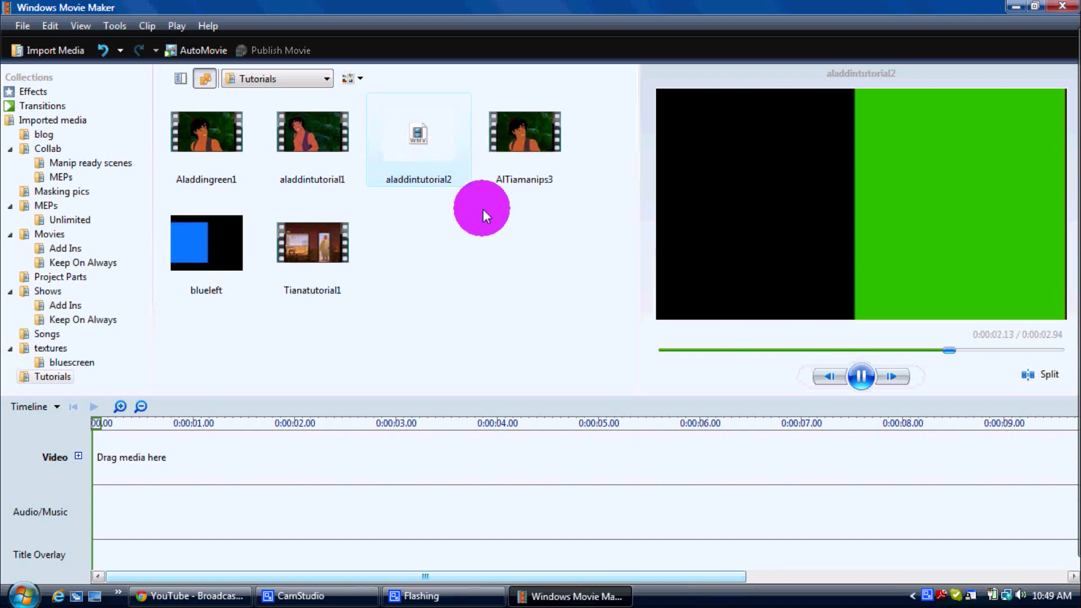
right_click(429, 154)
left_click(461, 263)
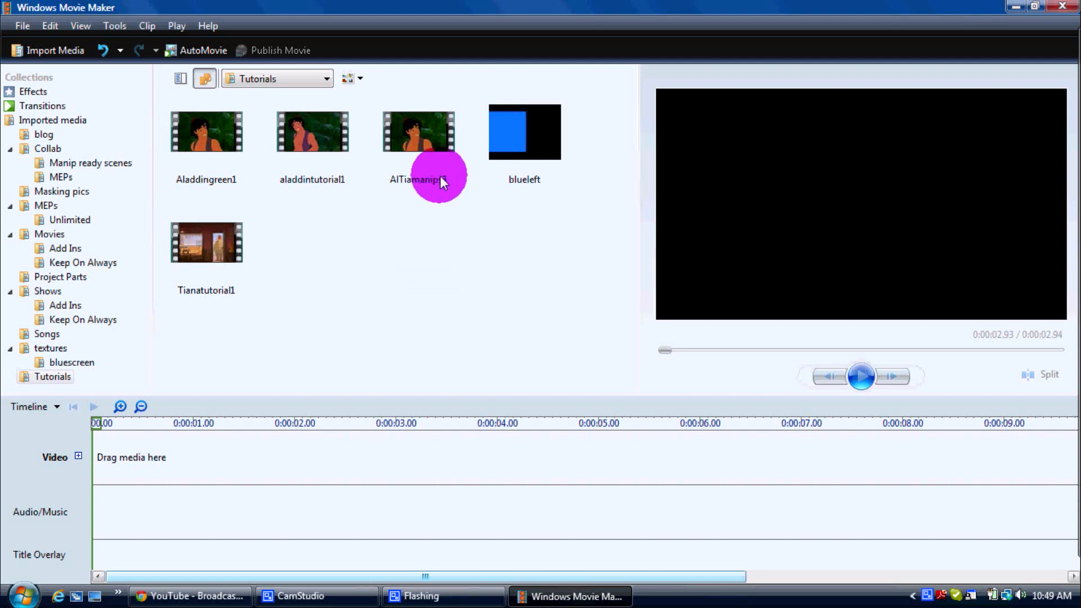
Add the Aladdingreen1 clip to the timeline, shortened to about 3 seconds, and place Tianatutorial1 directly after it.
double_click(183, 125)
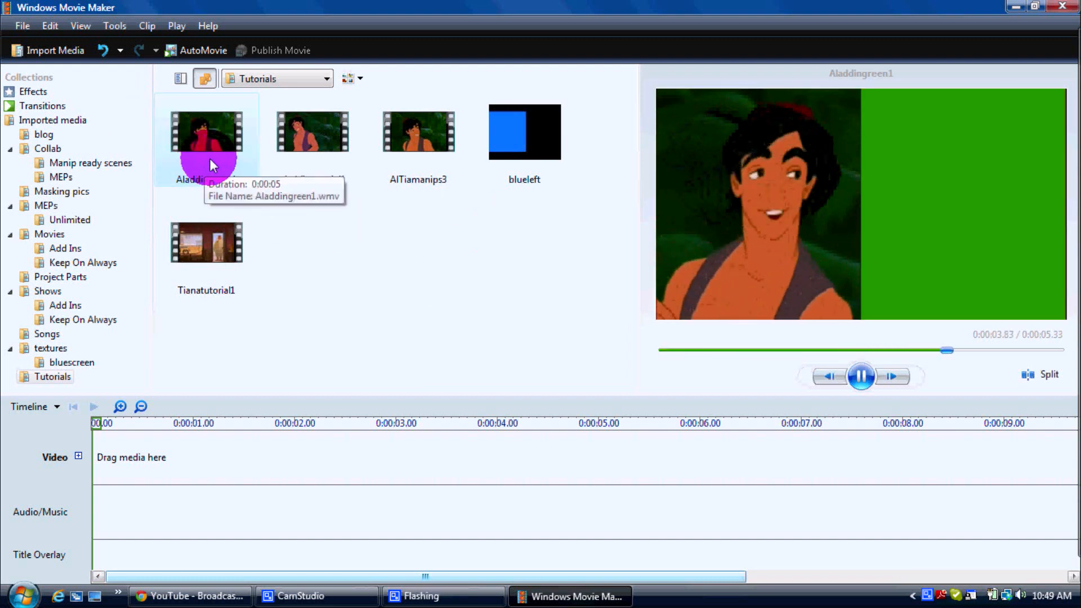
left_click_drag(219, 149, 156, 459)
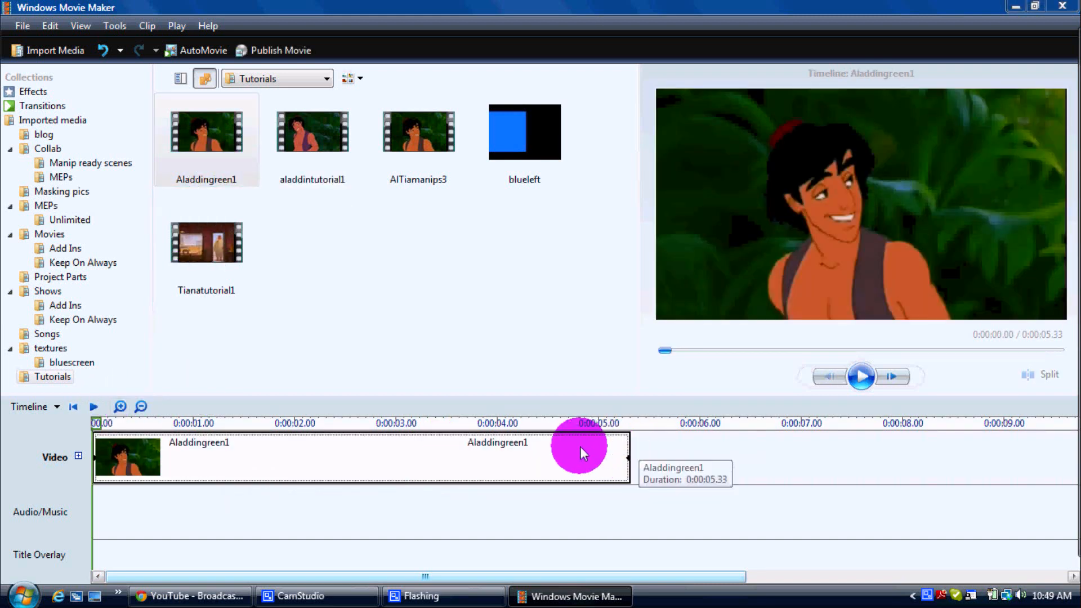
left_click_drag(525, 451, 398, 453)
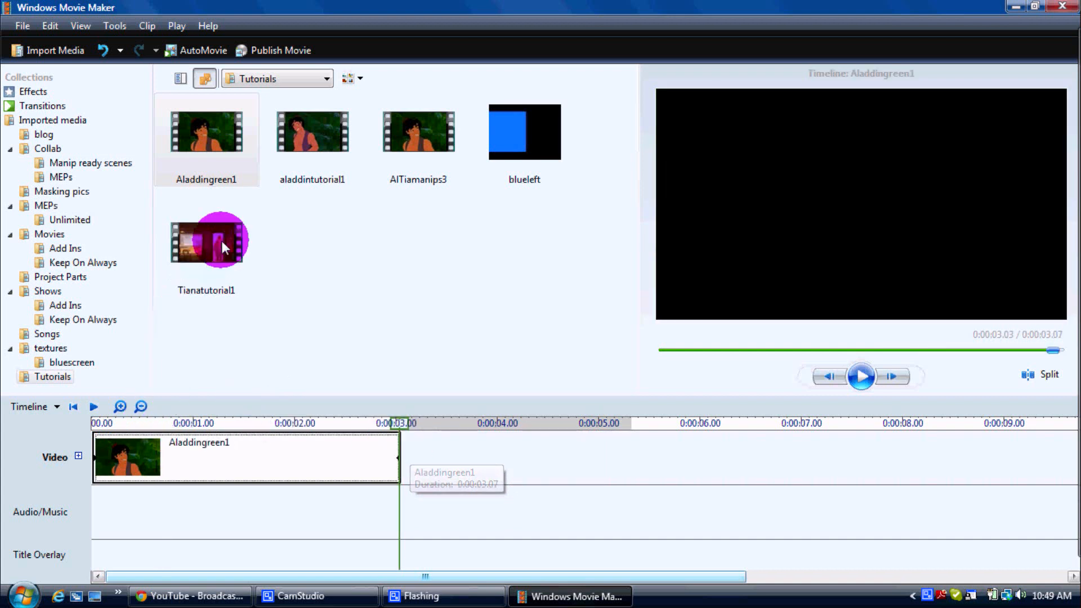
left_click_drag(221, 241, 436, 451)
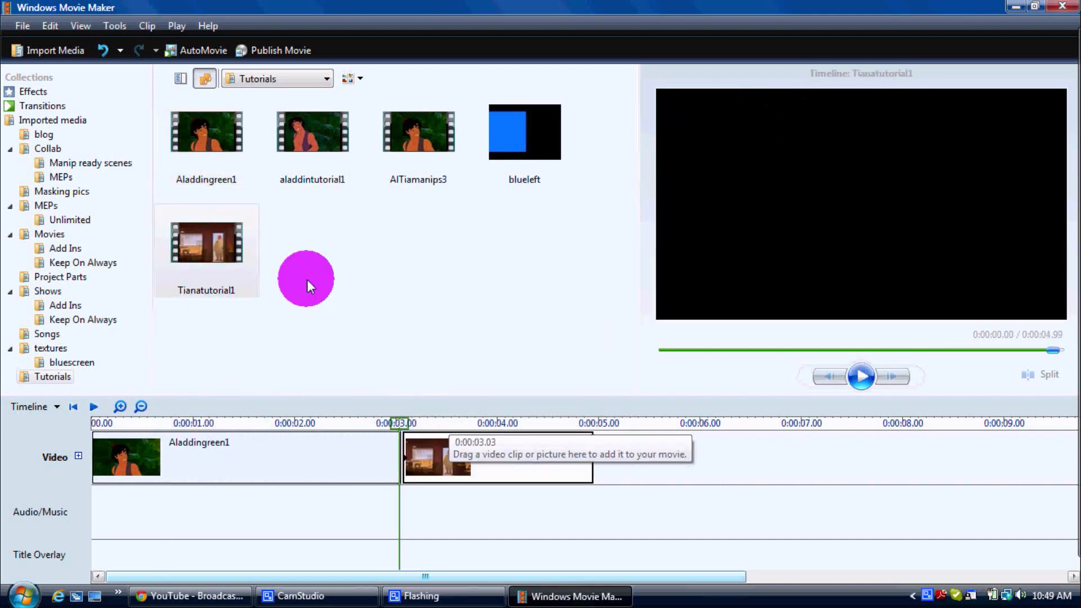
Play the AlTiamanips3 clip as a reference for how the finished composite is timed and framed.
left_click(416, 144)
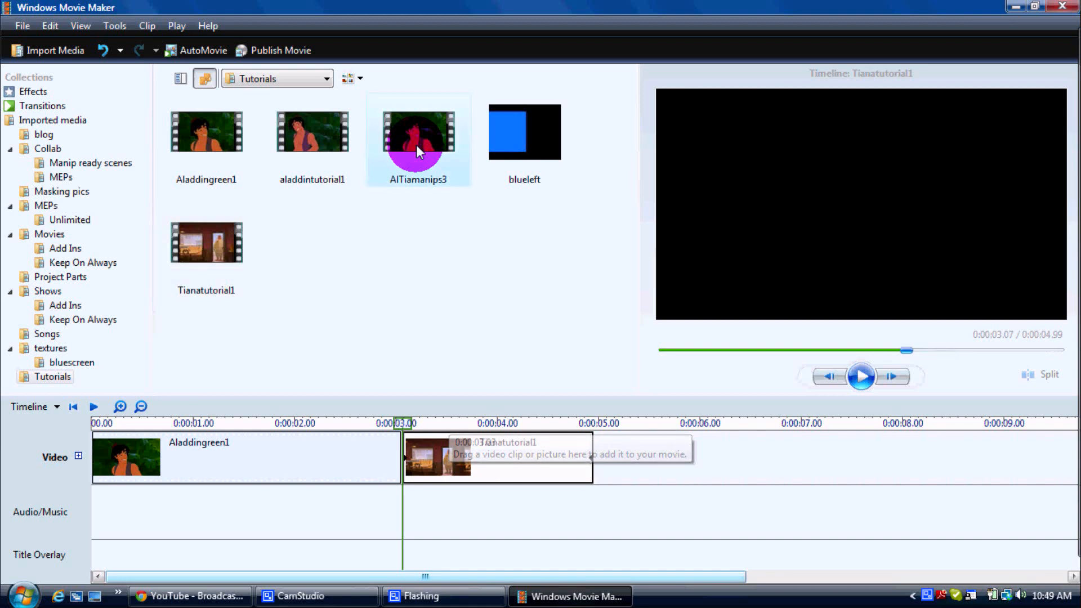
left_click(862, 375)
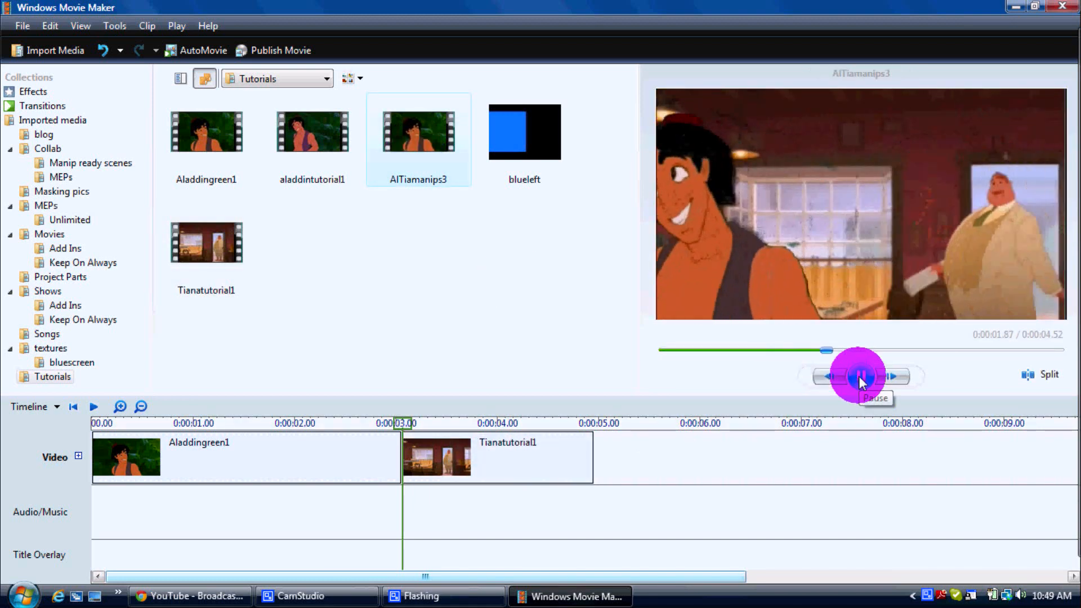
left_click(861, 376)
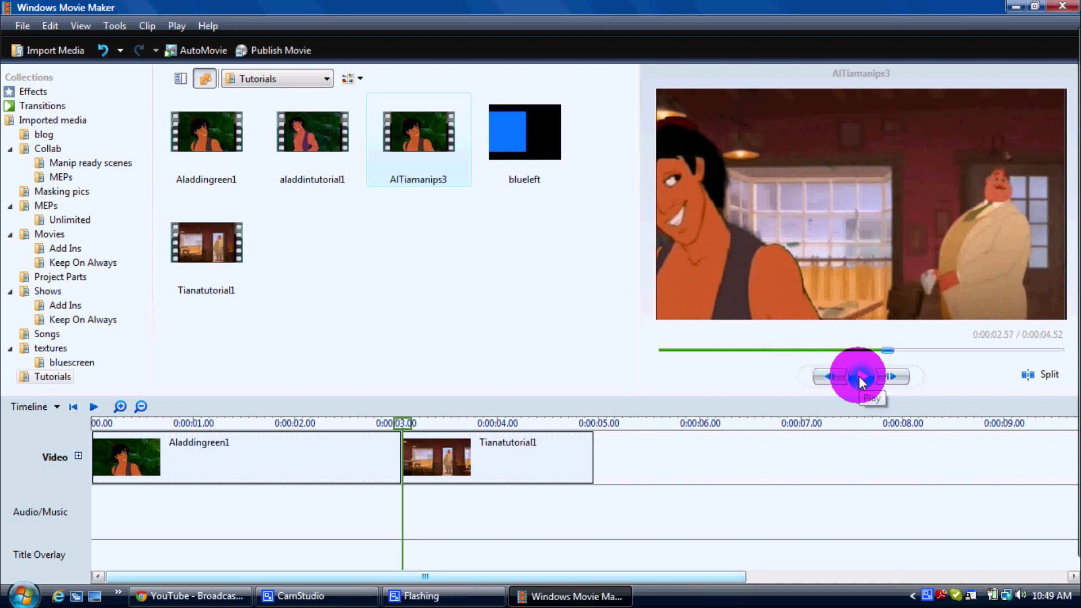
Trim the end of the Aladdingreen1 clip on the timeline to about 2.5 seconds.
left_click(316, 464)
left_click(306, 420)
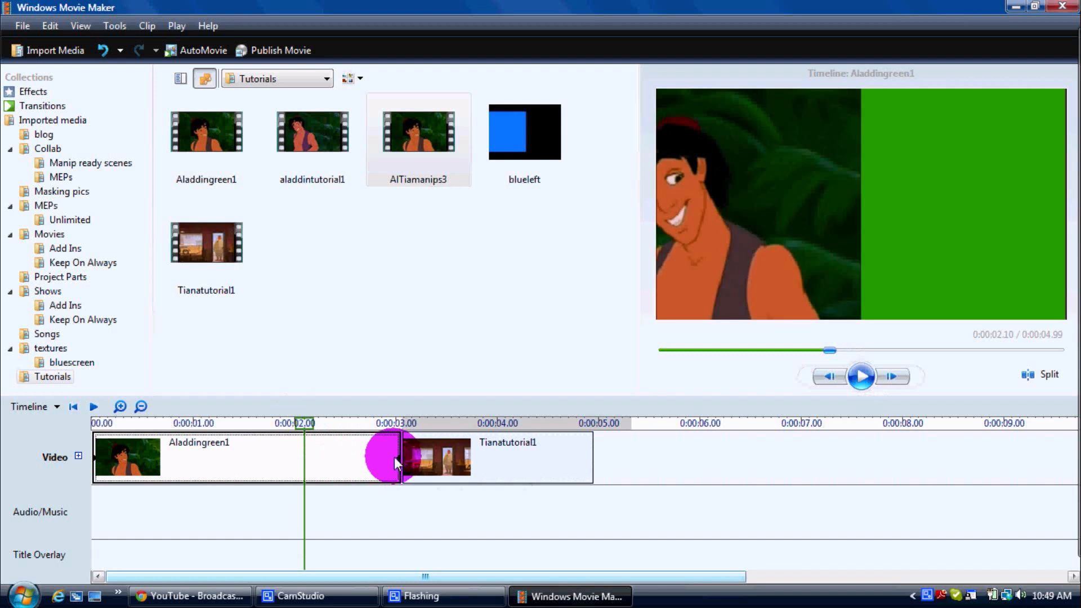
left_click_drag(394, 457, 350, 451)
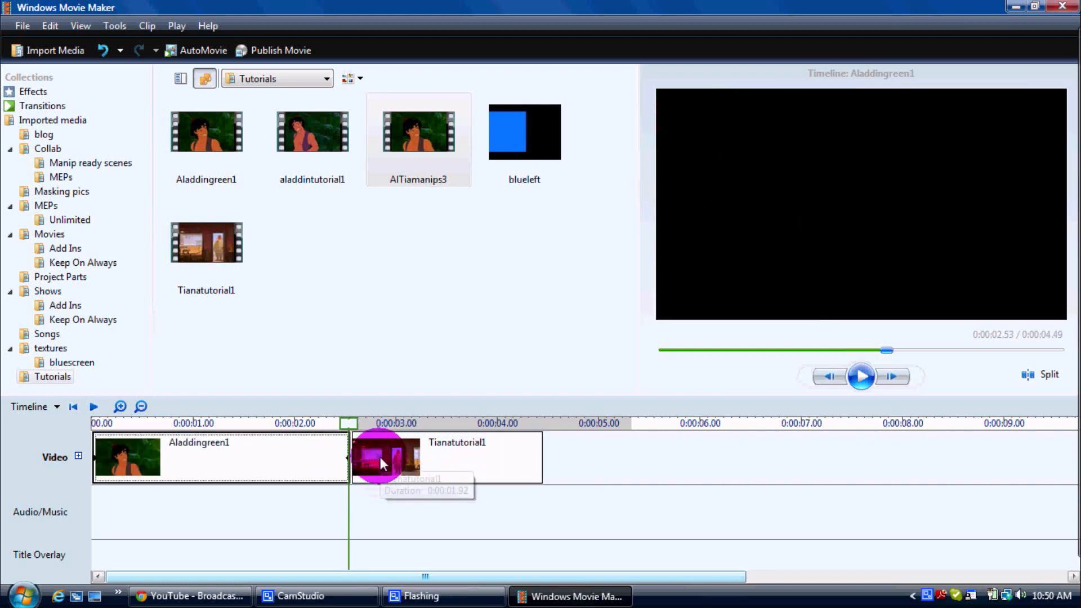
Play the timeline from the start of Aladdingreen1 through the end of Tianatutorial1.
left_click(382, 458)
left_click(214, 451)
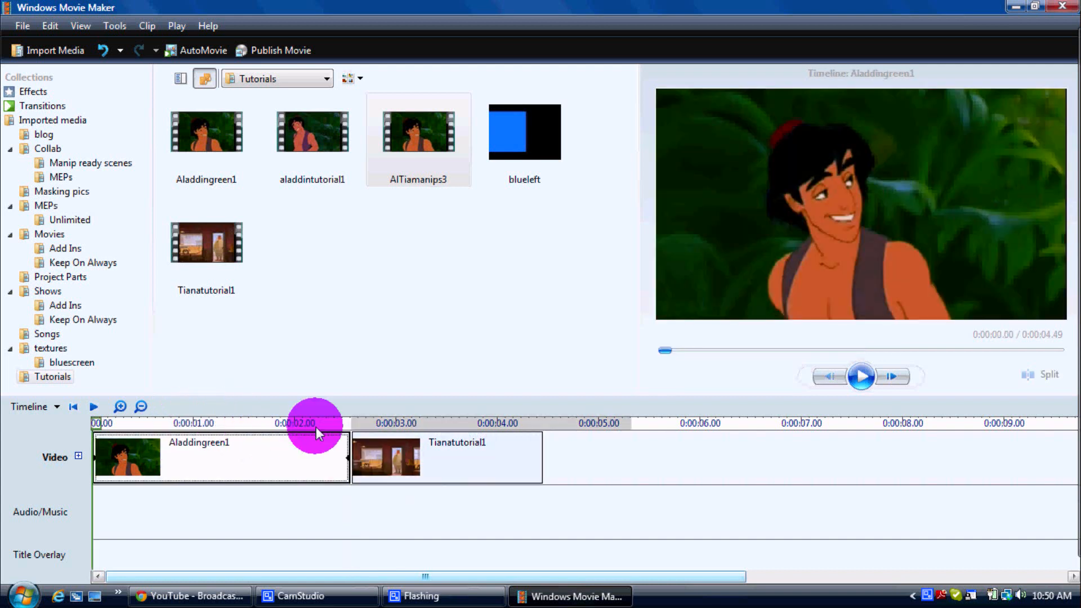
left_click(861, 376)
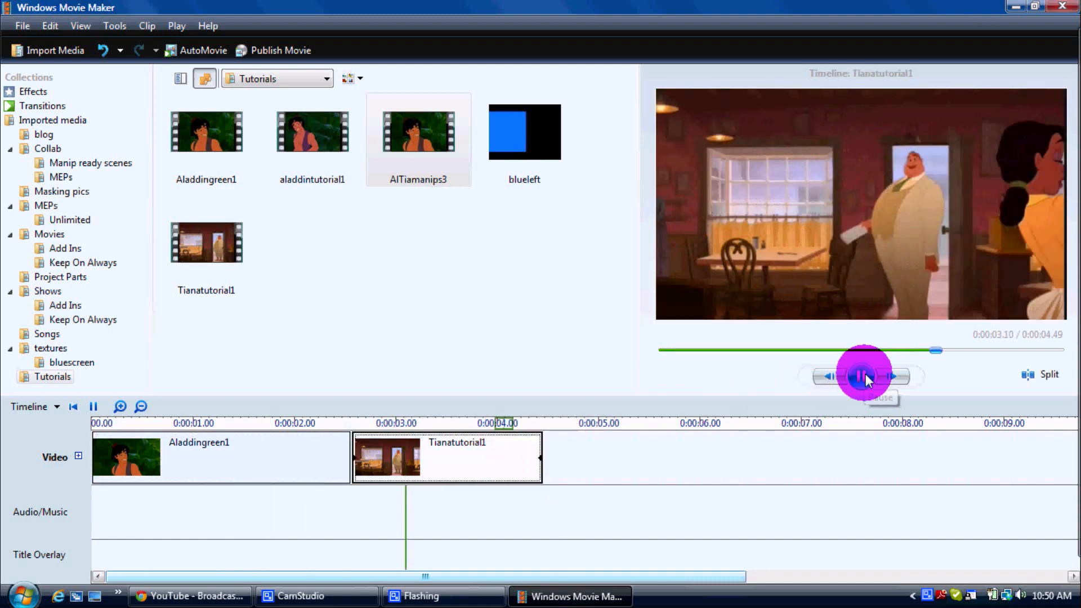
Apply the "Slow down, 66%" effect to the Tianatutorial1 clip on the timeline.
left_click(36, 94)
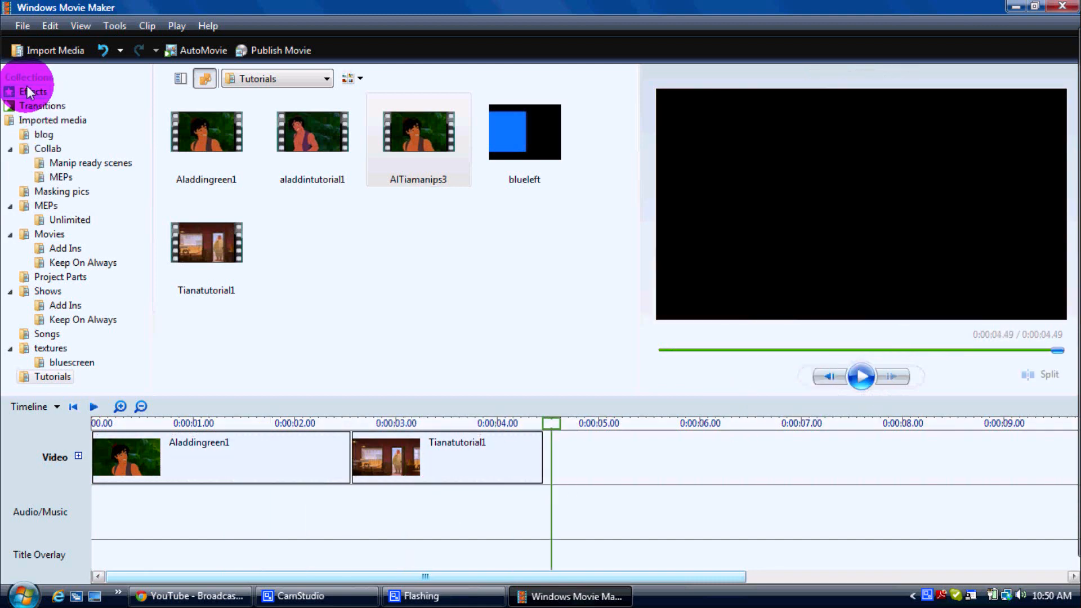
left_click(560, 304)
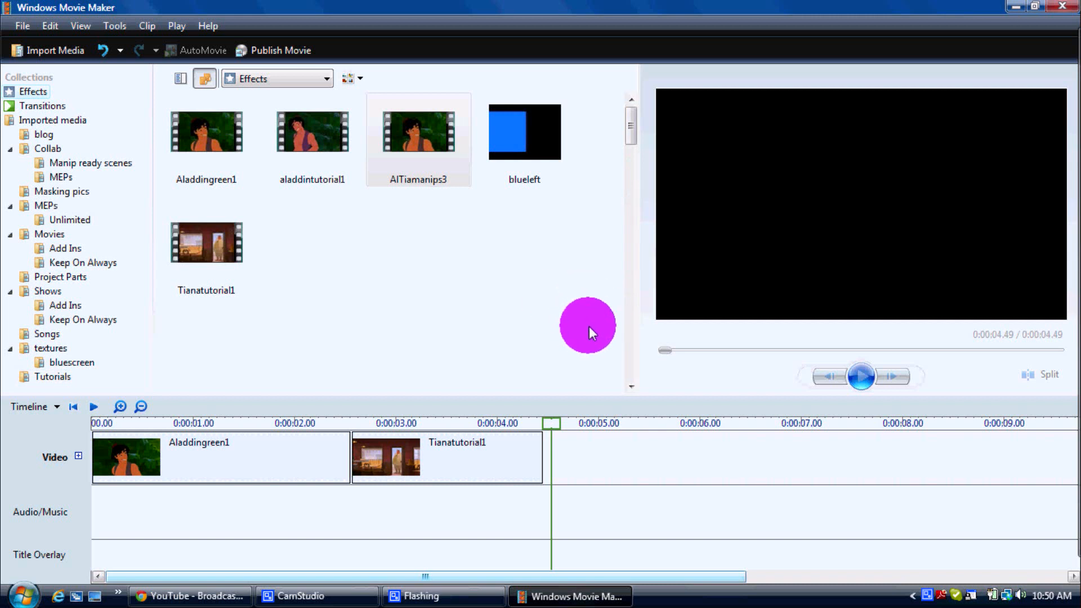
key("s")
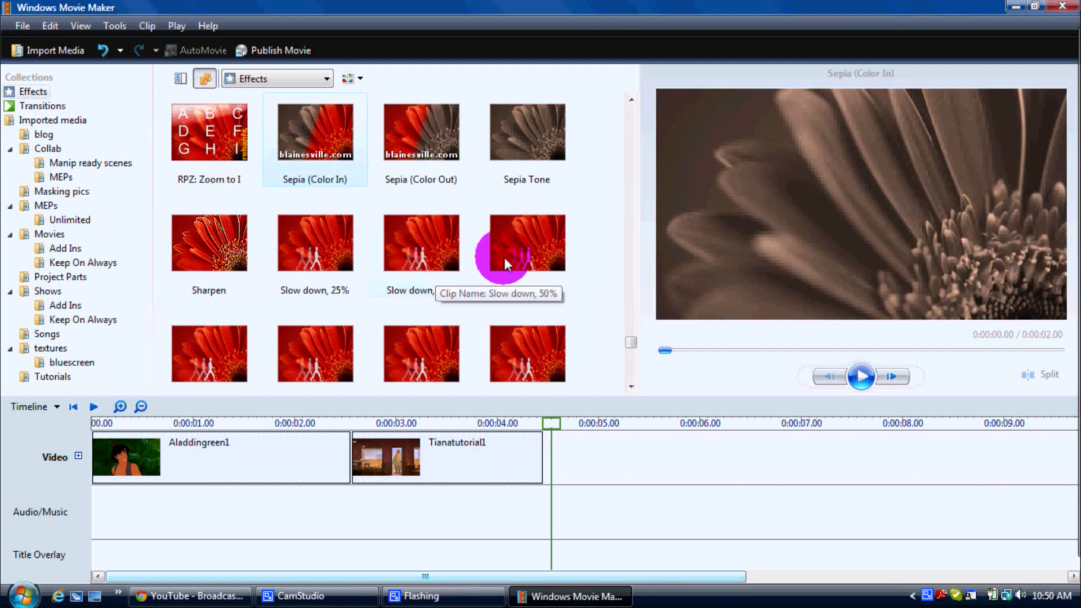
scroll(388, 282, "down", 5)
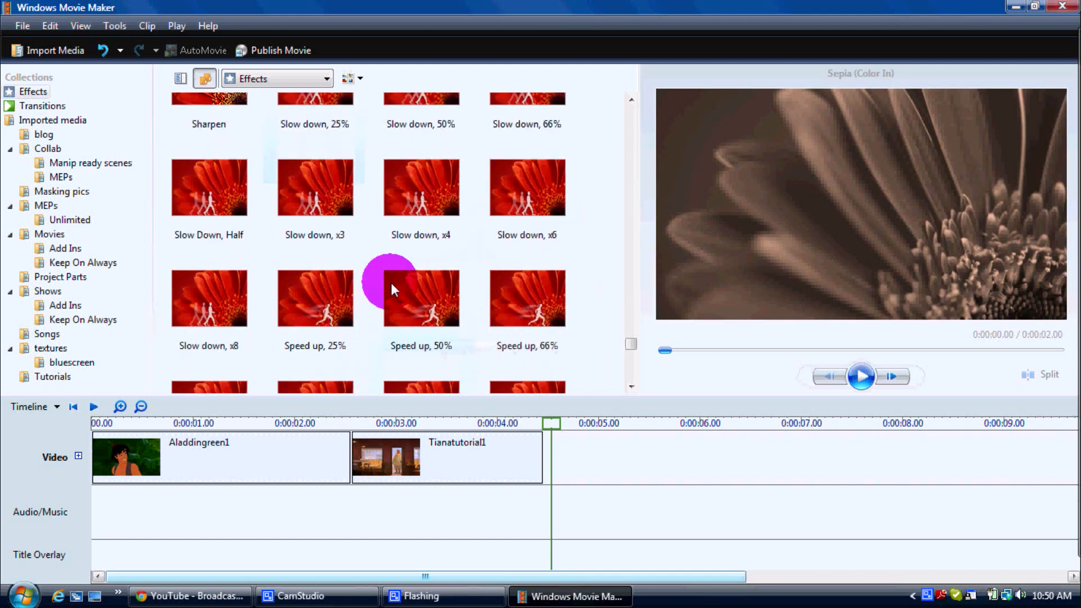
scroll(392, 287, "up", 3)
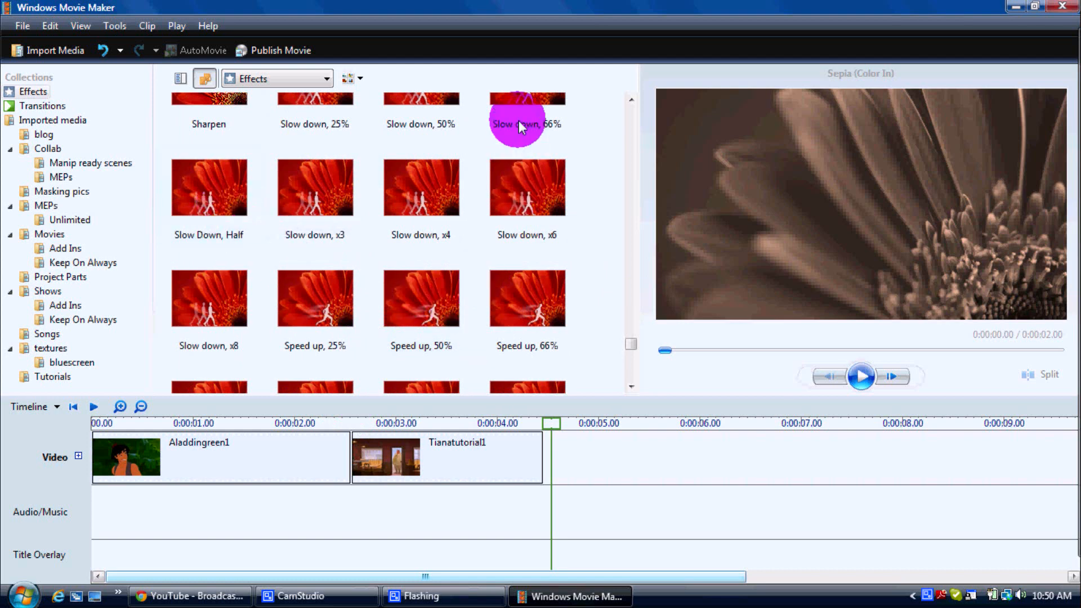
left_click_drag(514, 118, 481, 459)
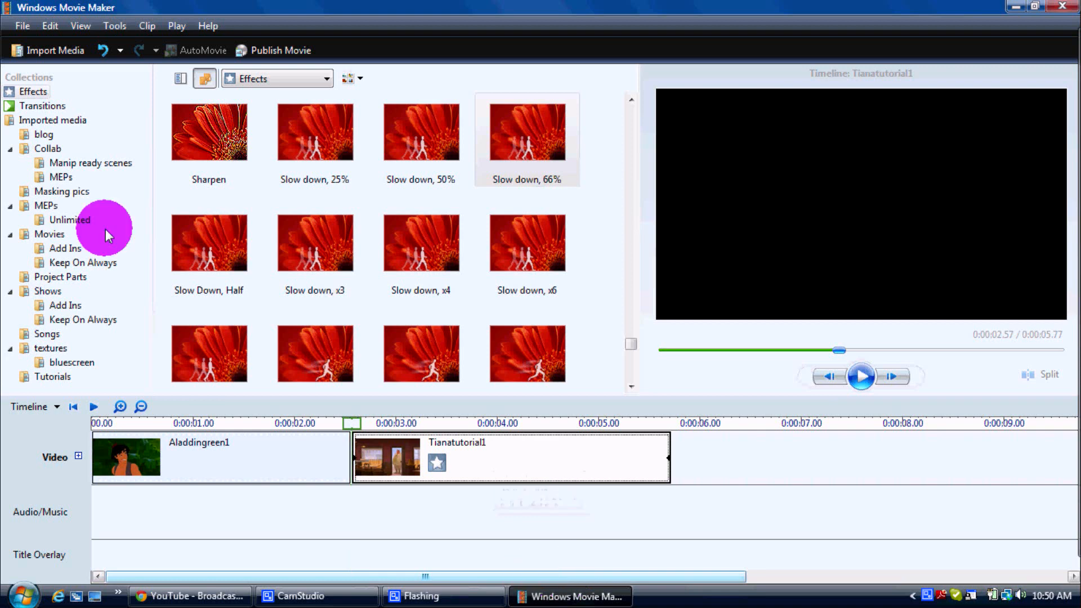
Try compositing Tianatutorial1 behind Aladdingreen1 by overlapping the clips almost completely with the RehanFX Chroma Green A 0.1 transition.
left_click(54, 108)
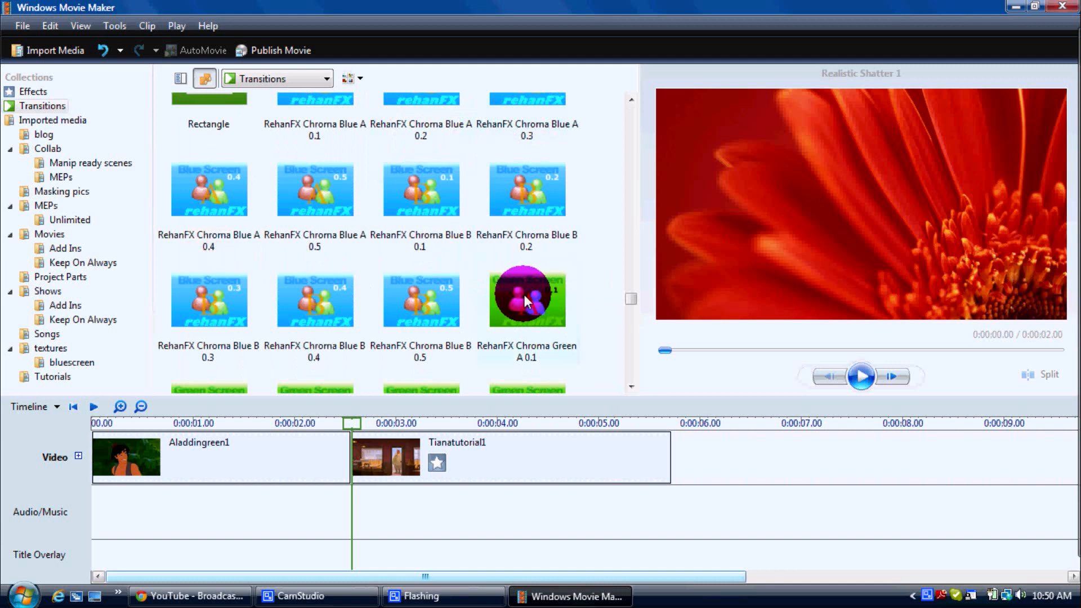
scroll(530, 295, "down", 3)
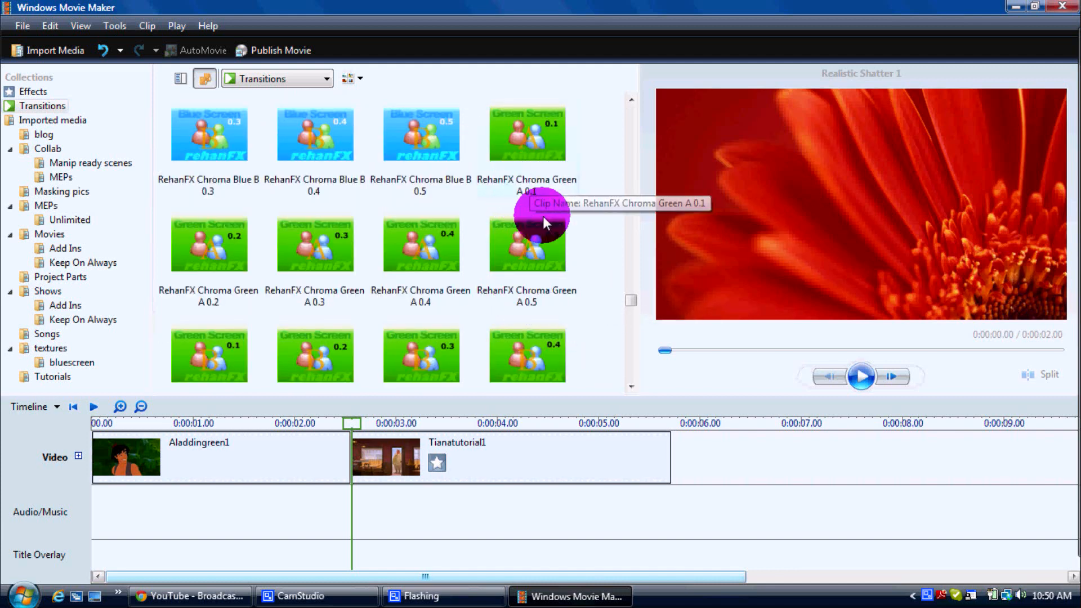
left_click_drag(523, 148, 293, 468)
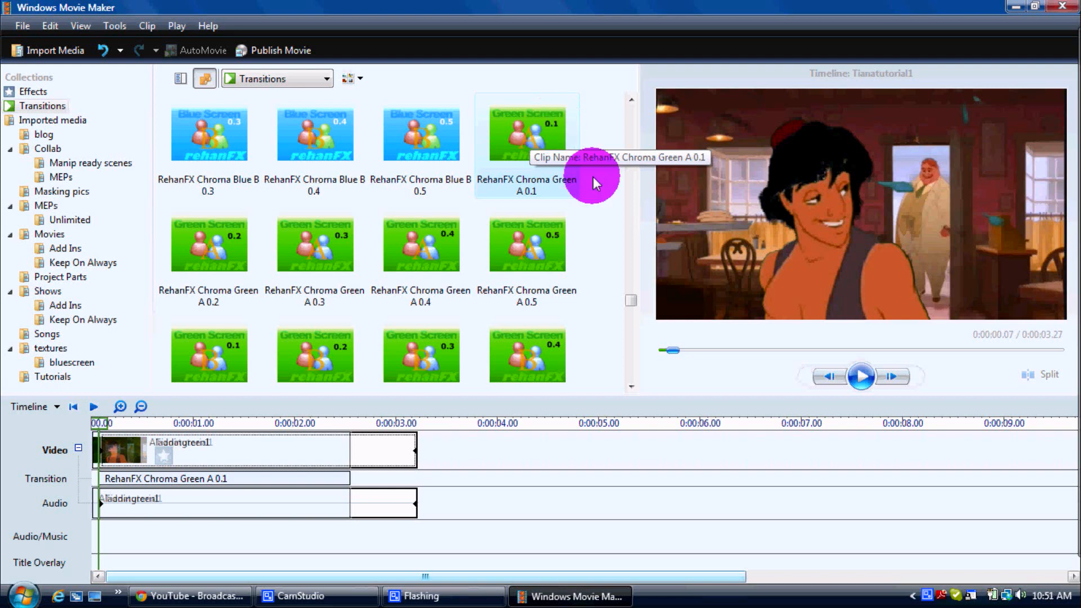
Play the green-screen composite from about 0.74 seconds to check how the characters are framed together.
left_click(862, 376)
left_click(758, 351)
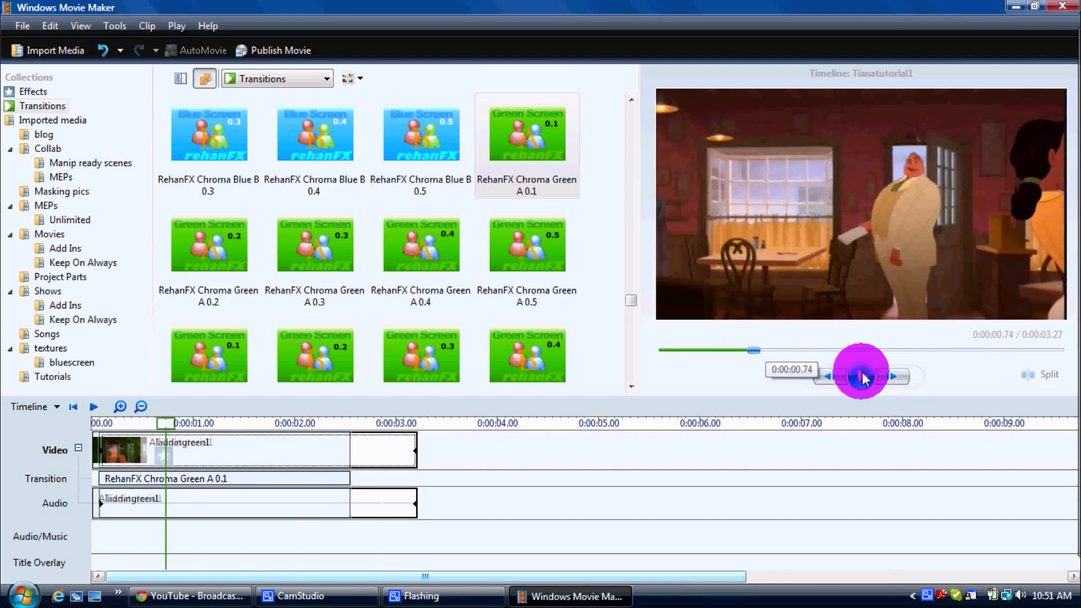
left_click(863, 378)
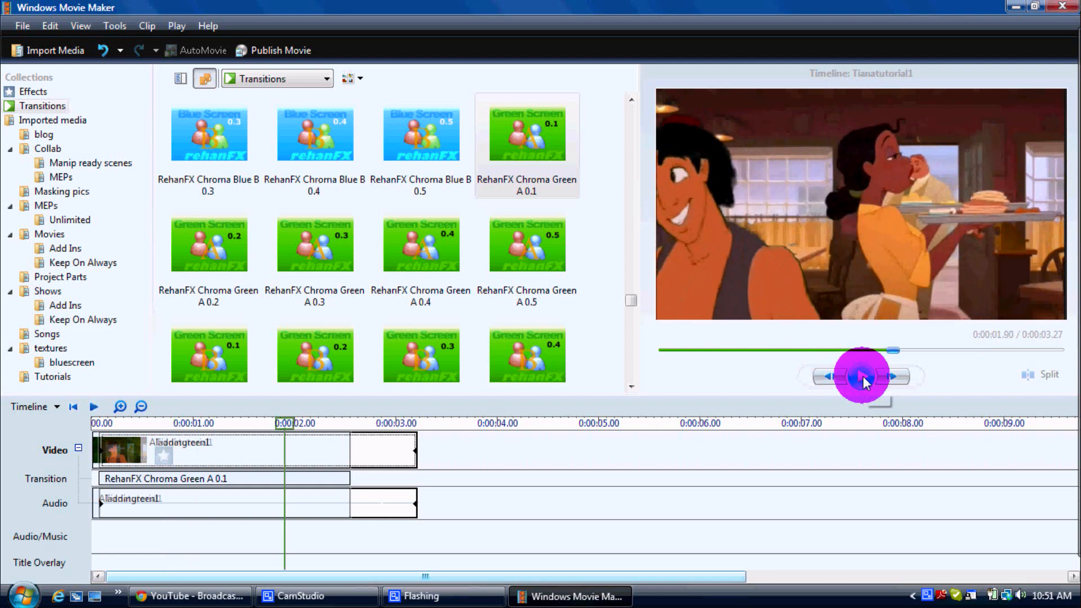
Apply the "RPZ: Fixed A" effect to the Tianatutorial1 clip with the two timeline clips separated.
left_click(27, 93)
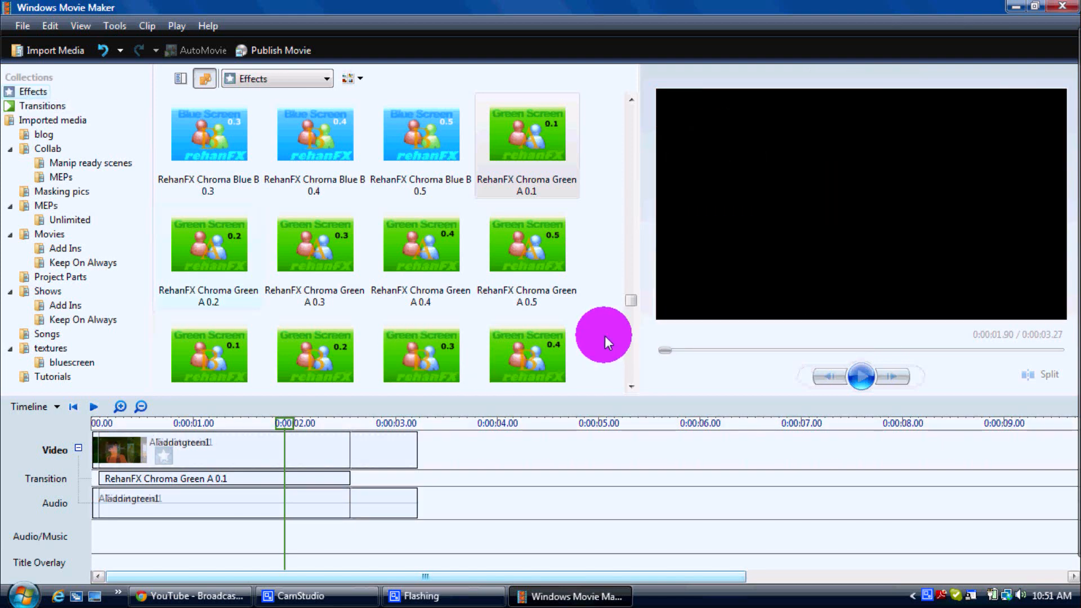
scroll(605, 340, "down", 20)
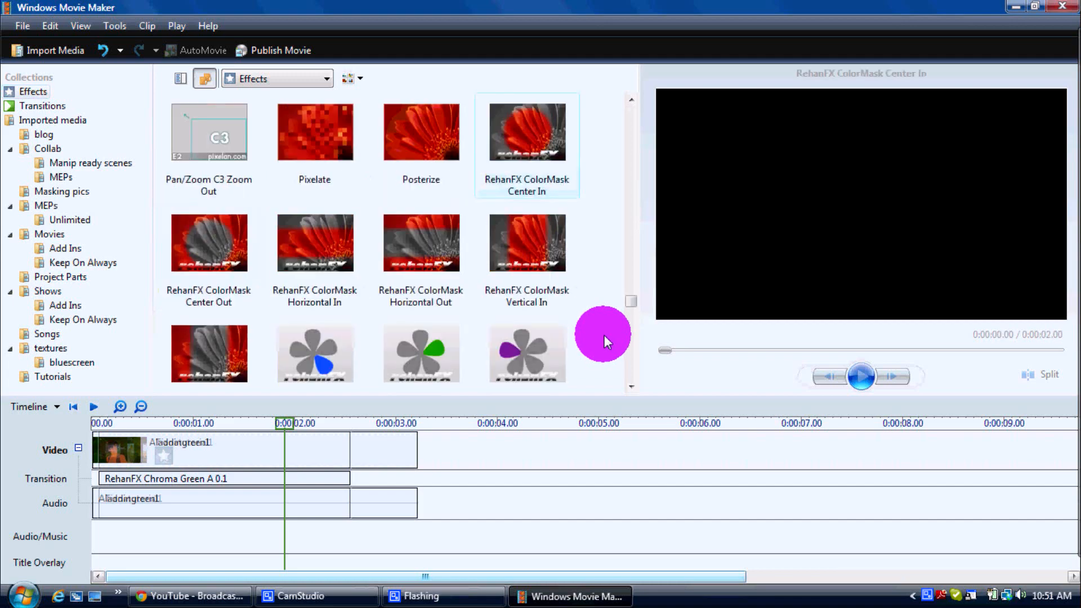
scroll(605, 339, "down", 3)
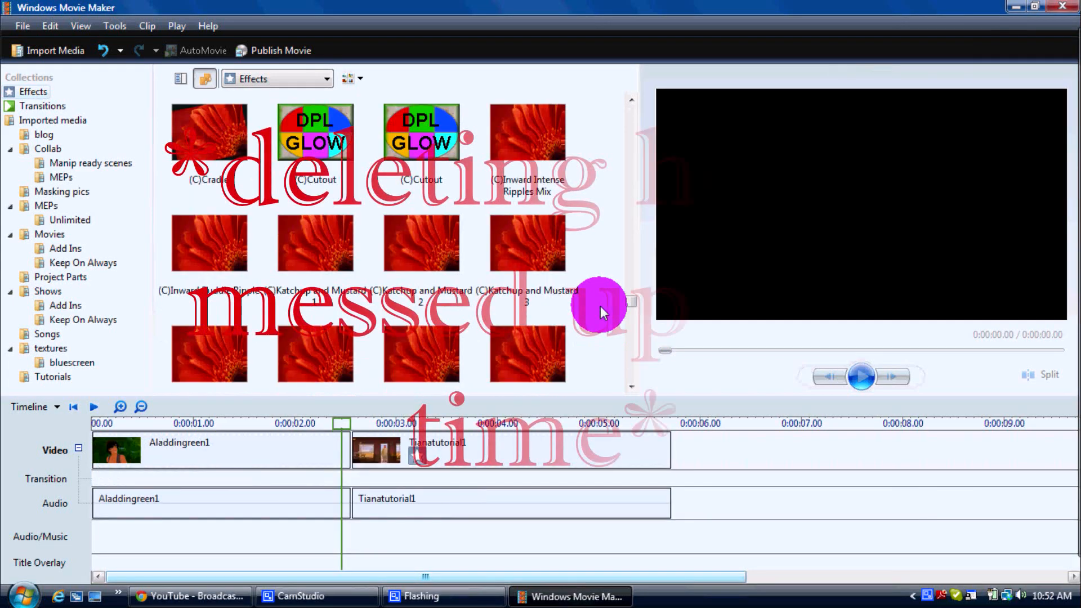
scroll(600, 305, "down", 10)
scroll(498, 304, "down", 6)
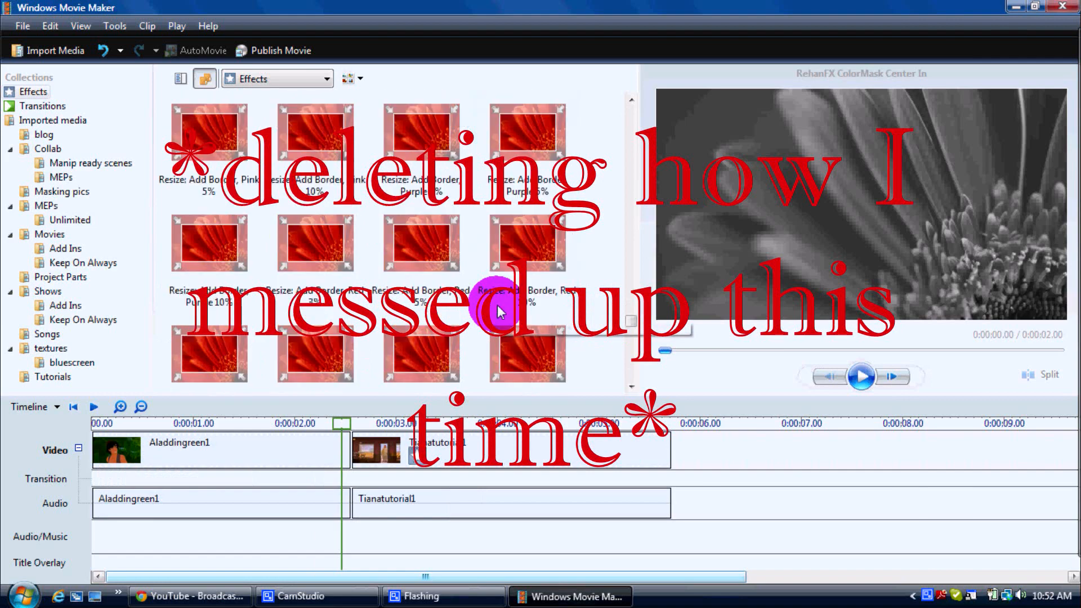
left_click_drag(441, 260, 469, 453)
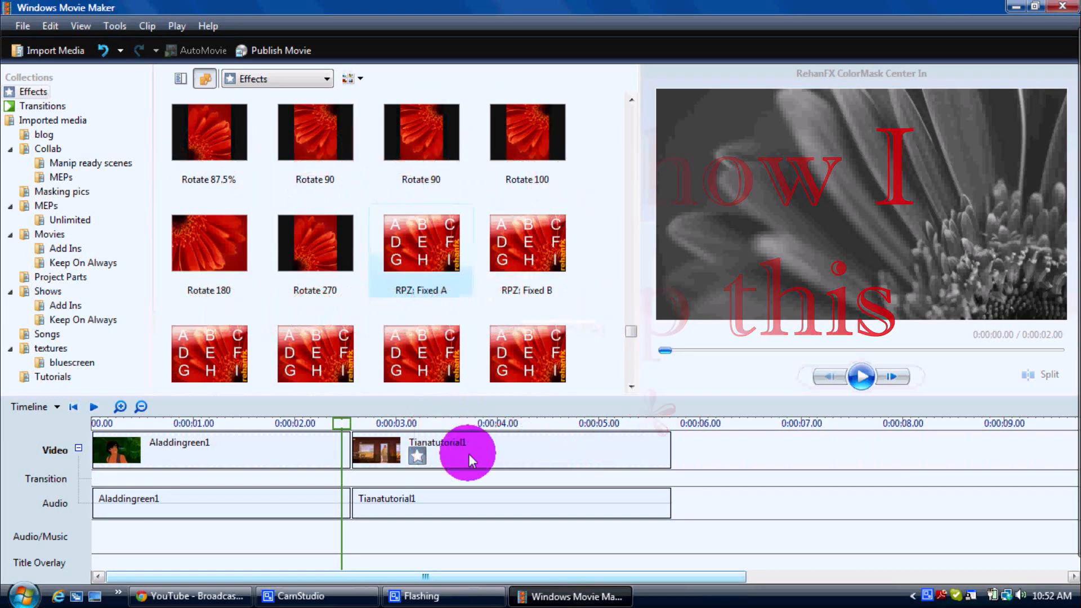
Add the RehanFX Chroma Green A 0.1 transition to Tianatutorial1 and overlap the clip almost completely onto Aladdingreen1.
left_click(52, 107)
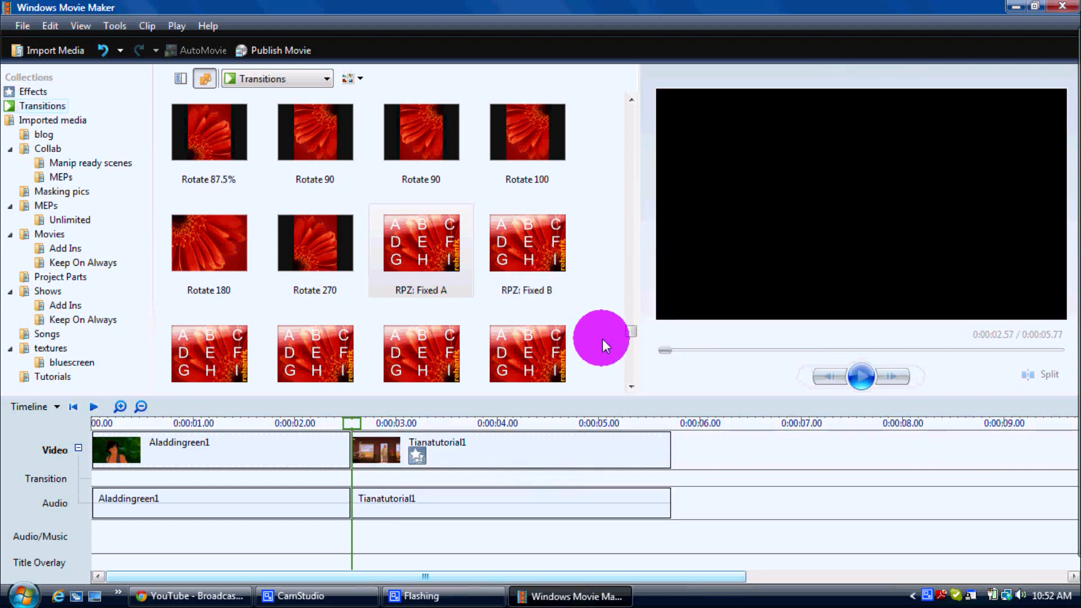
scroll(602, 339, "down", 5)
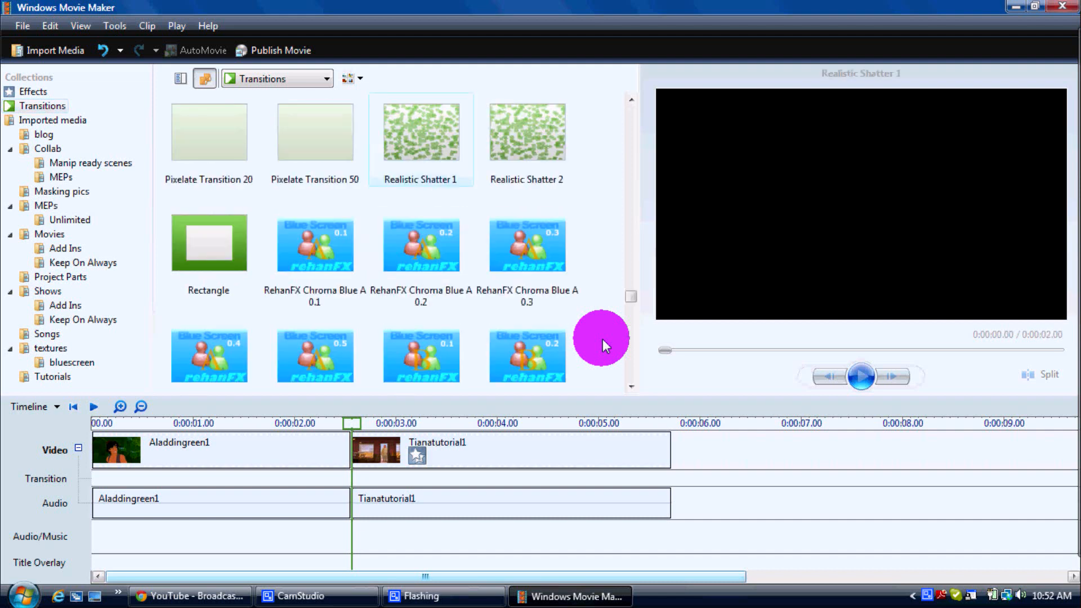
scroll(521, 295, "down", 1)
left_click(521, 295)
mouse_move(521, 295)
left_mouse_down()
mouse_move(447, 469)
mouse_move(410, 457)
mouse_move(312, 461)
mouse_move(327, 457)
left_mouse_up()
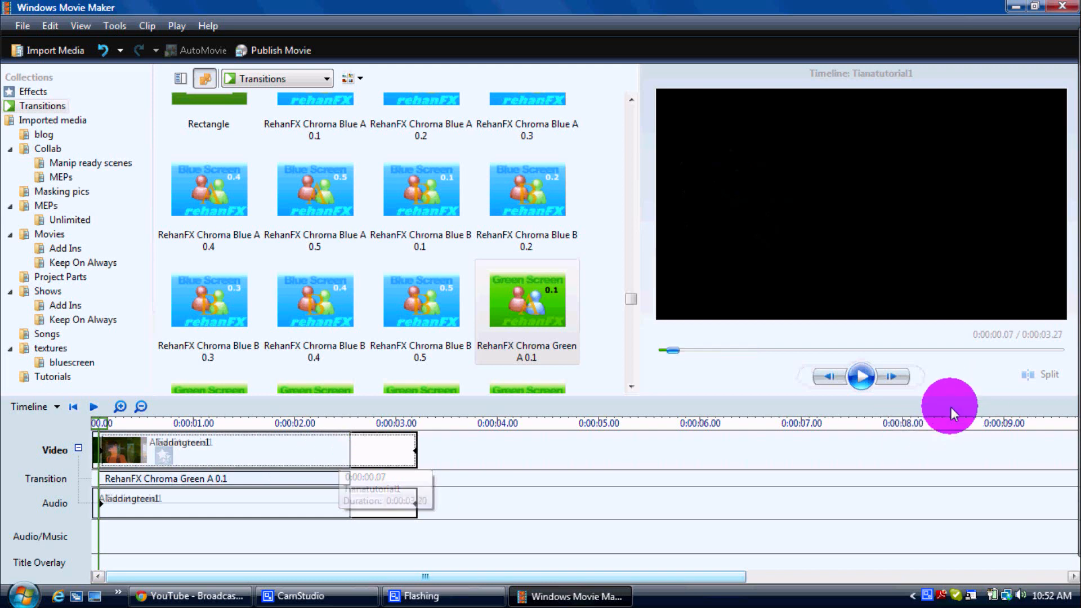
Play and scrub through the zoomed Aladdin and Tiana composite to check the characters' placement and timing.
left_click(866, 377)
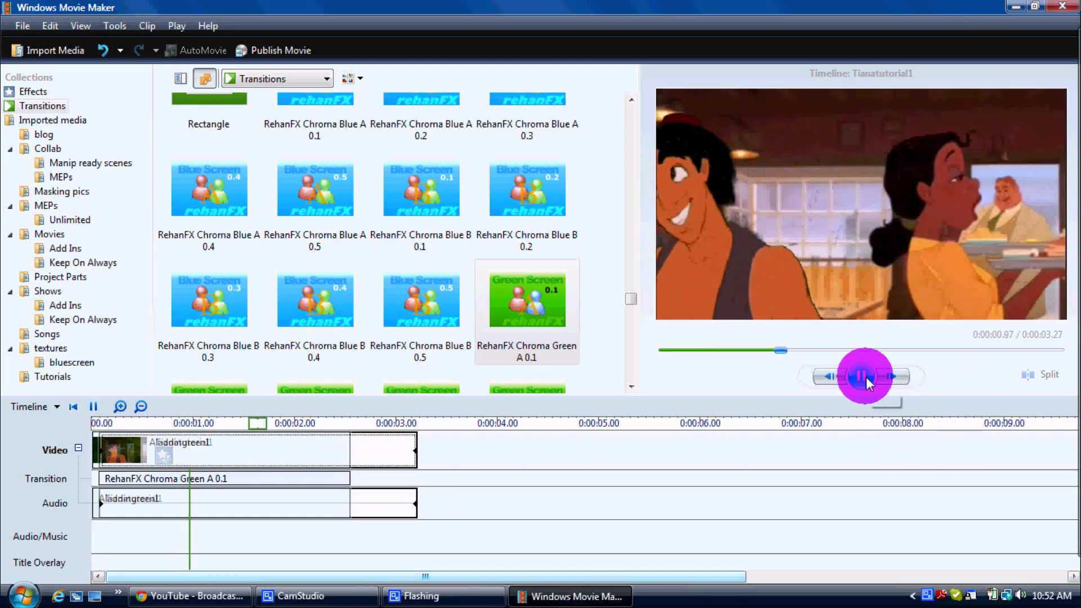
left_click(866, 377)
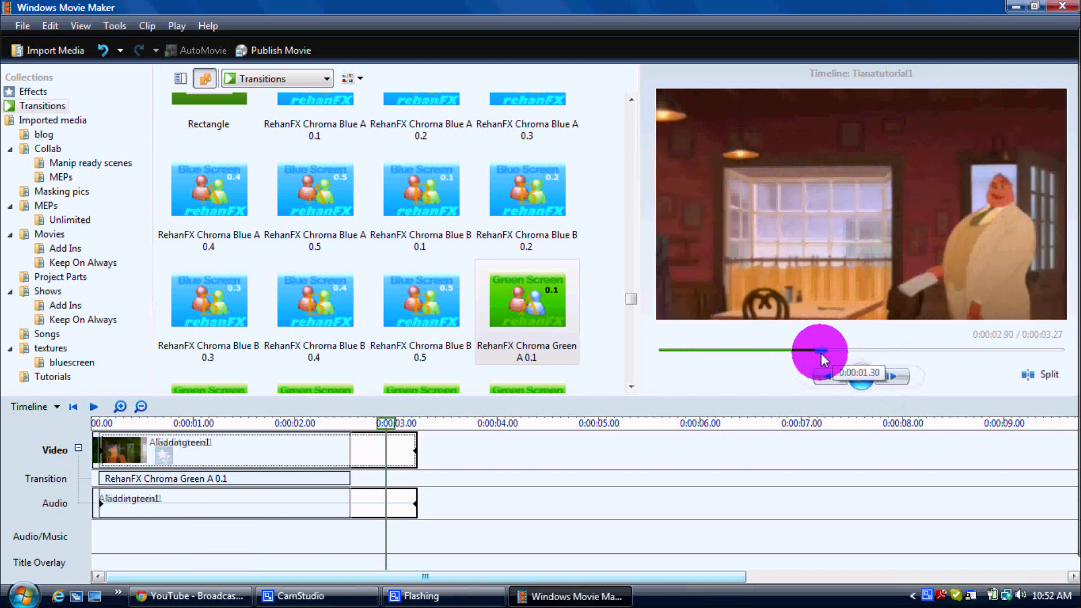
left_click(822, 351)
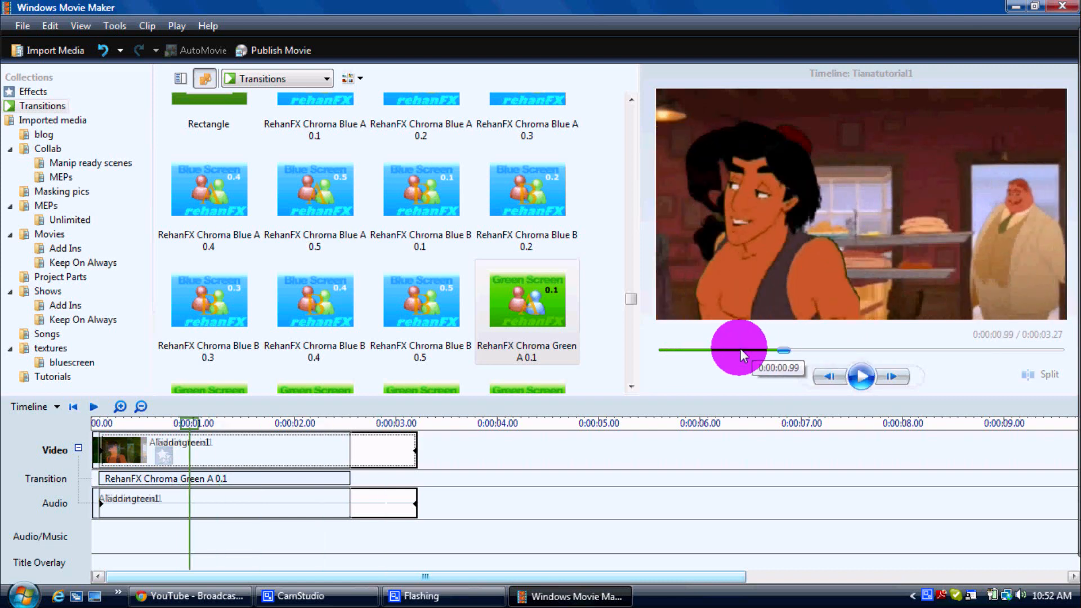
left_click(724, 350)
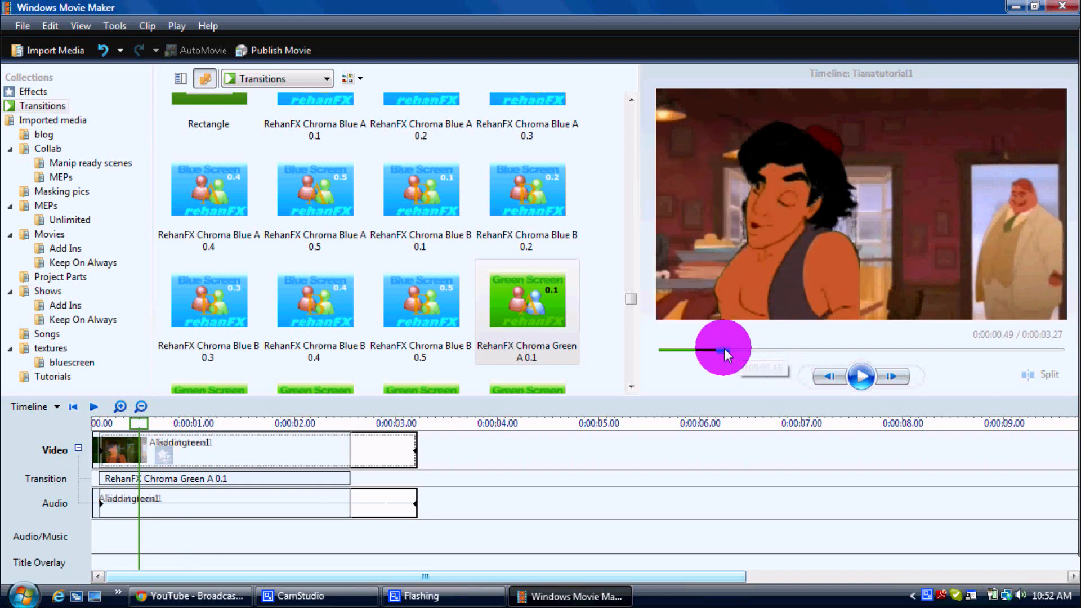
left_click(861, 378)
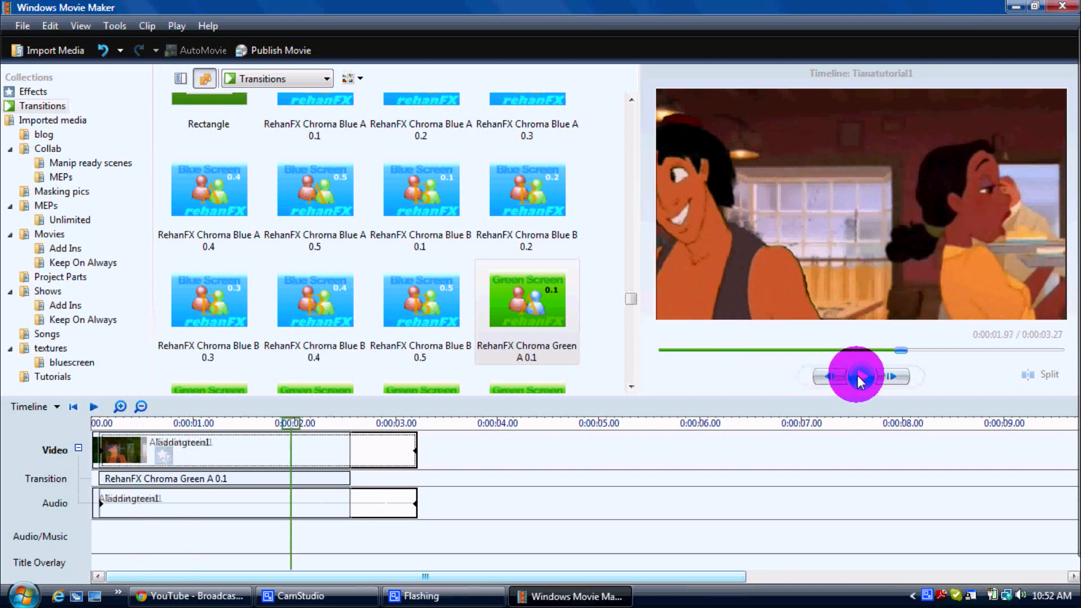
Collapse the video track and replay the composite from about 1.13 seconds to find where Aladdin disappears.
left_click(802, 350)
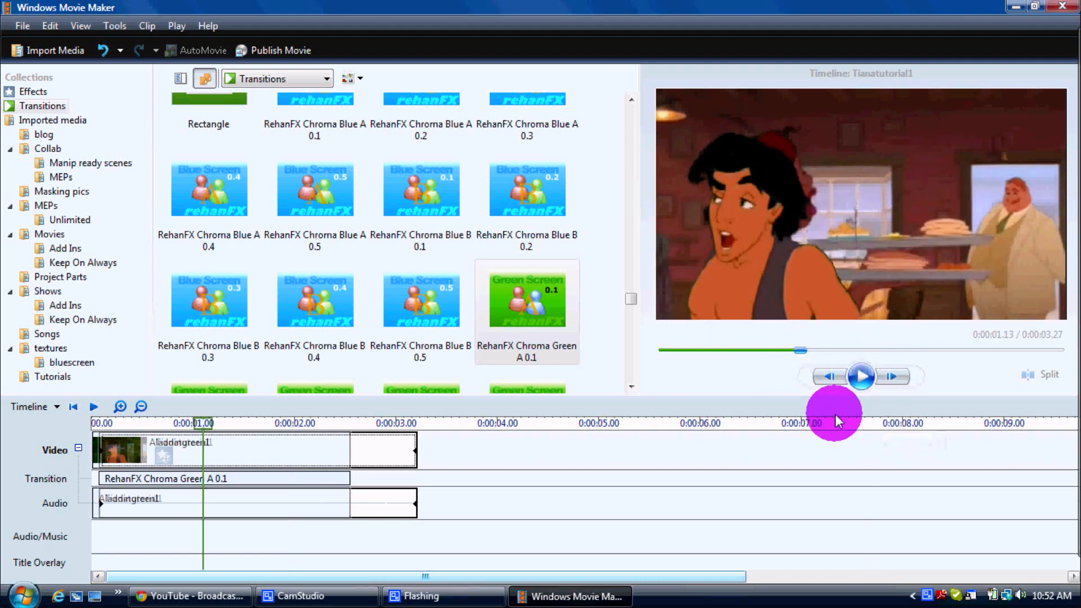
left_click(82, 452)
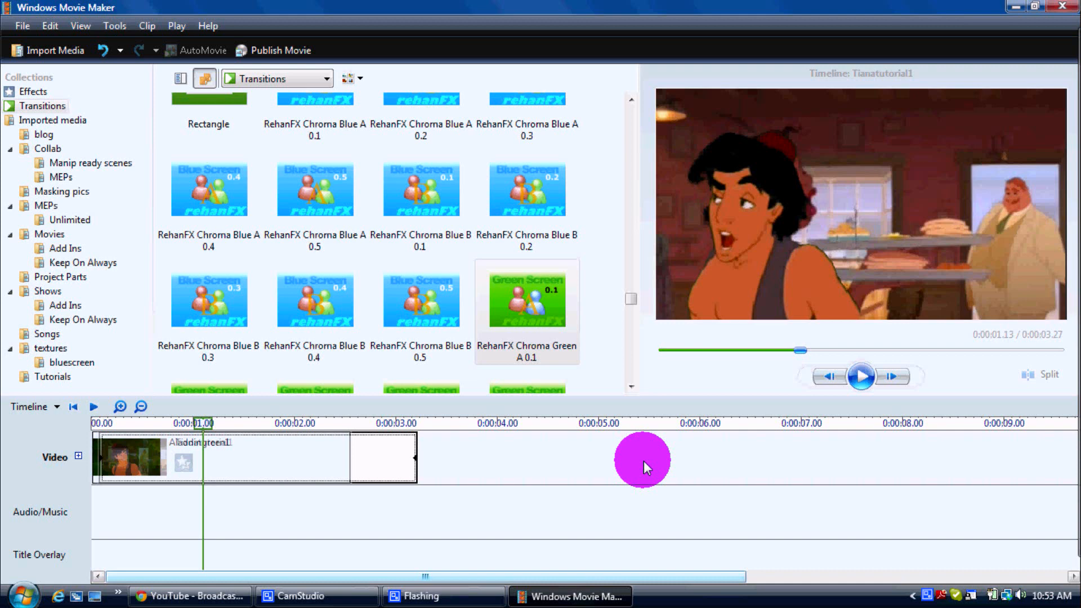
left_click(861, 377)
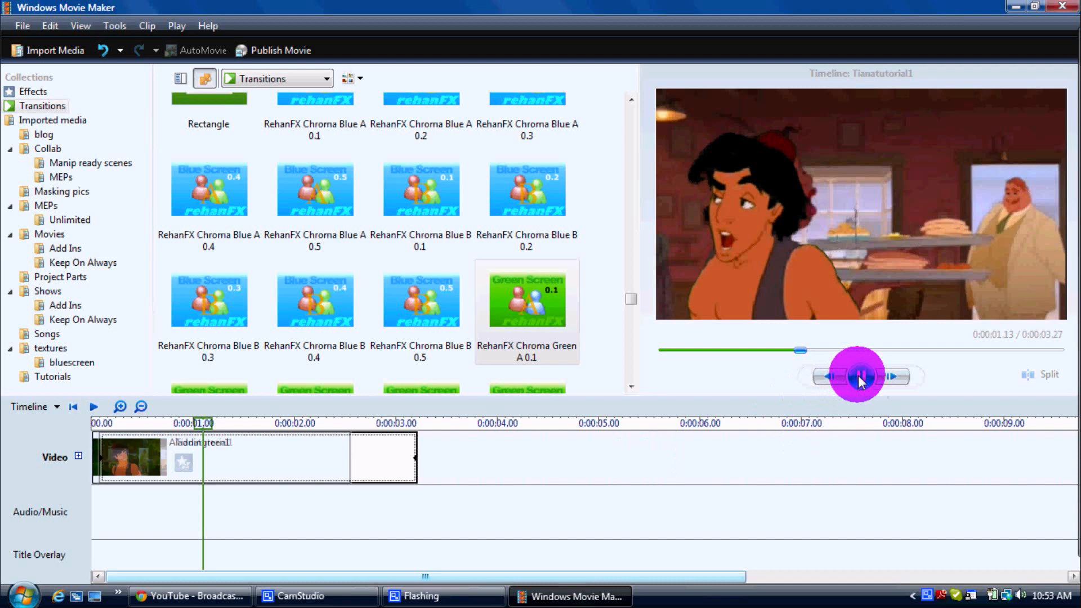
left_click(861, 378)
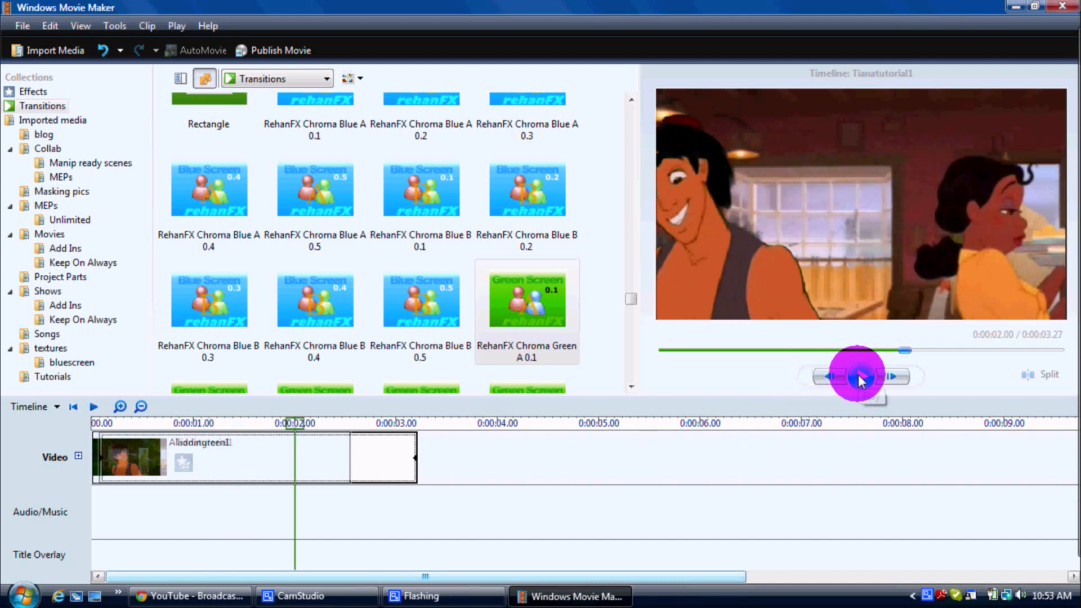
left_click(861, 379)
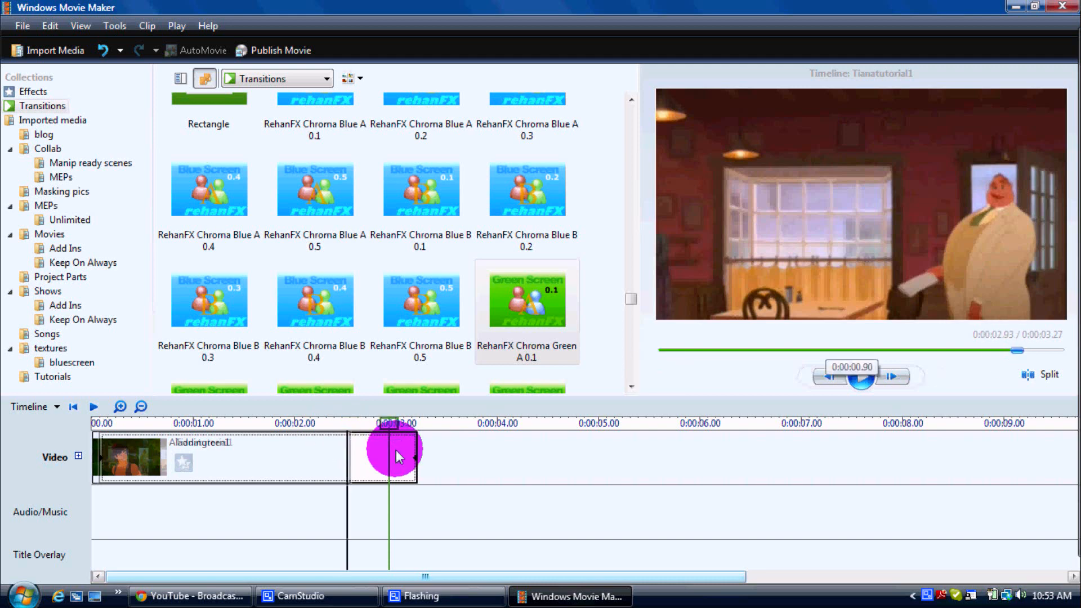
Trim the end of Tianatutorial1 to about 2.53 seconds so it finishes with the Aladdin overlap, and play the composite from the start.
left_click_drag(410, 456, 331, 446)
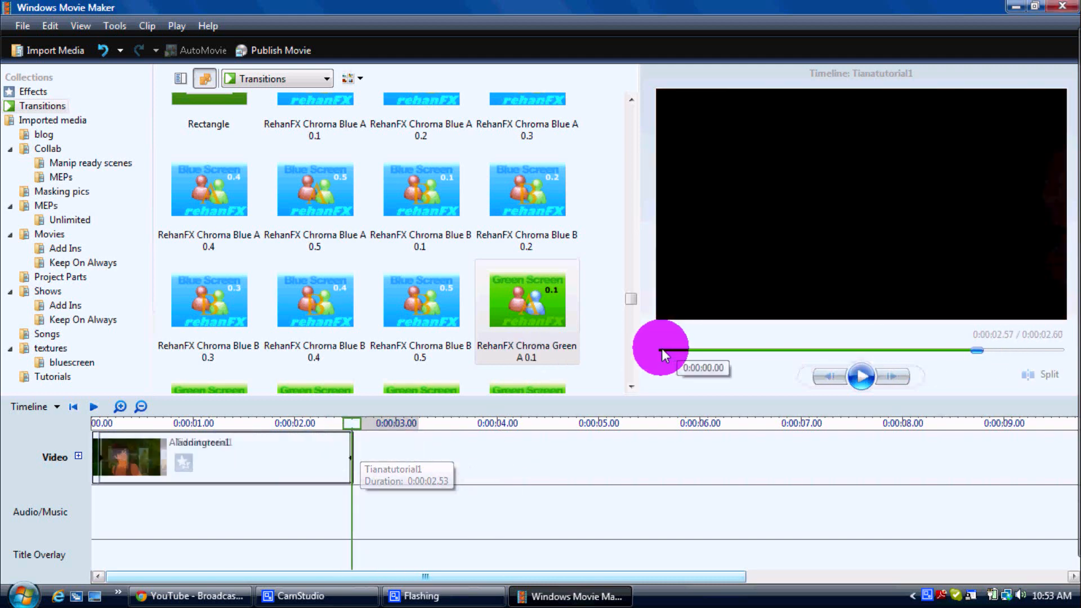
left_click(661, 349)
left_click(861, 376)
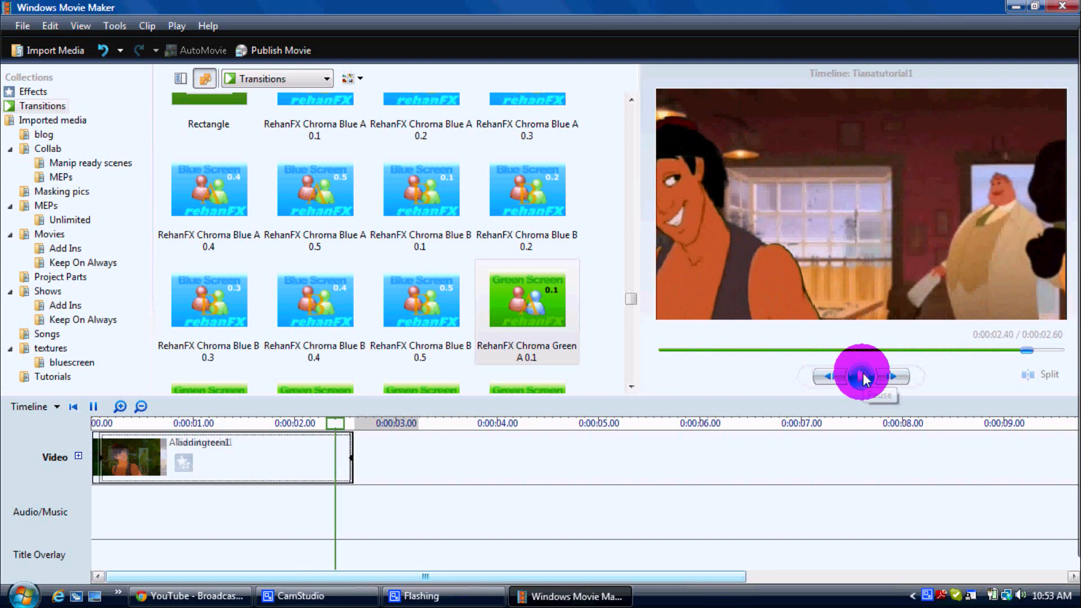
left_click(862, 376)
Open the Tutorials collection and play the AlTiamanips3 clip to review the finished manip.
left_click(62, 378)
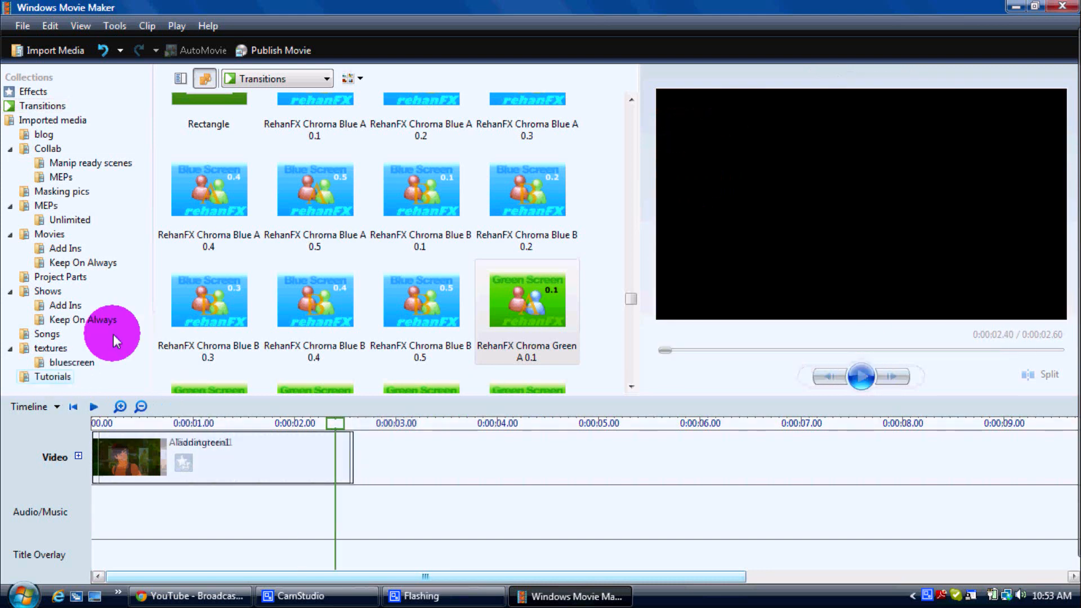
left_click(212, 463)
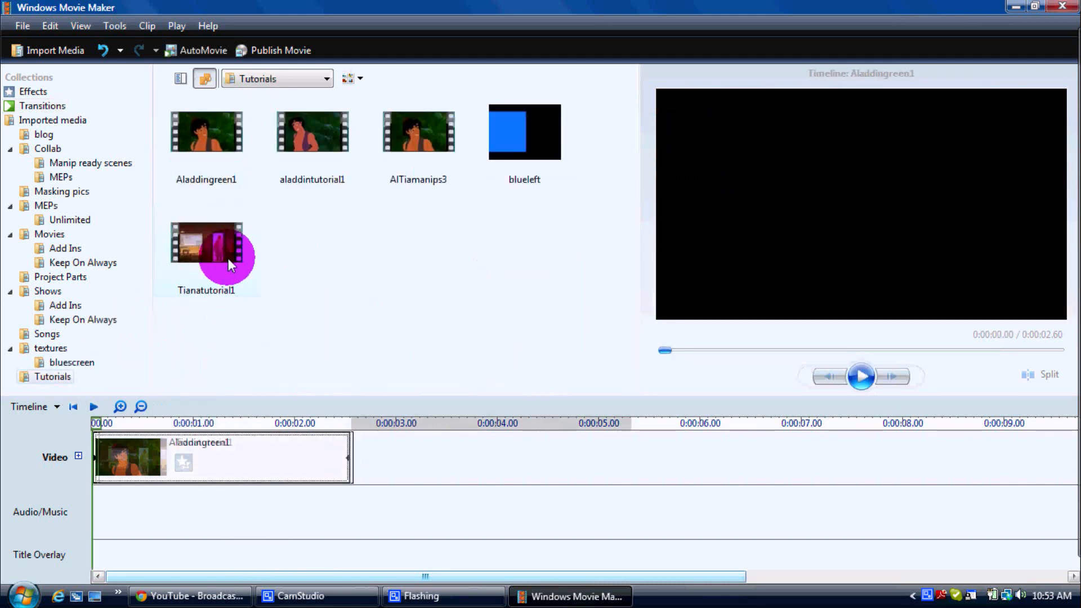
left_click(390, 148)
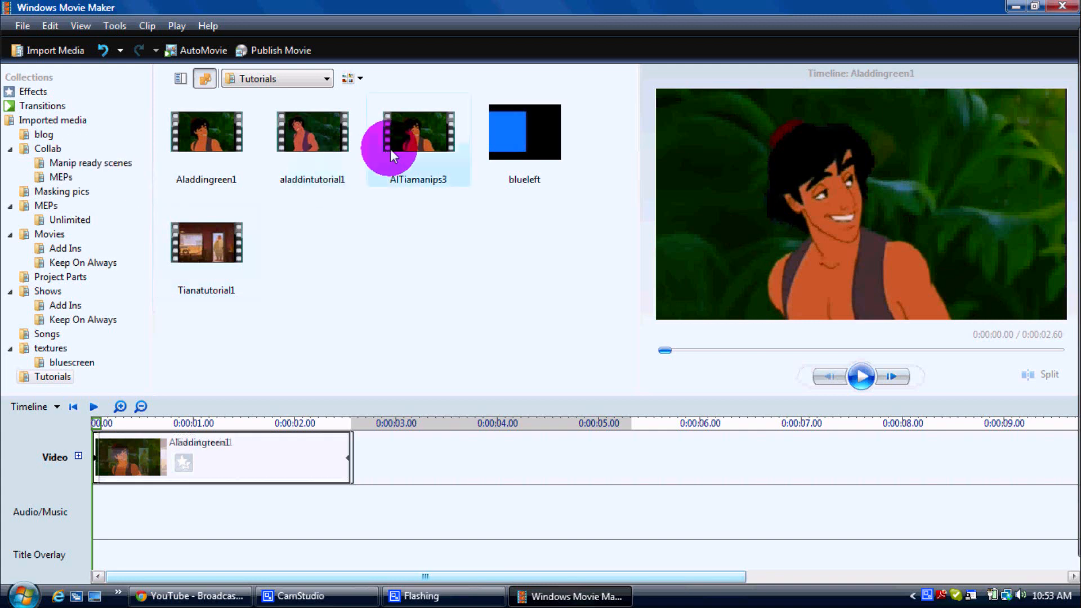
left_click(859, 381)
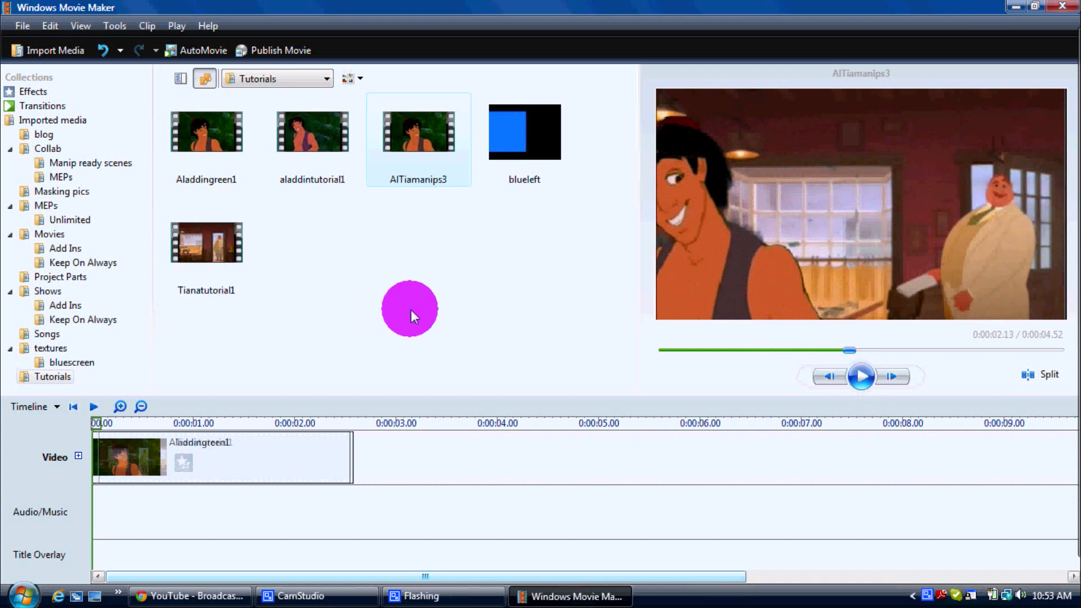
Remove the Aladdingreen1 and Tianatutorial1 clips from the timeline.
right_click(99, 455)
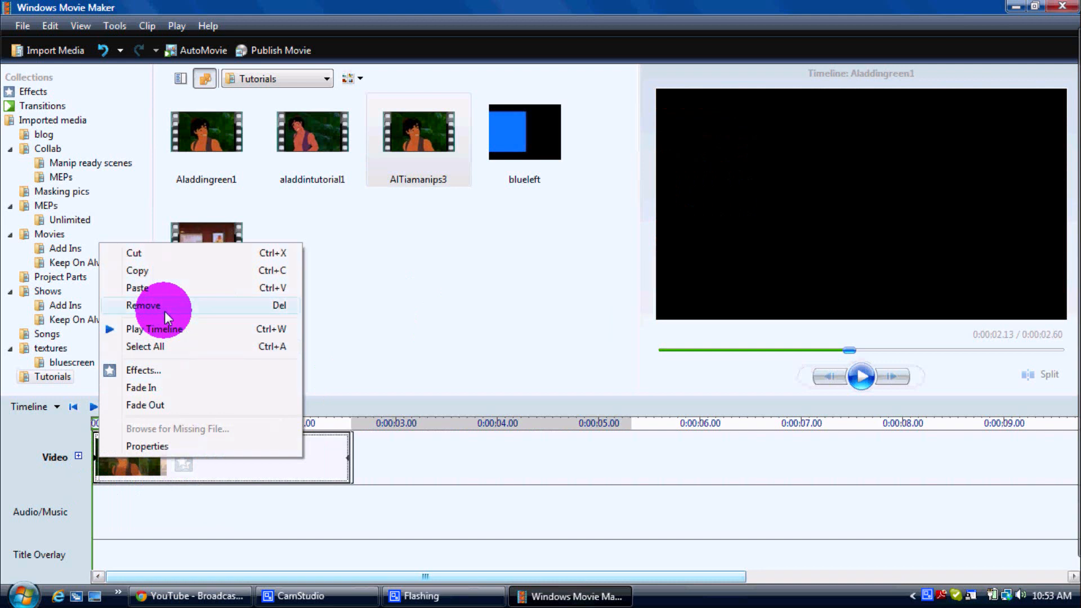
left_click(164, 304)
right_click(156, 452)
left_click(192, 300)
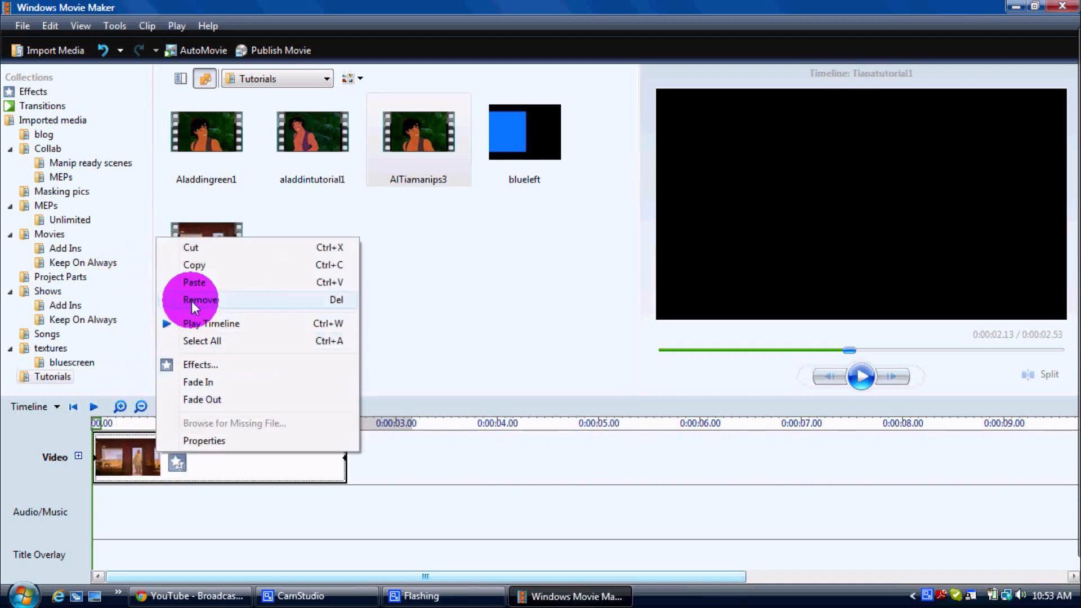
Look through the RPZ fixed, pan and zoom effects in the Effects collection and preview "RPZ: Zoom to C".
left_click(34, 90)
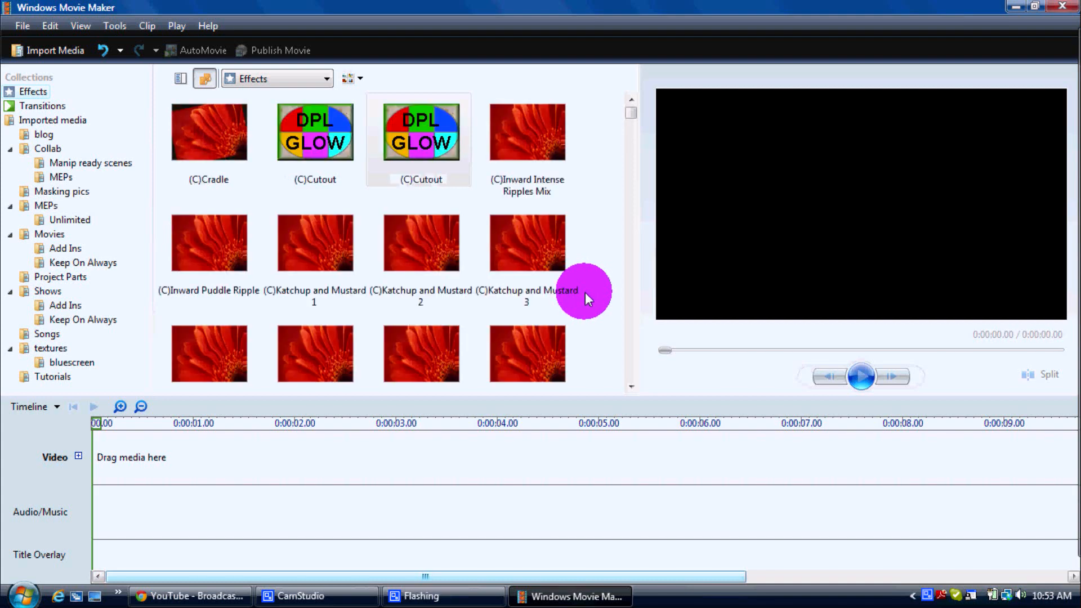
scroll(585, 293, "down", 15)
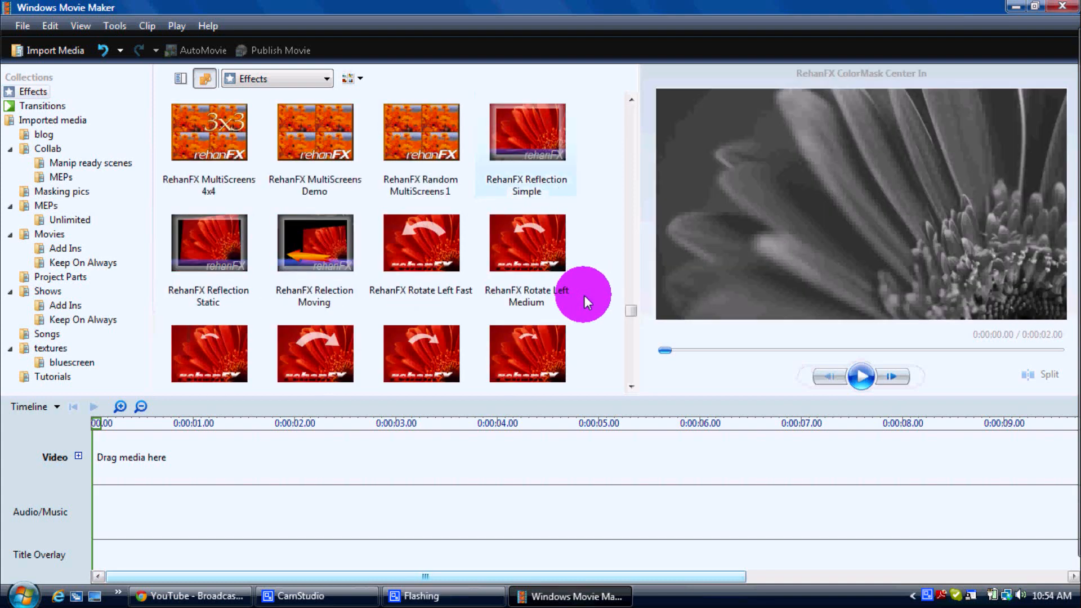
scroll(584, 294, "down", 10)
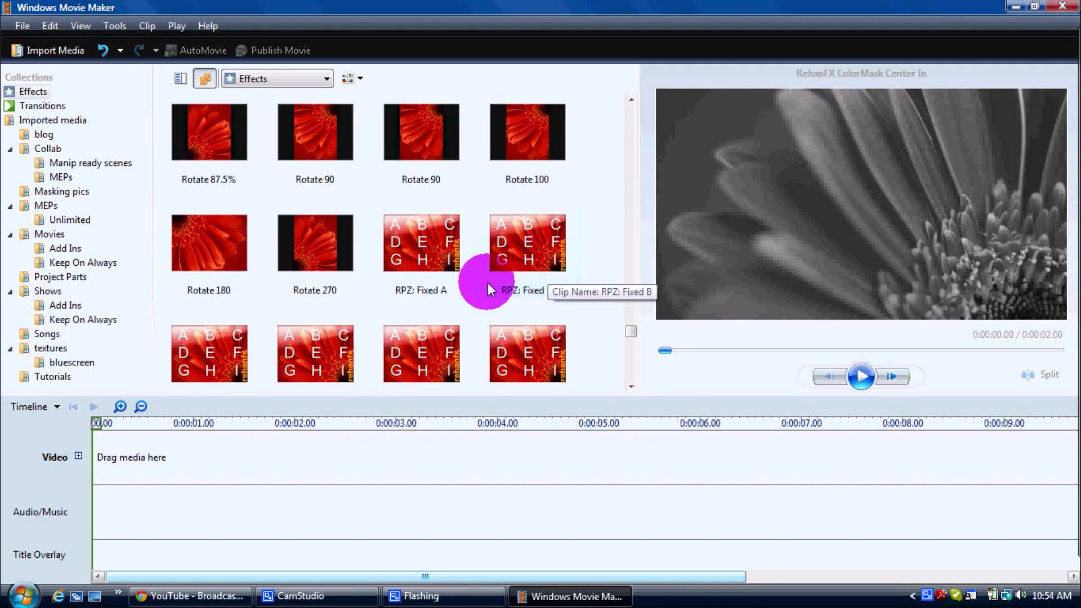
scroll(461, 285, "down", 3)
scroll(557, 225, "down", 3)
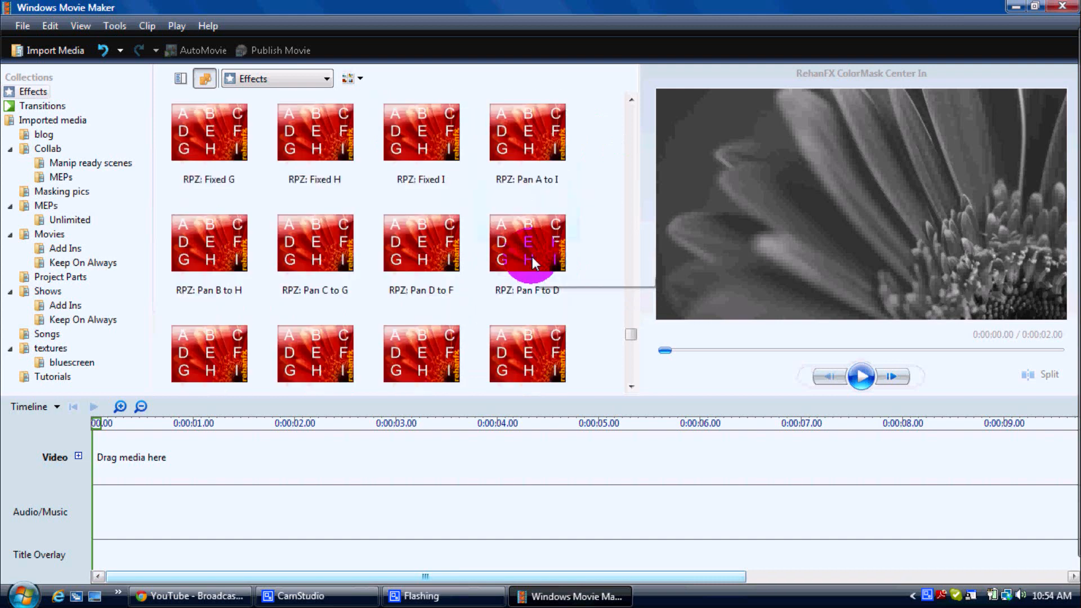
scroll(506, 313, "down", 3)
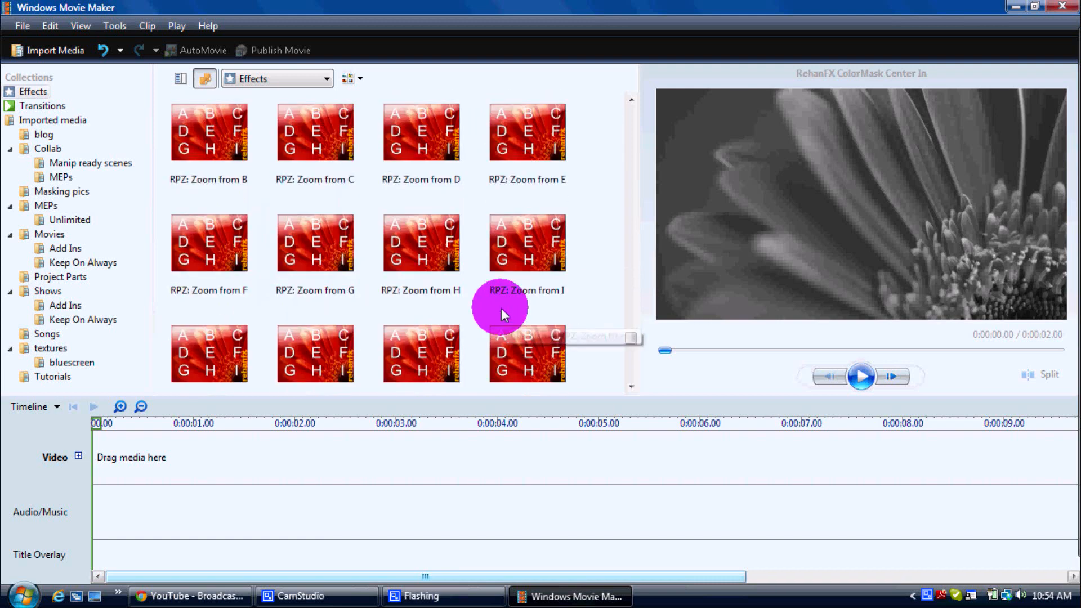
scroll(503, 260, "down", 3)
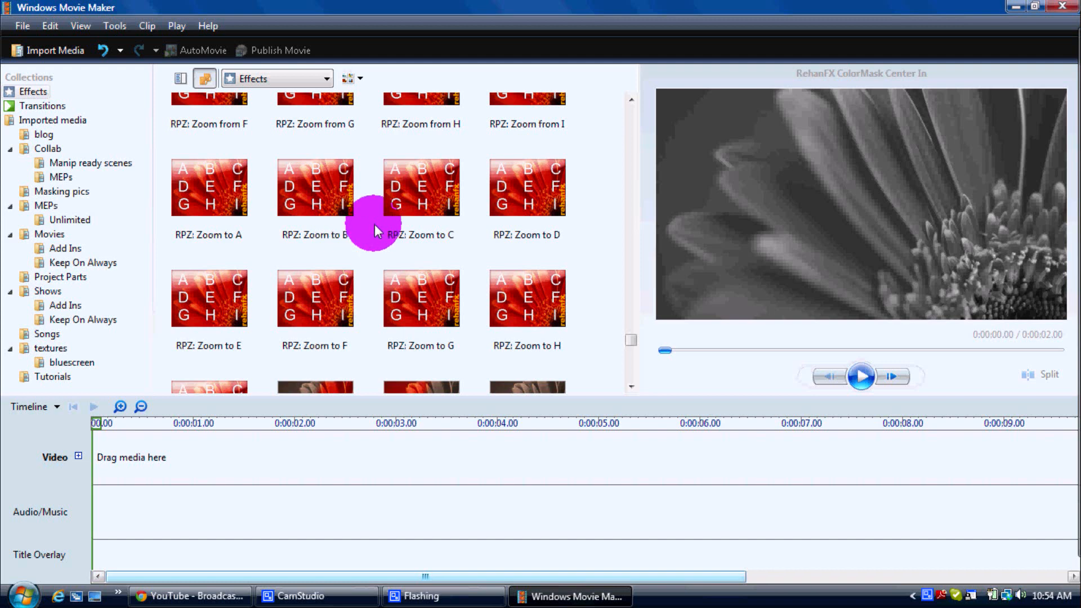
left_click(405, 194)
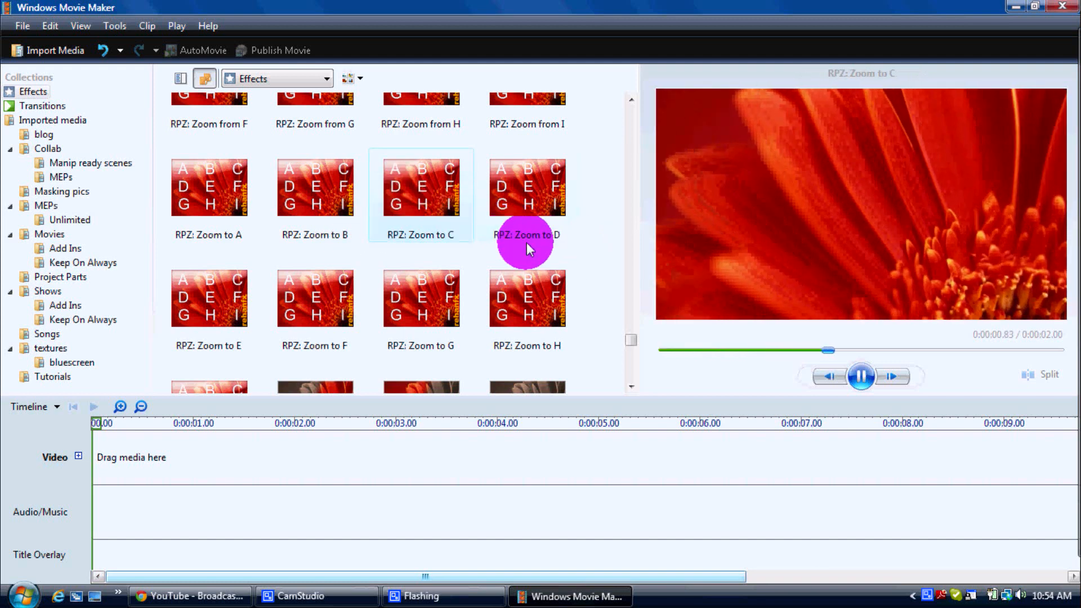
scroll(567, 226, "up", 5)
Browse the Transitions collection and preview the DPL 2x2 CompBaddA AClip transition.
left_click(569, 226)
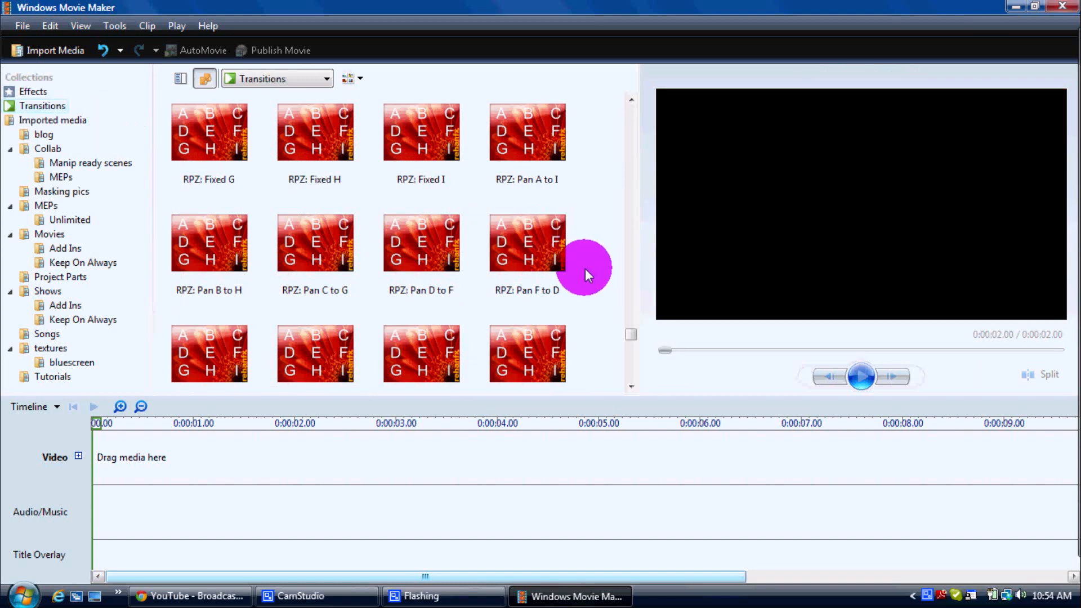
scroll(585, 266, "up", 15)
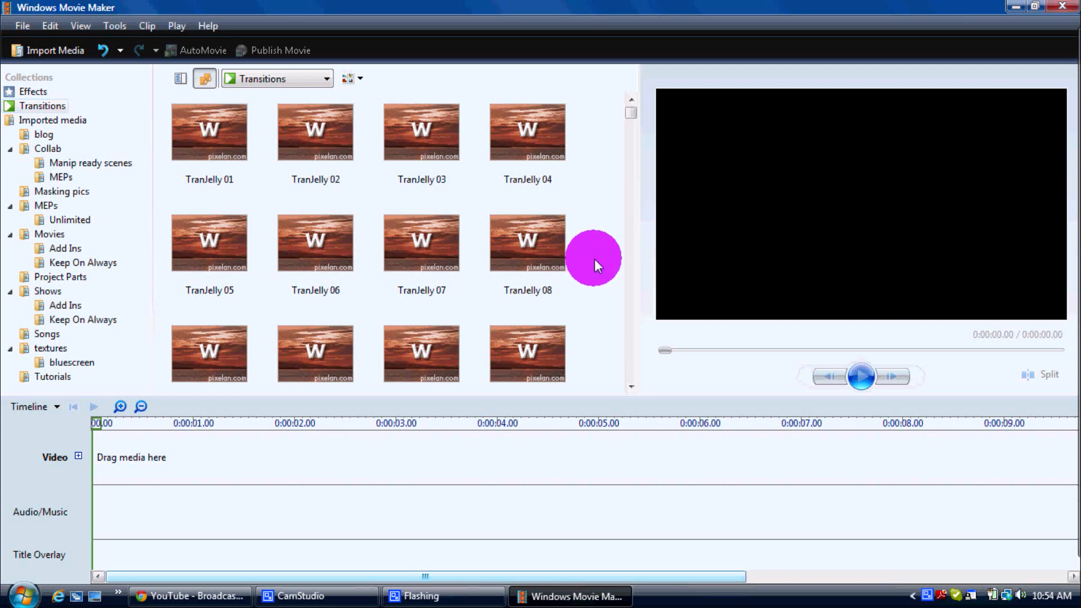
scroll(594, 259, "down", 10)
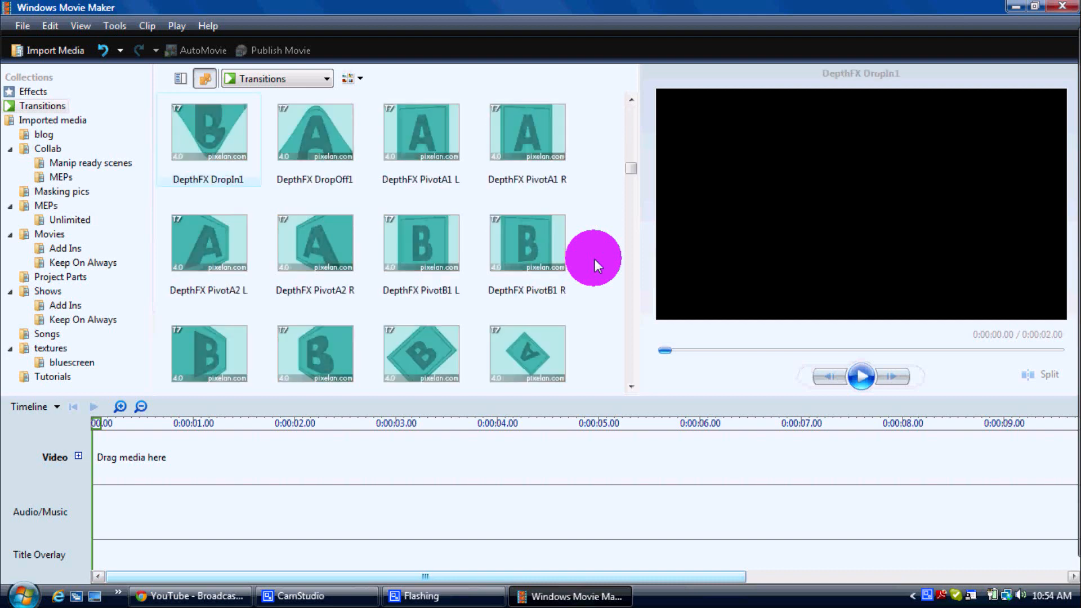
left_click(187, 246)
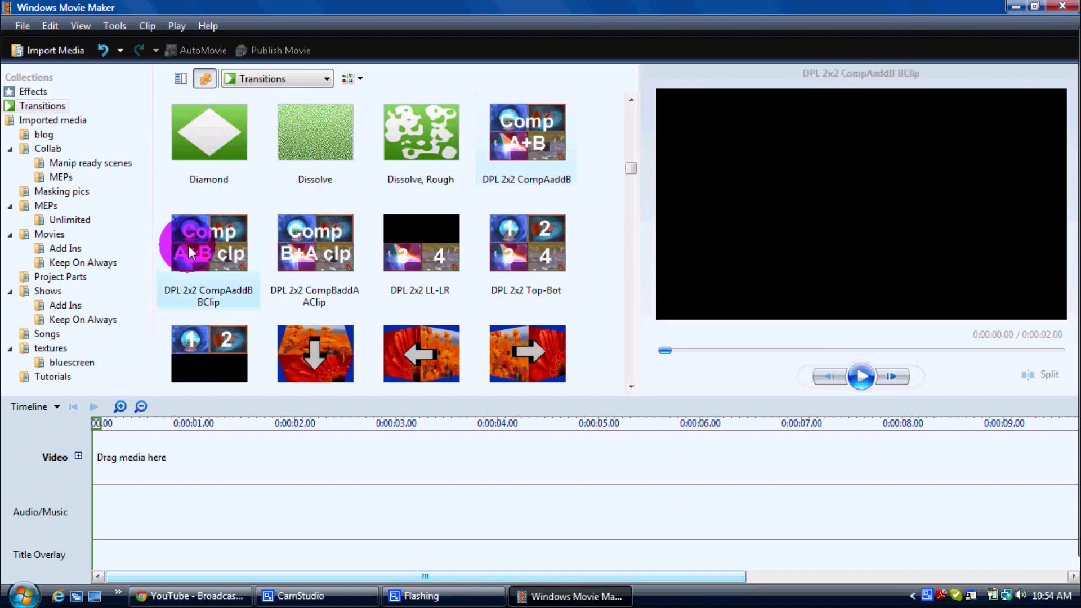
left_click(323, 254)
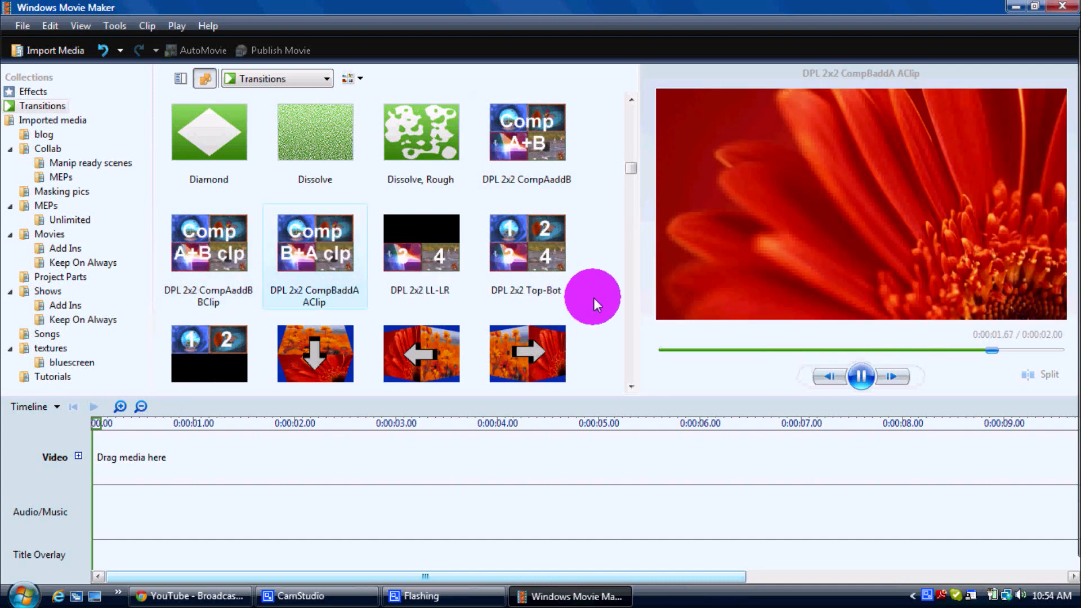
Find the RehanFX Chroma transitions and preview RehanFX Chroma Blue A 0.1 and RehanFX Chroma Green A 0.1.
key("r")
scroll(360, 238, "down", 1)
left_click(305, 105)
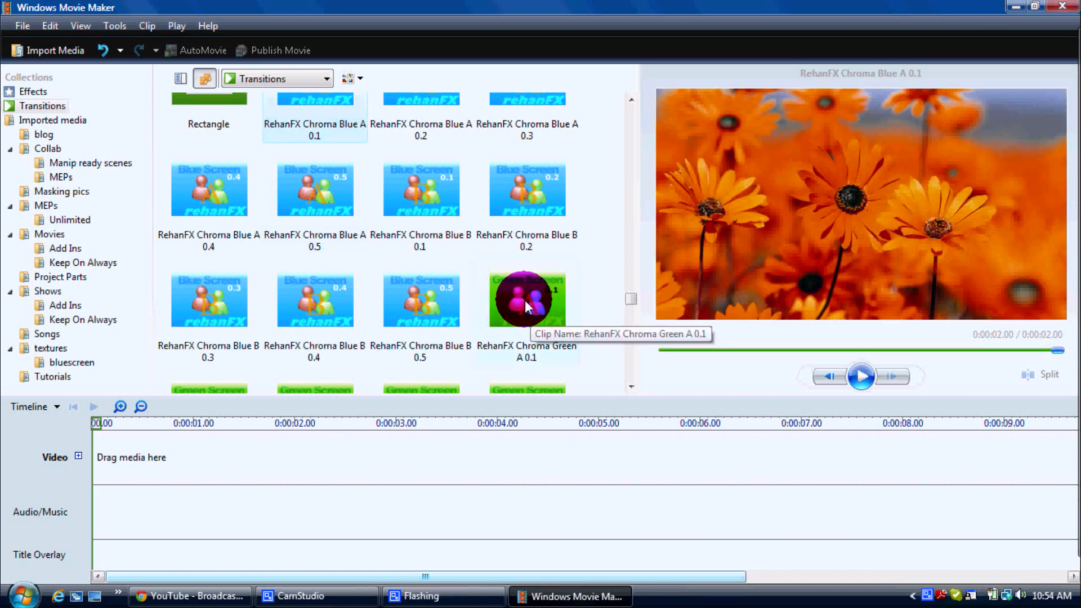
left_click(532, 302)
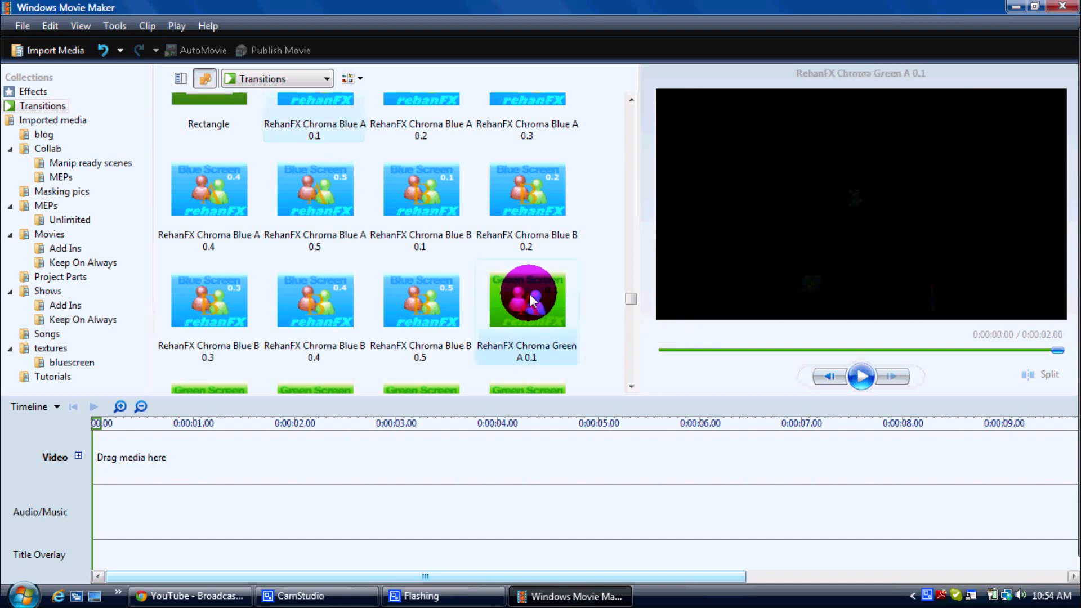
left_click(861, 376)
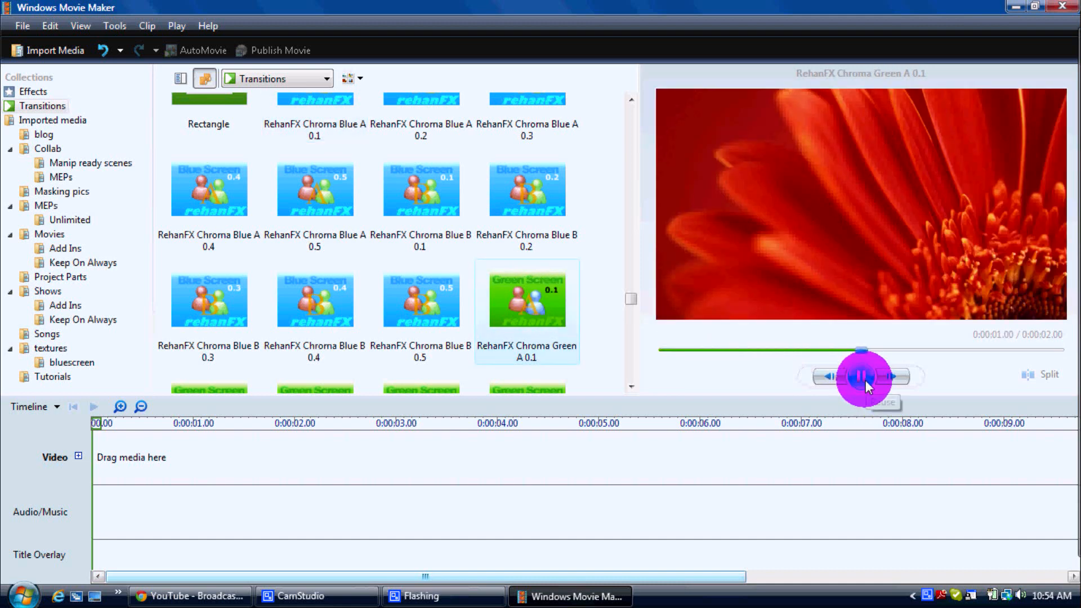
left_click(865, 381)
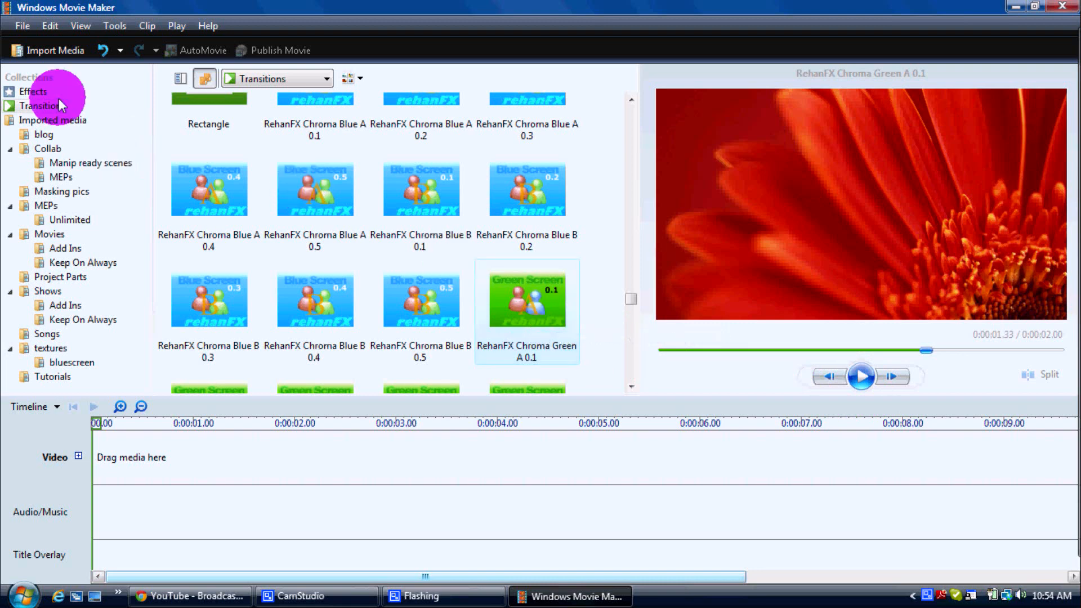
Browse the Effects collection to the Film Look effects and preview "Film Look - Enhance Green".
left_click(42, 91)
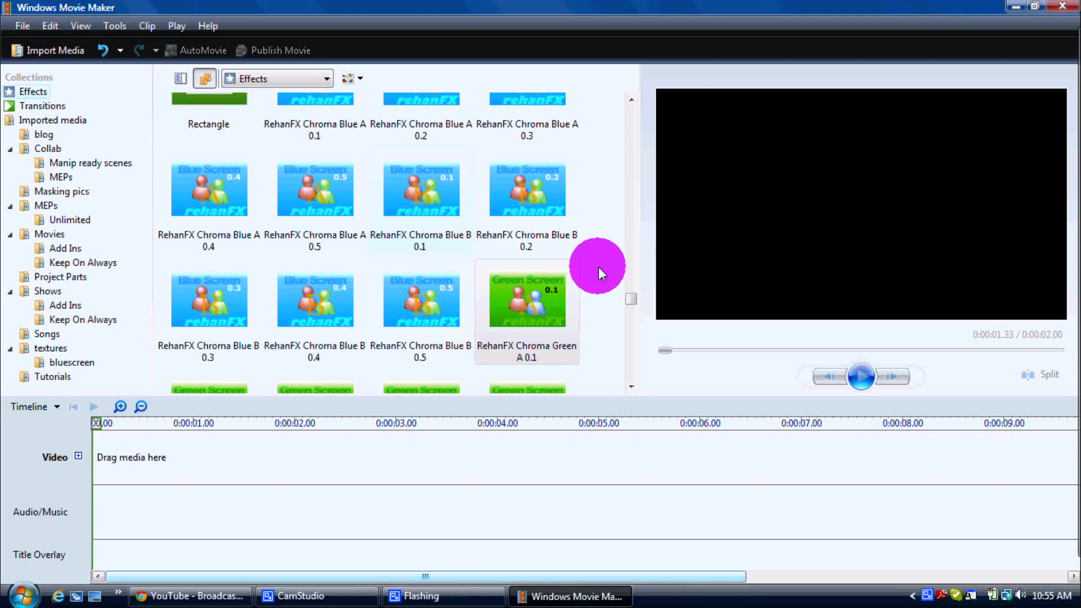
scroll(599, 267, "up", 10)
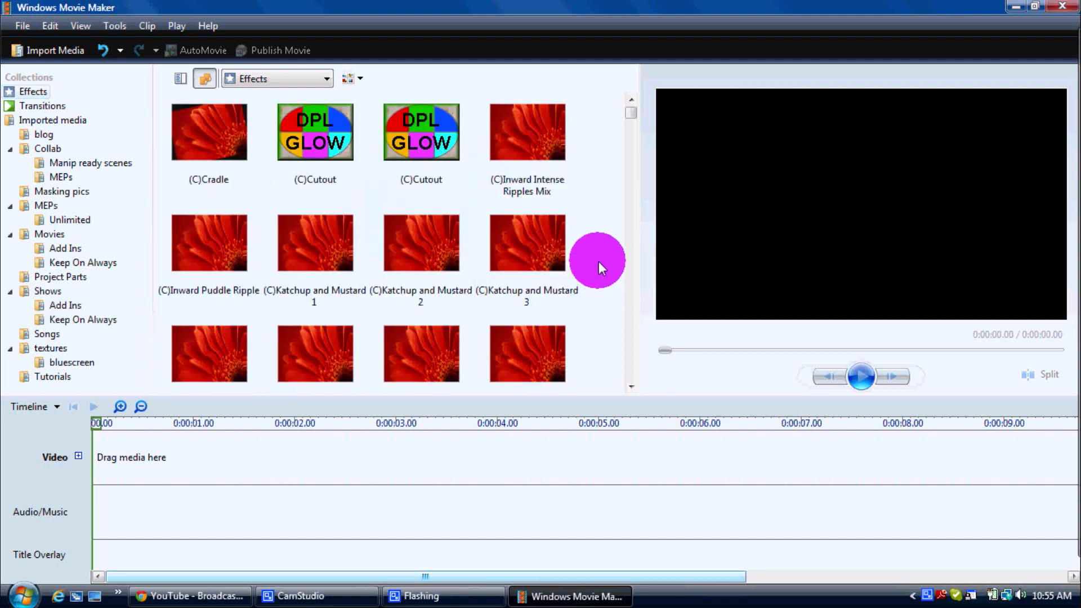
scroll(598, 251, "down", 10)
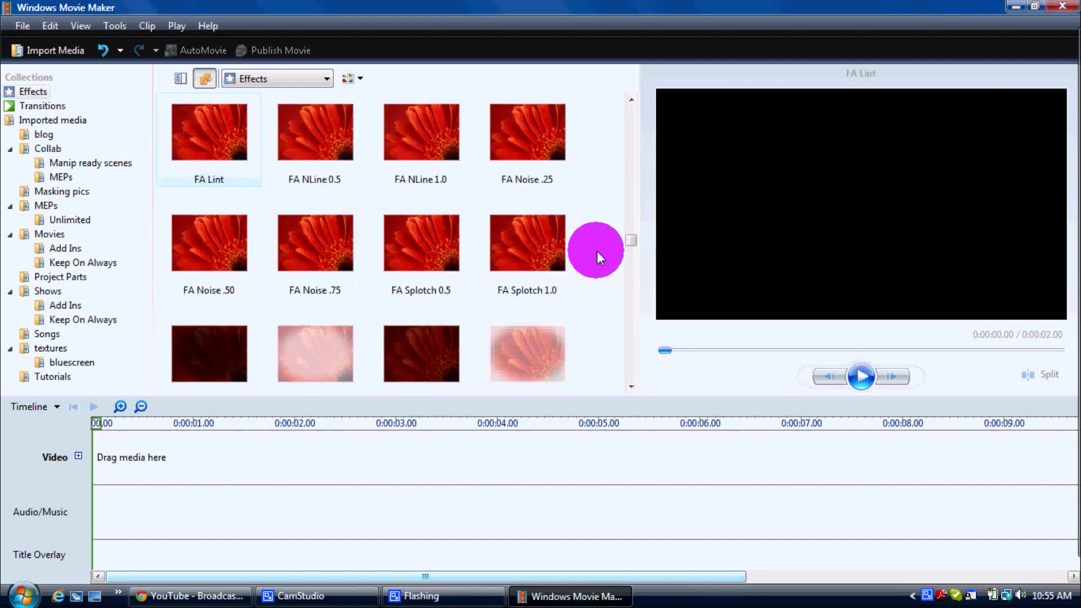
scroll(597, 250, "down", 10)
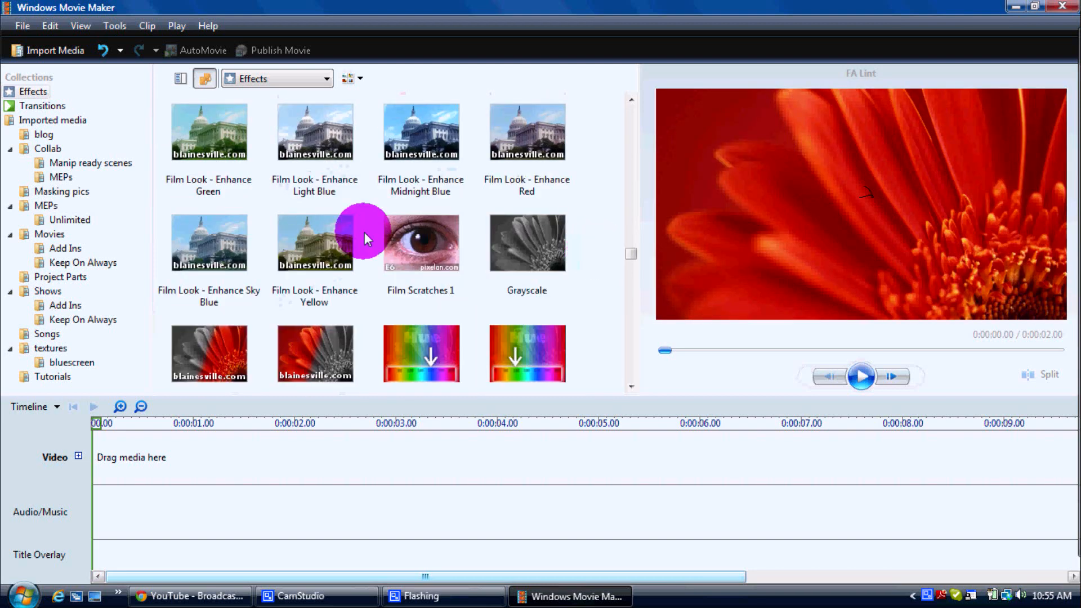
left_click(195, 142)
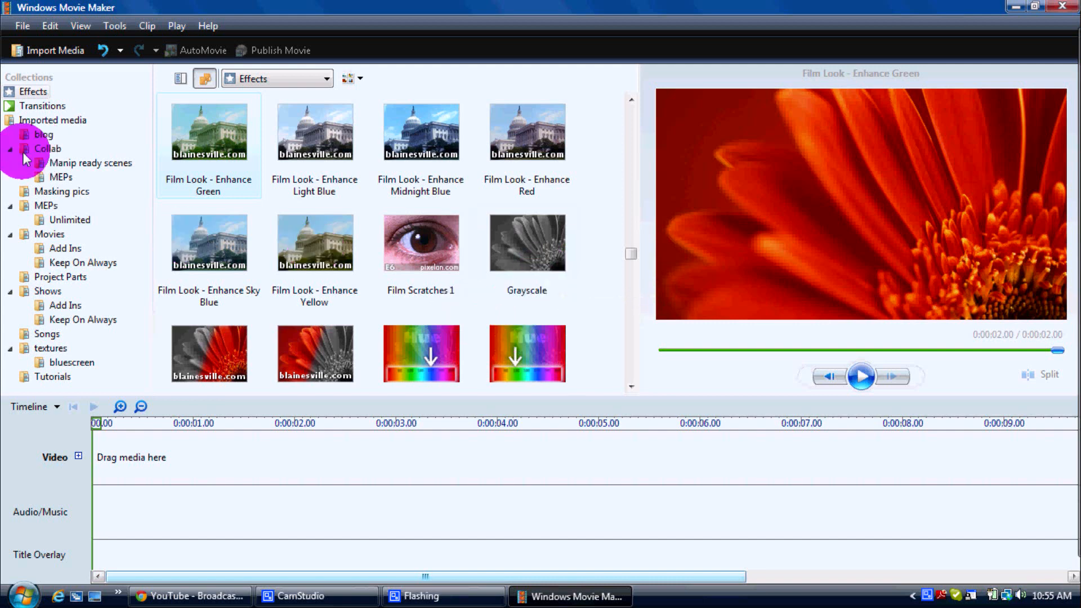
Open the Manip ready scenes collection and preview the albluelean and AlleanstoTia clips.
left_click(79, 163)
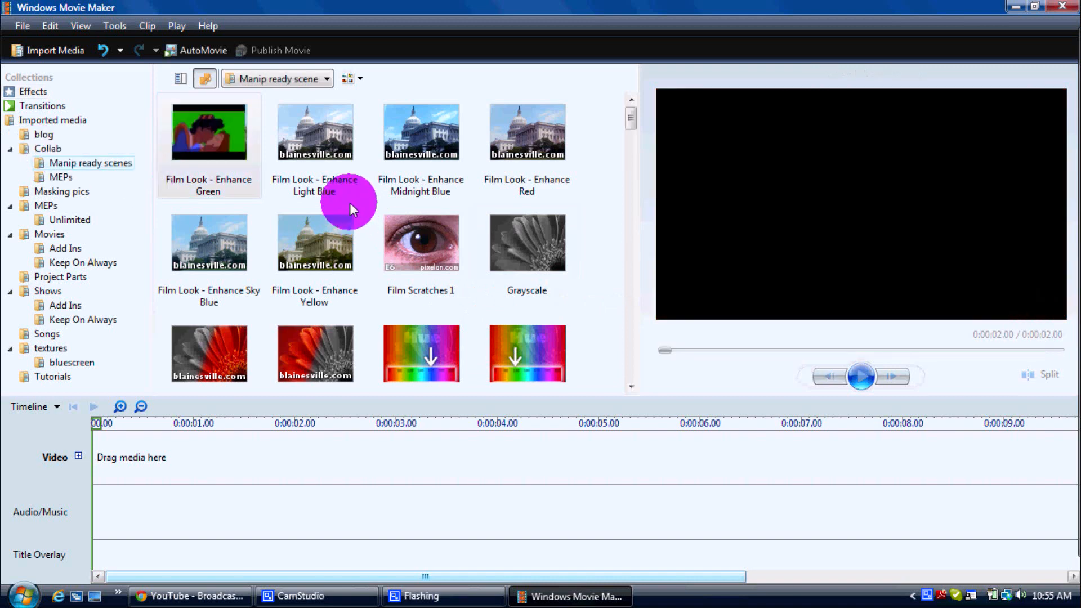
left_click(524, 138)
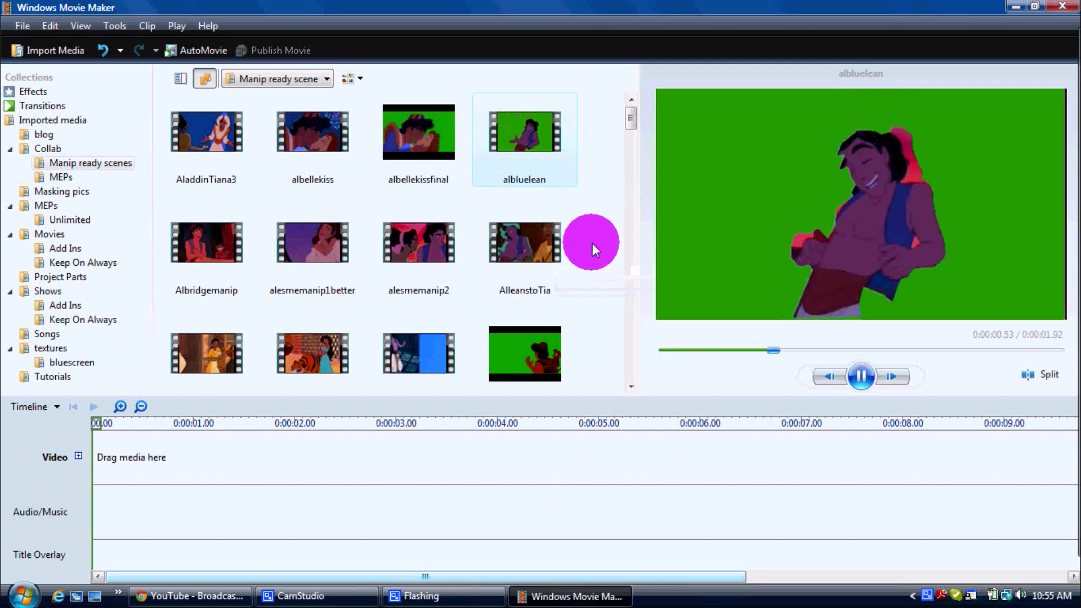
left_click(585, 309)
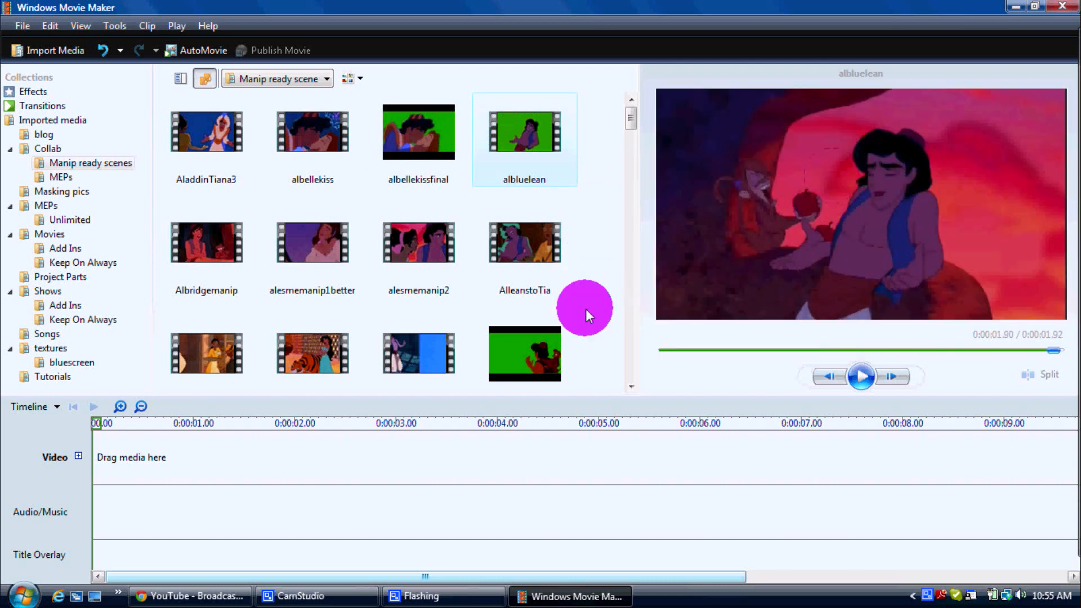
scroll(582, 286, "down", 3)
scroll(570, 268, "up", 3)
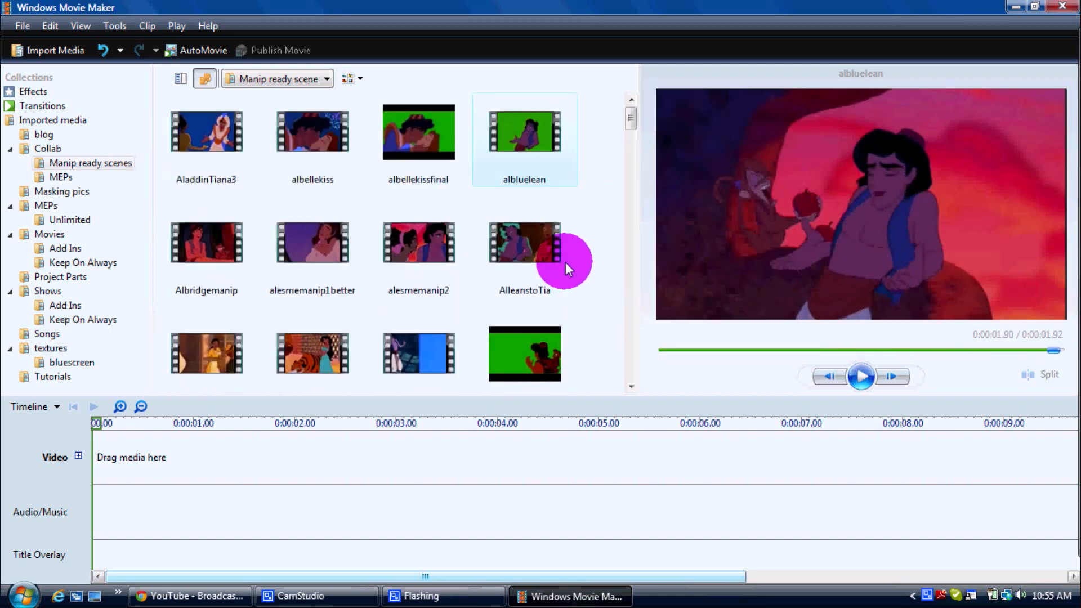
double_click(545, 240)
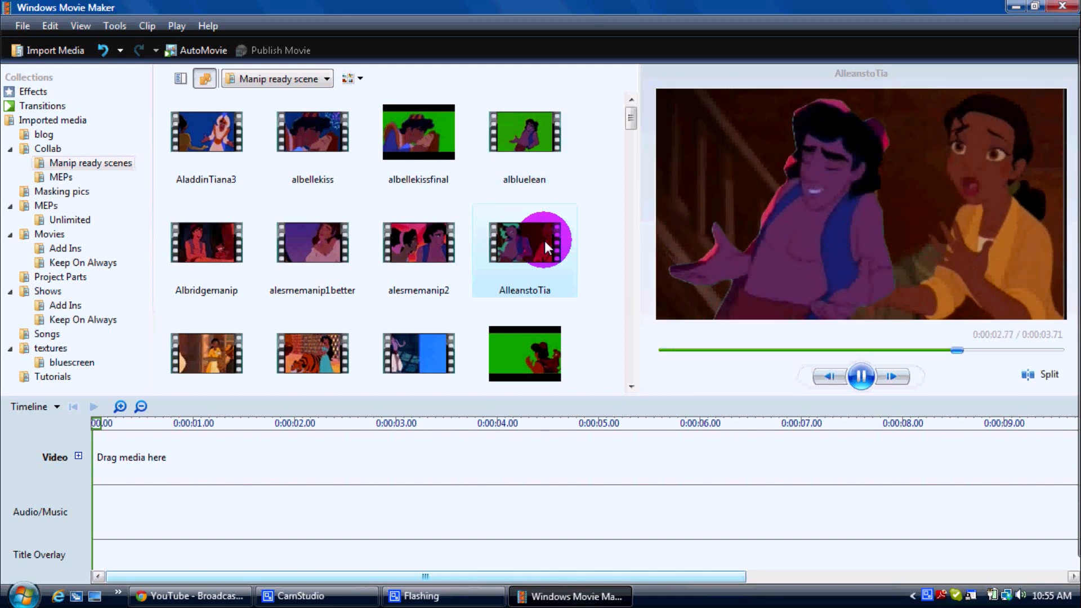
double_click(535, 247)
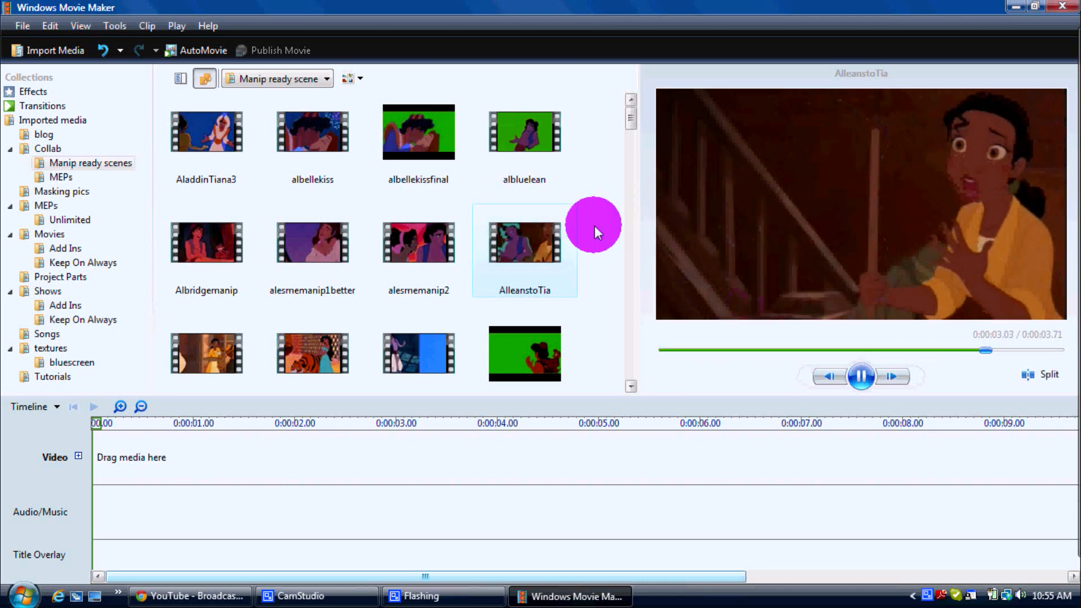
Find the Aladdin and Tiana manips in the collection and preview altiamanips1 and AlTiamanip5nonglitch.
scroll(591, 231, "down", 3)
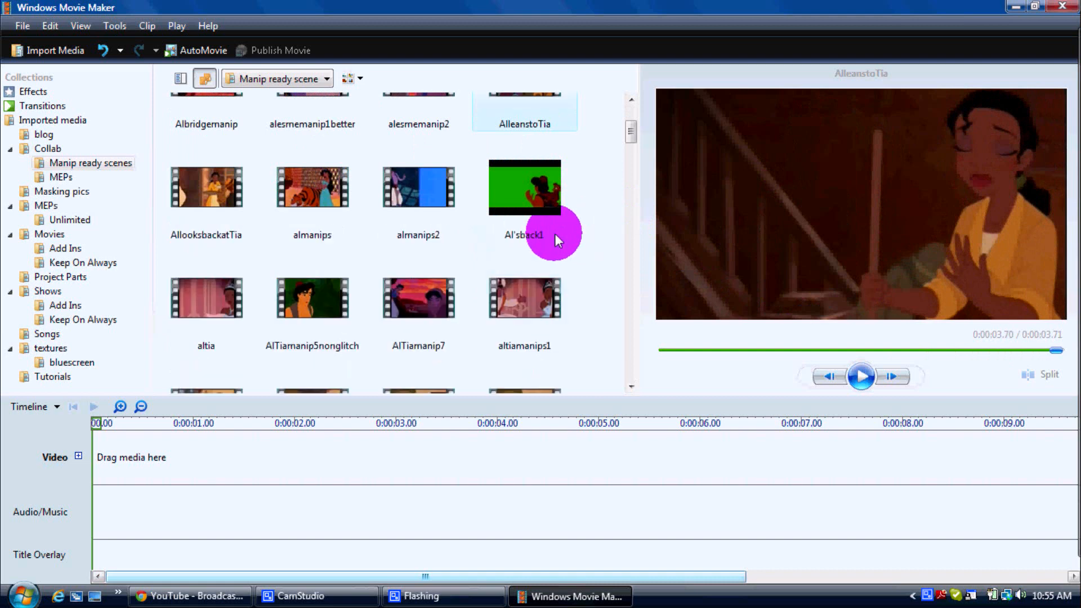
scroll(334, 256, "down", 3)
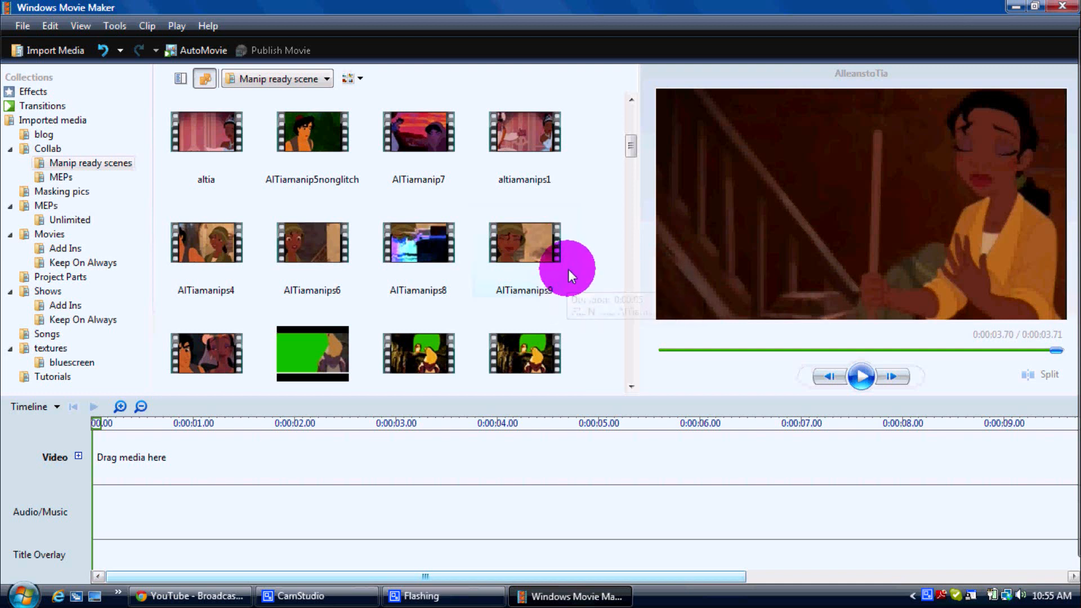
scroll(568, 269, "up", 3)
double_click(513, 287)
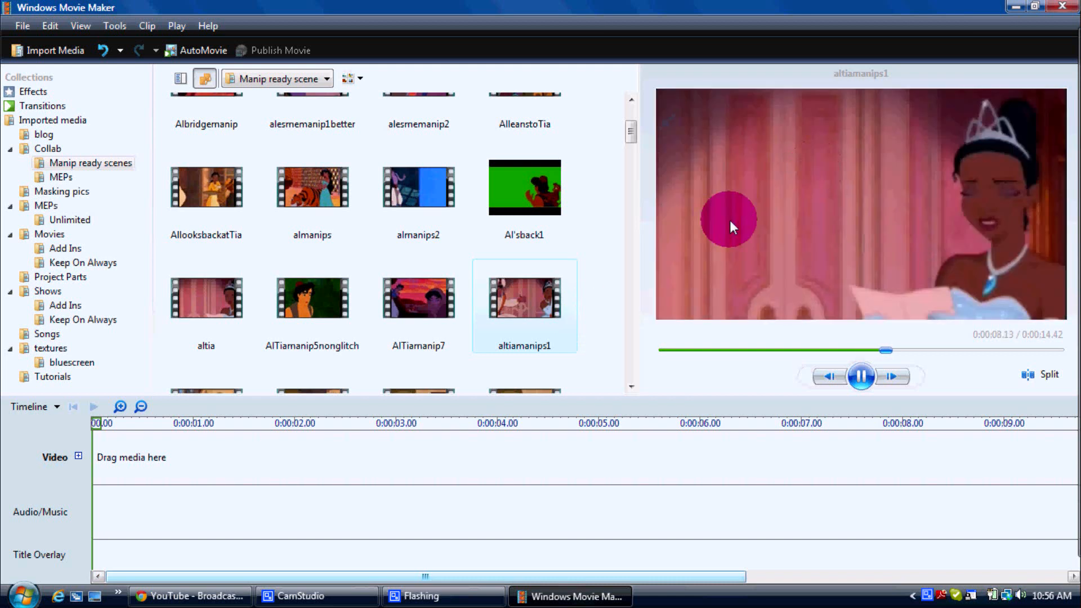
left_click(604, 313)
left_click(604, 313)
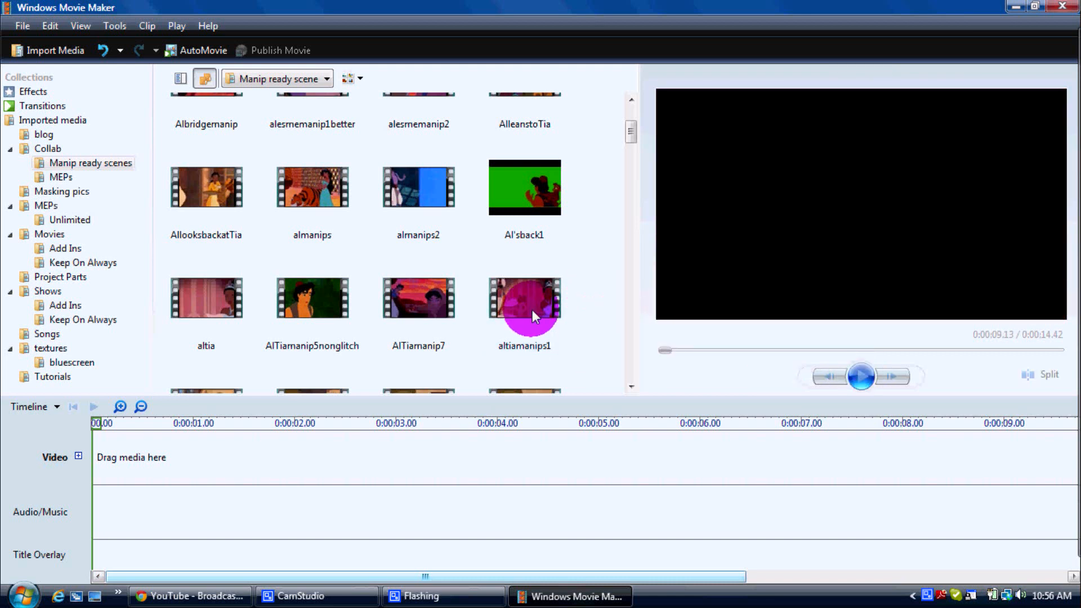
left_click(344, 301)
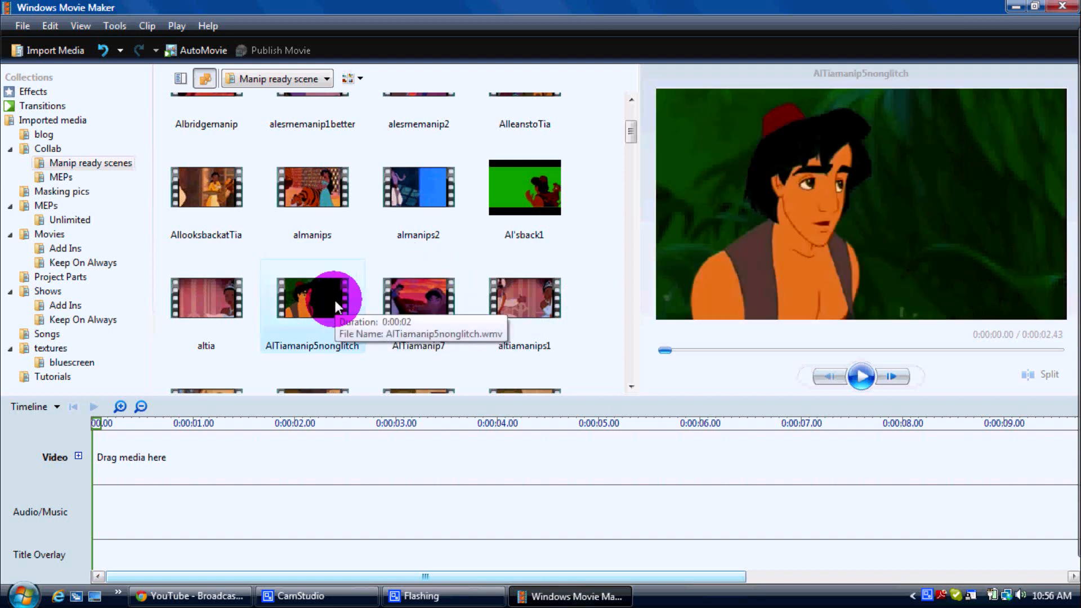
left_click(867, 377)
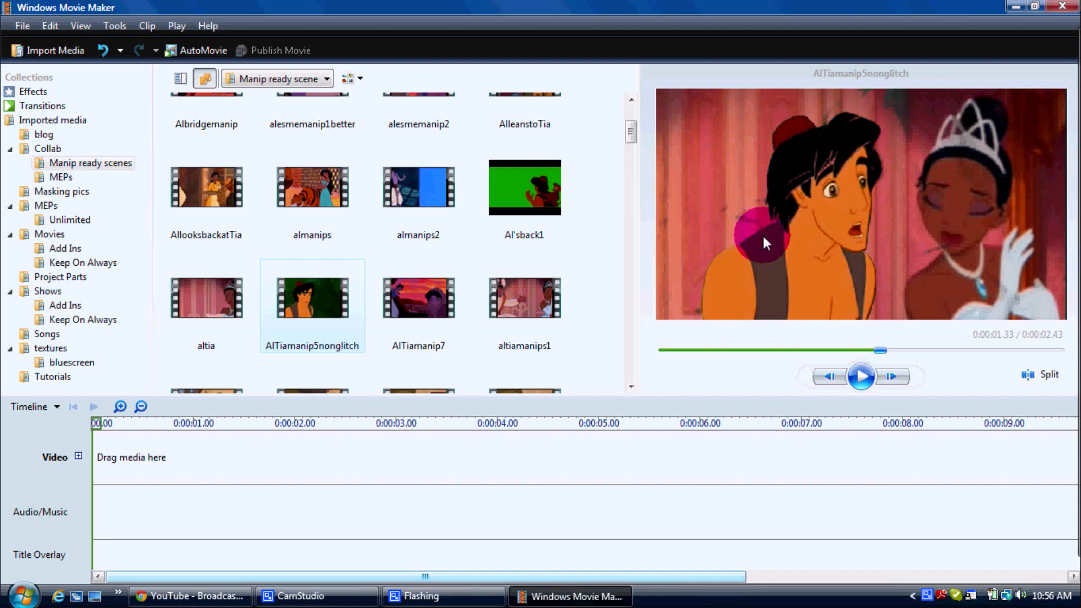
left_click(583, 257)
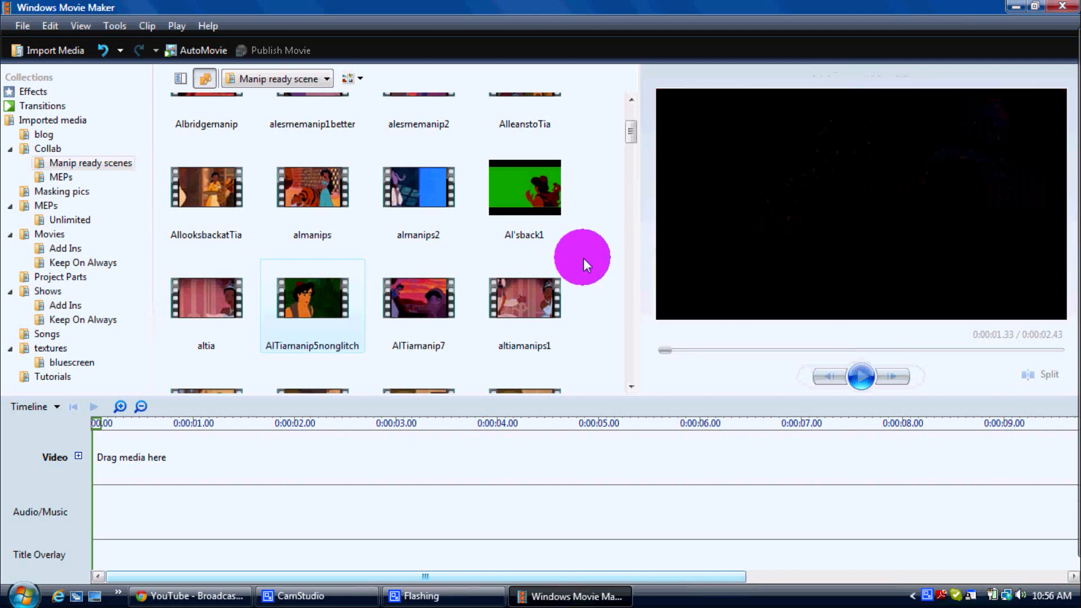
Browse to the Aurora green-screen scenes and preview the Auroraheadtiltgreen clip.
scroll(584, 257, "down", 3)
scroll(583, 257, "down", 2)
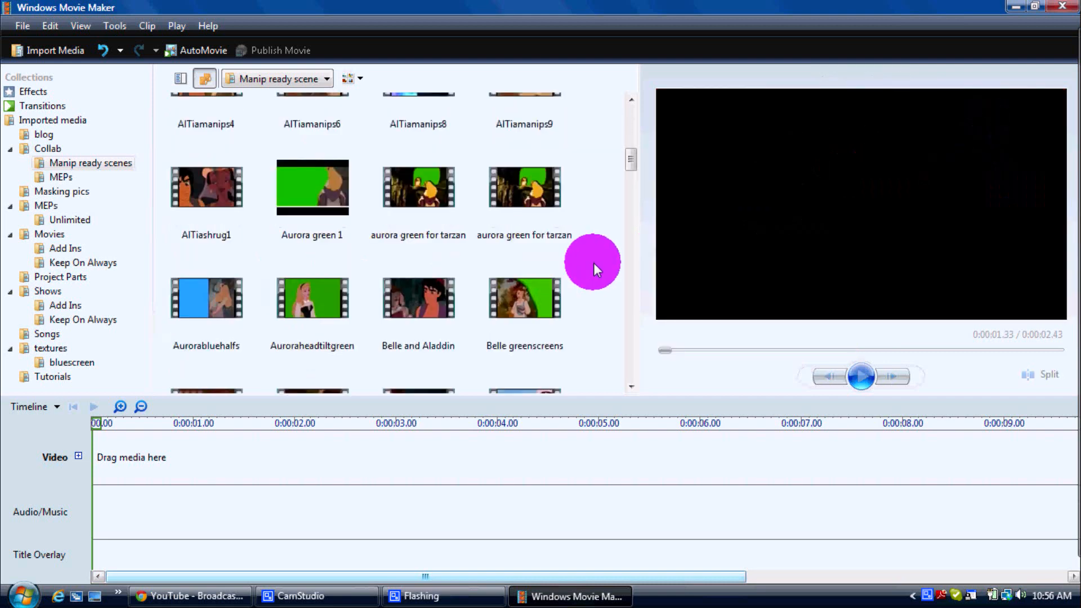
left_click(330, 296)
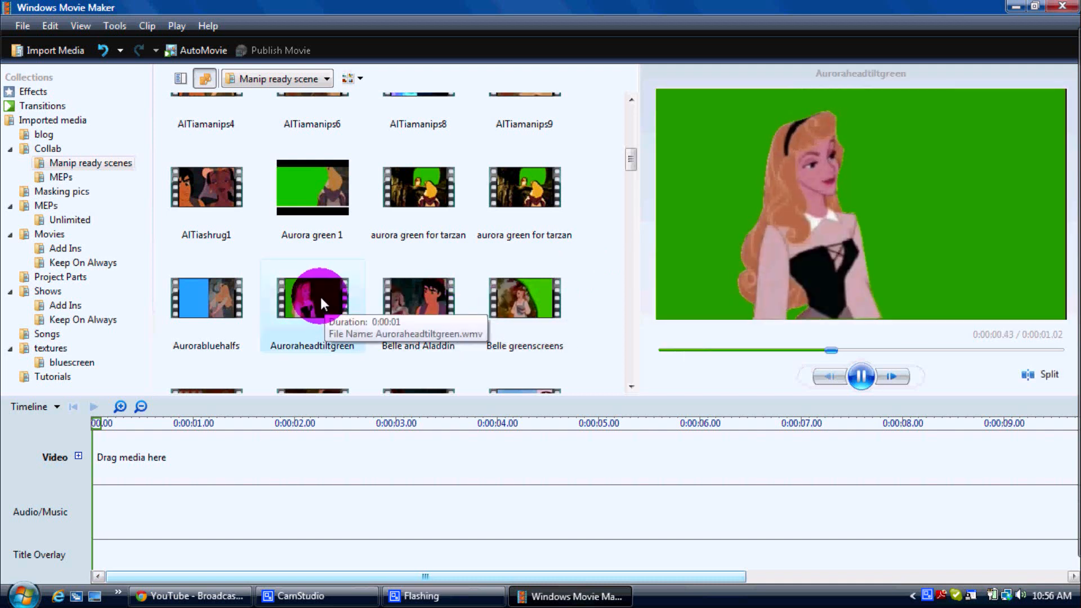
left_click(861, 376)
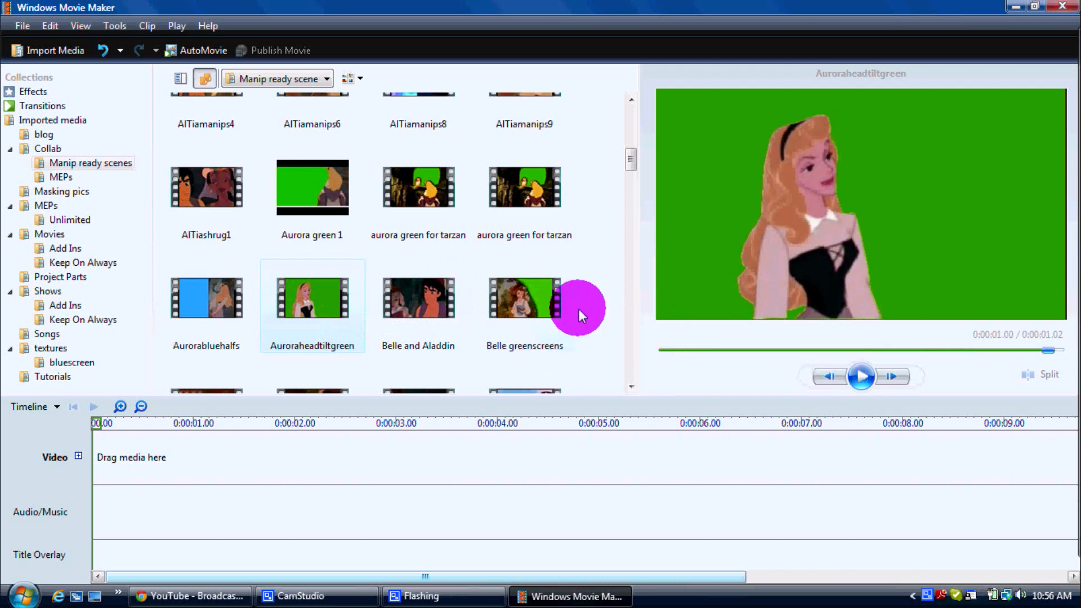
left_click(593, 284)
Preview the belleal3 clip, pause it partway, and return playback to its first frame.
scroll(593, 285, "down", 3)
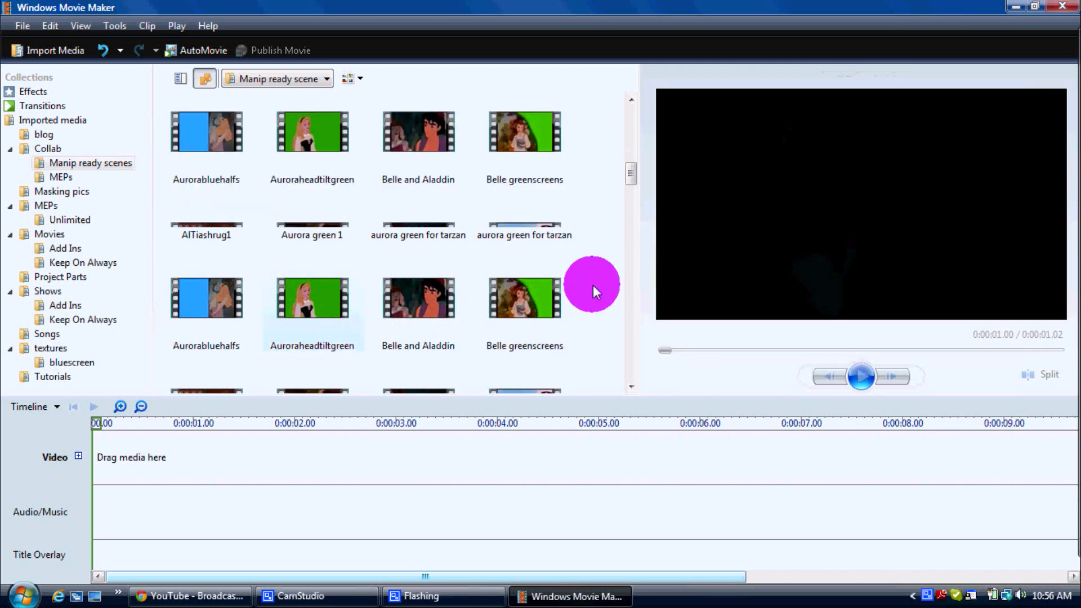
double_click(525, 251)
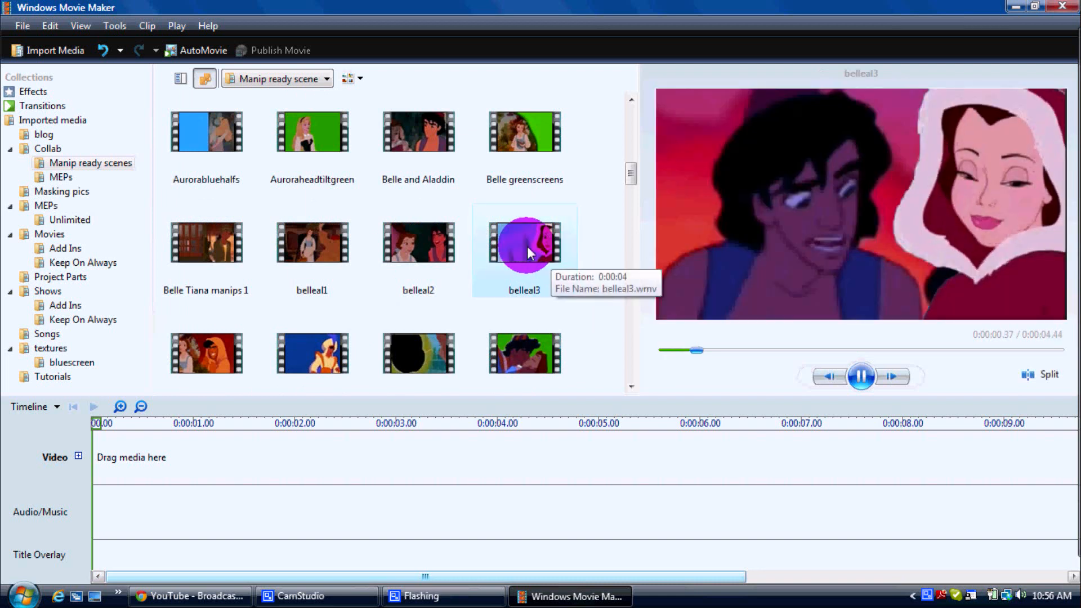
left_click(555, 237)
left_click(862, 376)
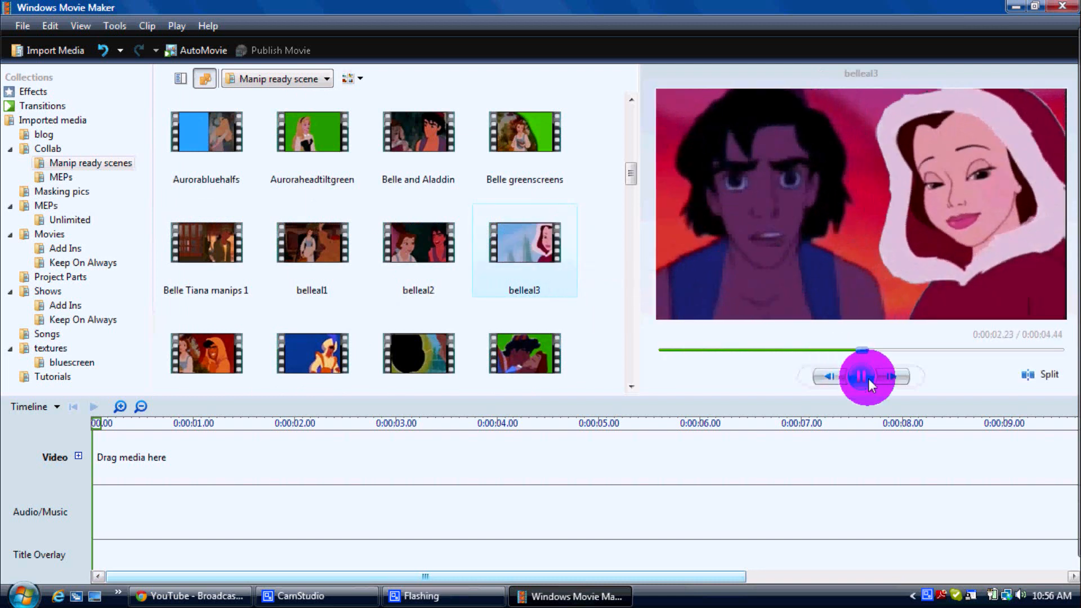
left_click(670, 350)
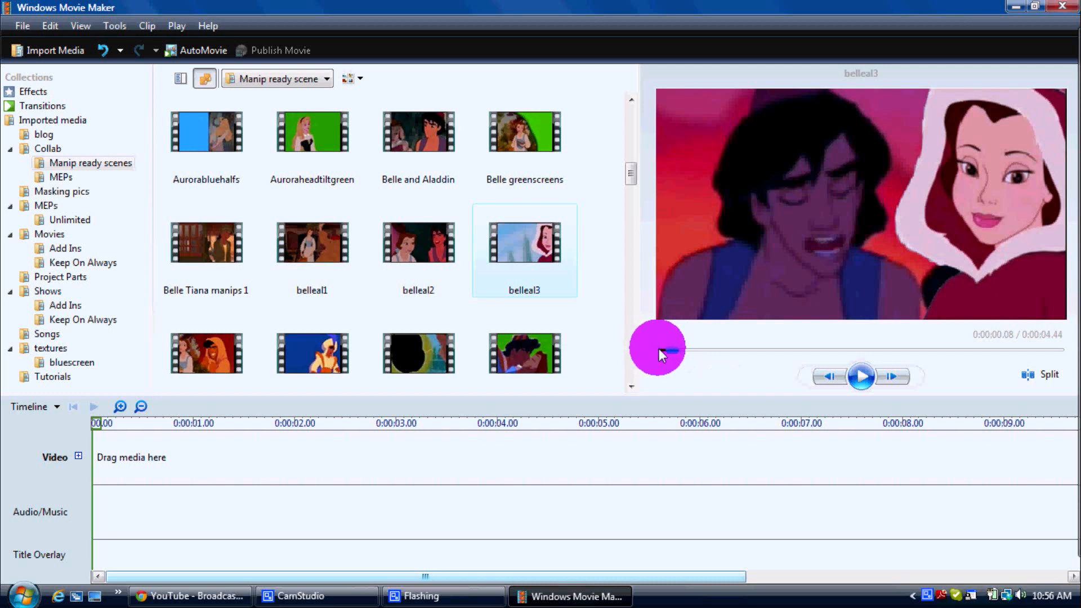
left_click(659, 350)
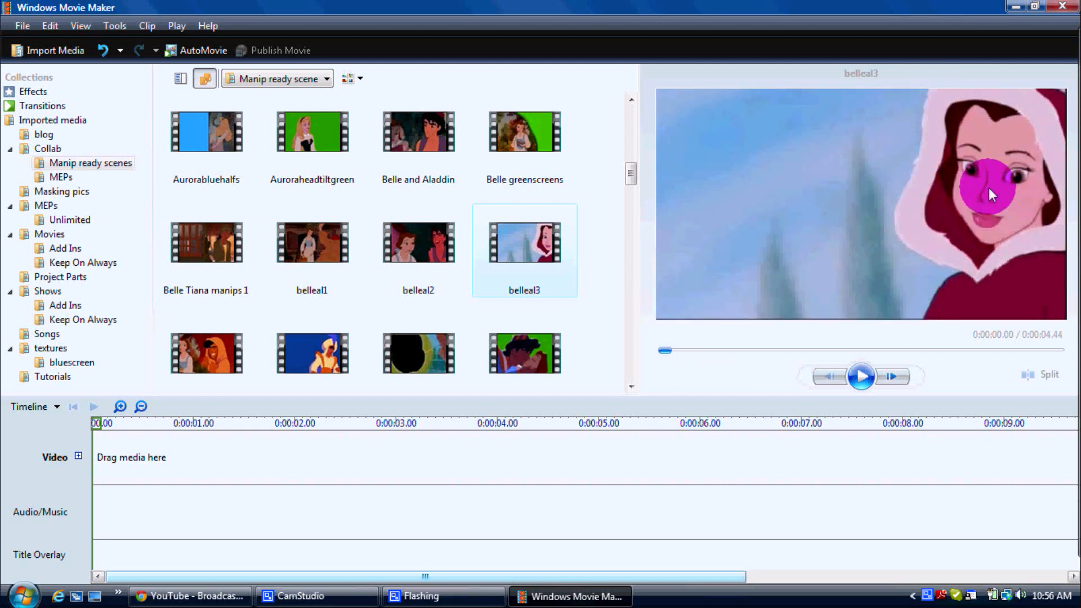
Browse further through the manip-ready scenes, previewing the BelleHerc1 clip and the Charlotteback1 picture.
scroll(607, 255, "down", 3)
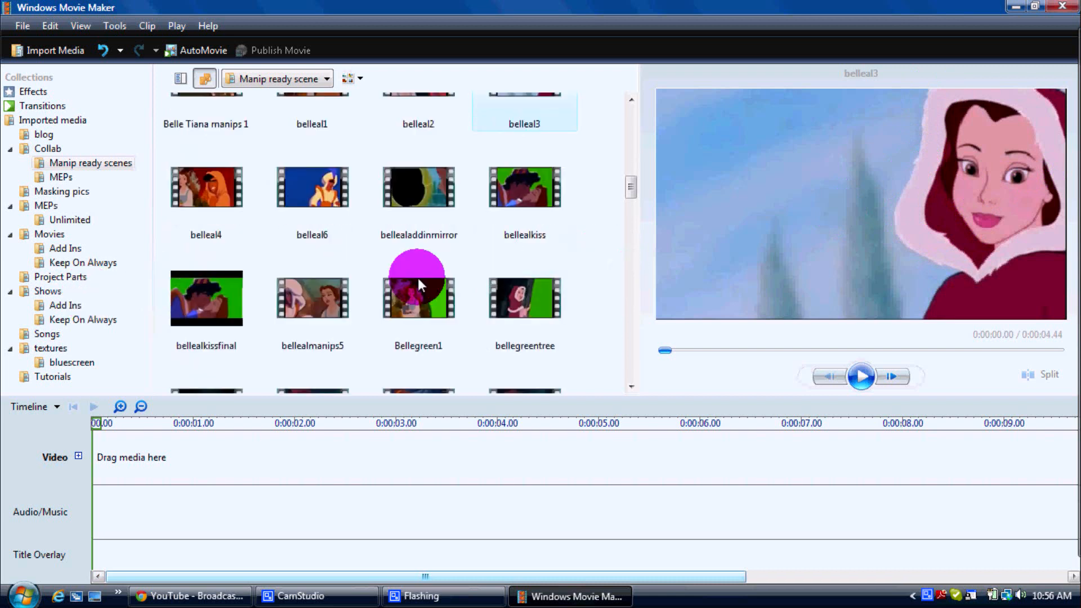
scroll(420, 273, "down", 2)
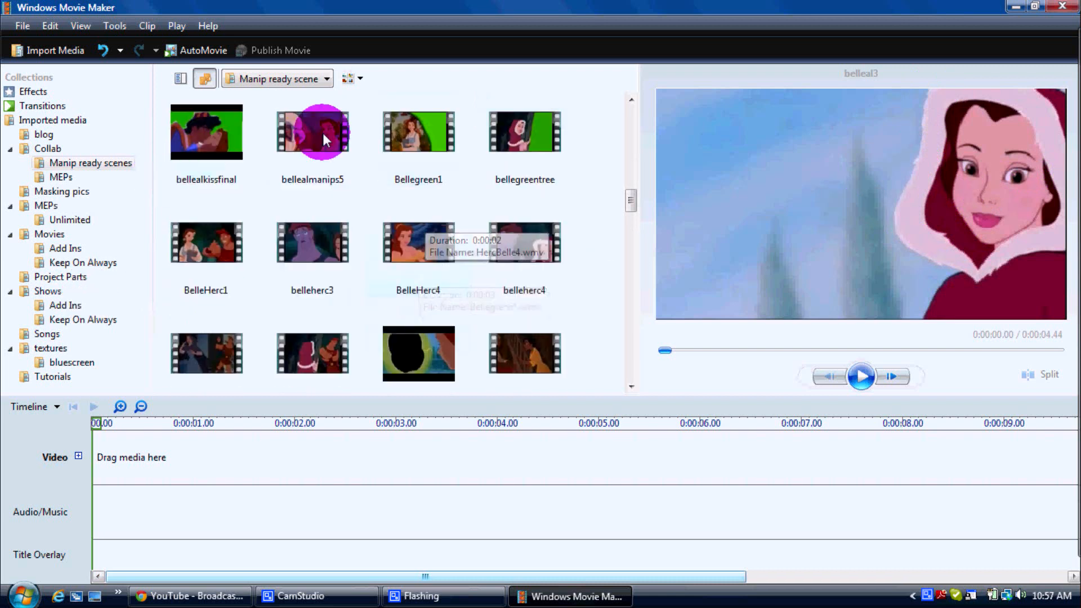
double_click(220, 236)
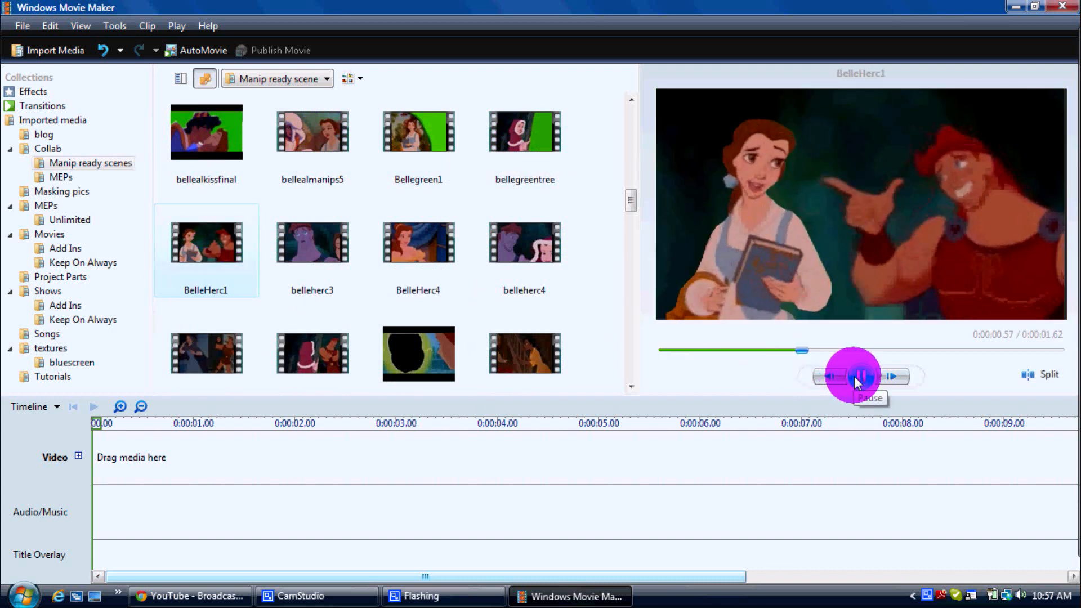
scroll(477, 287, "down", 2)
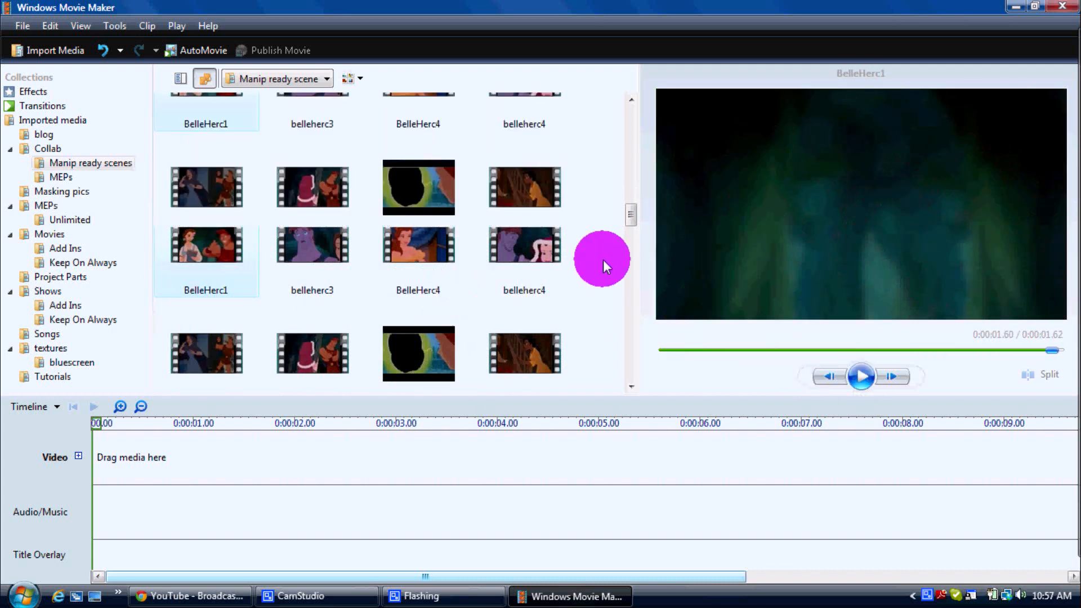
scroll(574, 274, "down", 2)
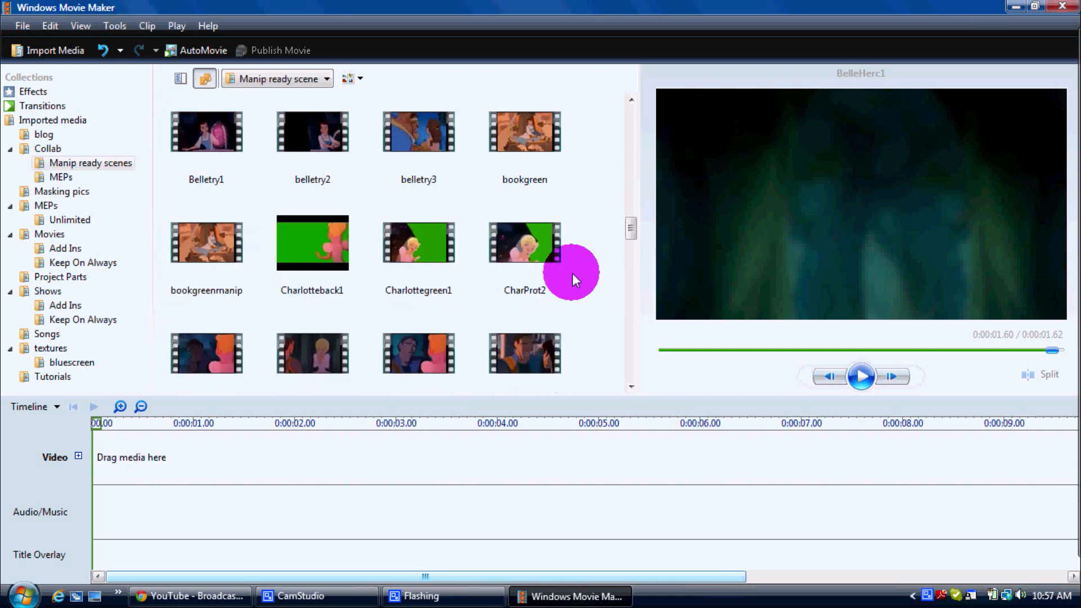
scroll(574, 275, "down", 2)
scroll(574, 275, "up", 3)
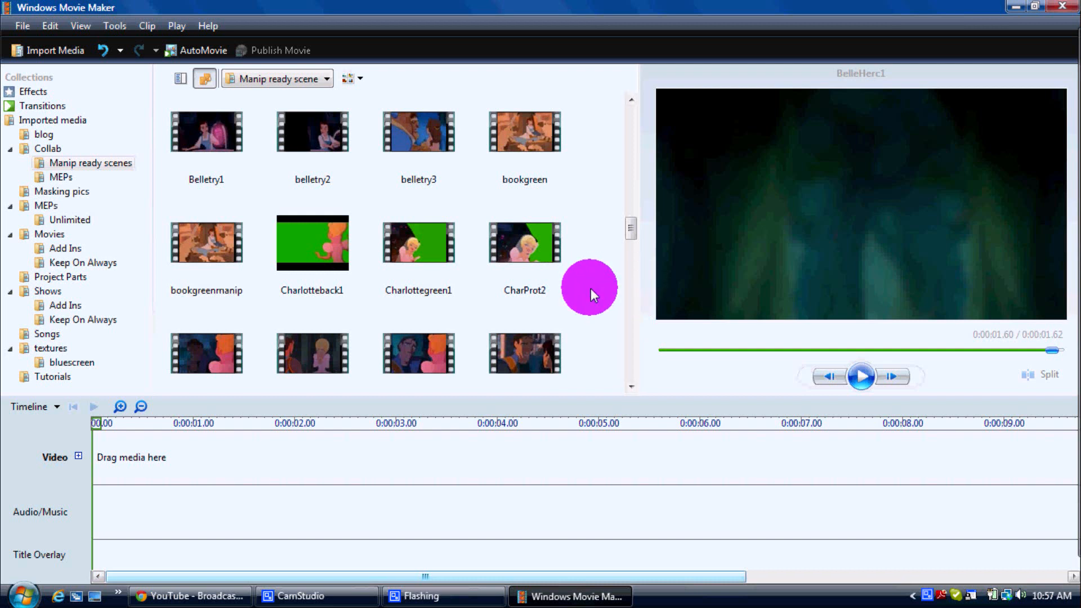
left_click(313, 252)
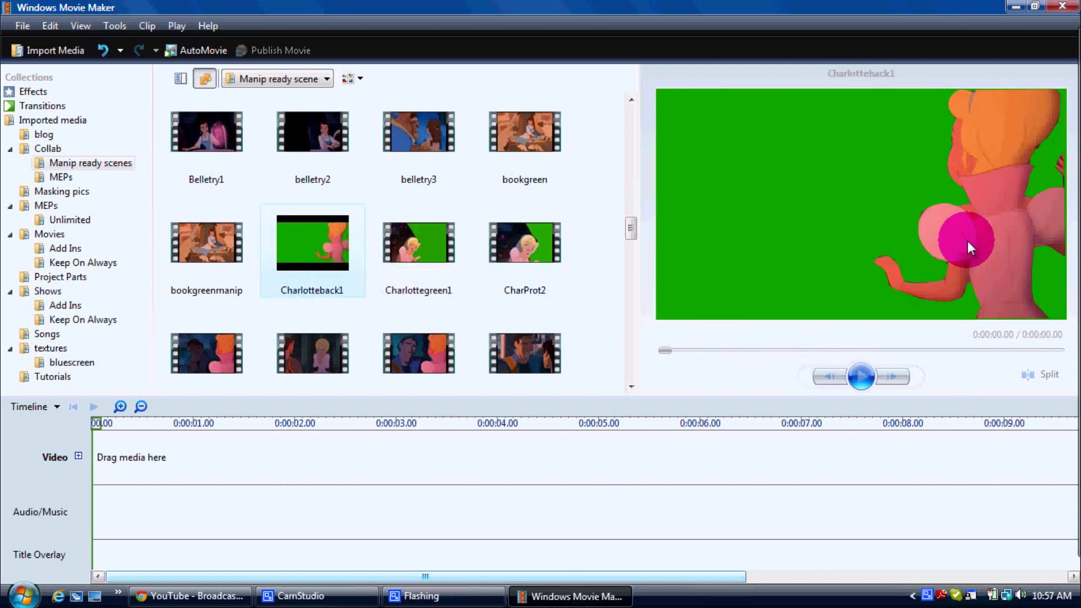
Preview the CharProt5 clip and replay its middle section from about 2 seconds to examine the Charlotte overlay.
scroll(563, 315, "down", 3)
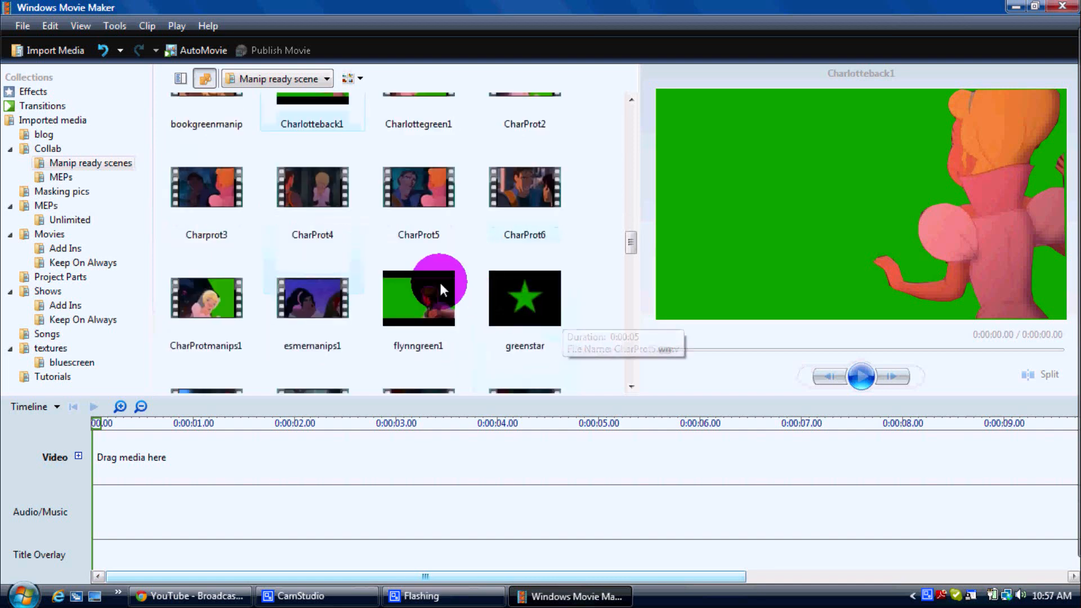
double_click(419, 208)
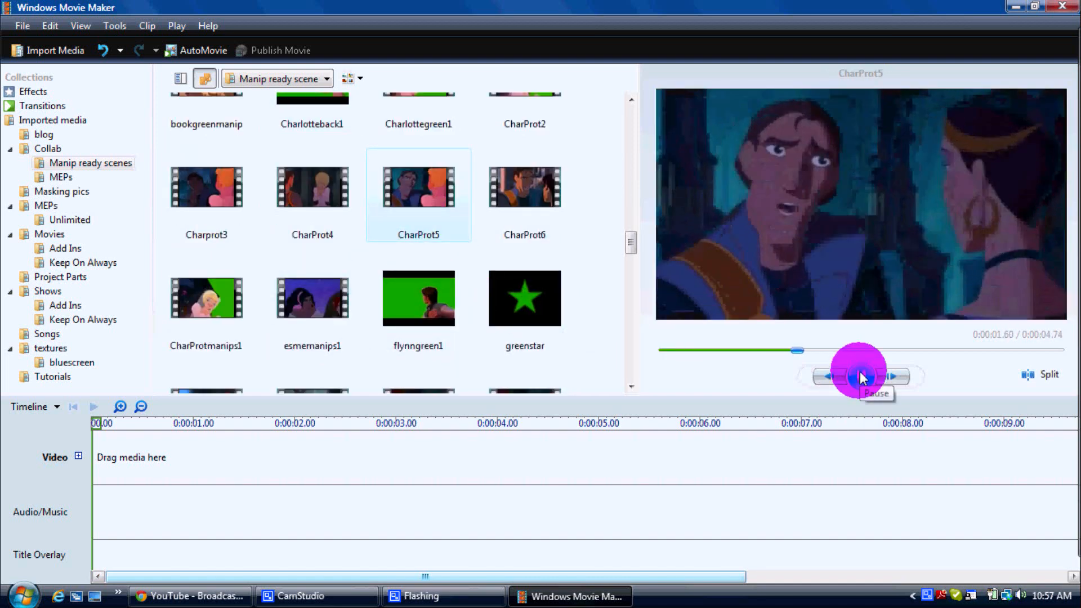
left_click(863, 378)
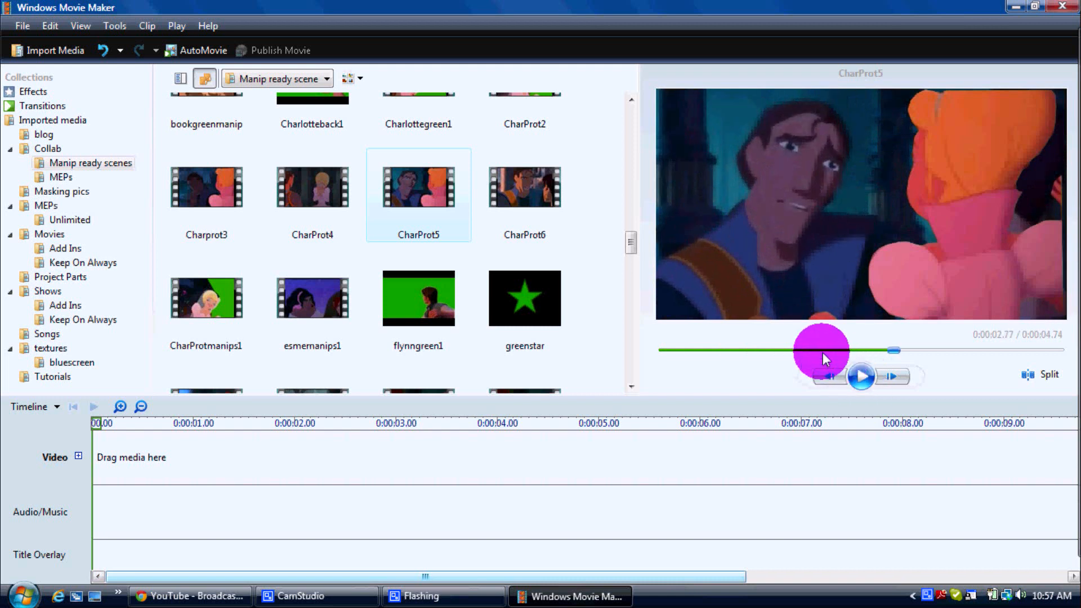
left_click(823, 351)
left_click(856, 375)
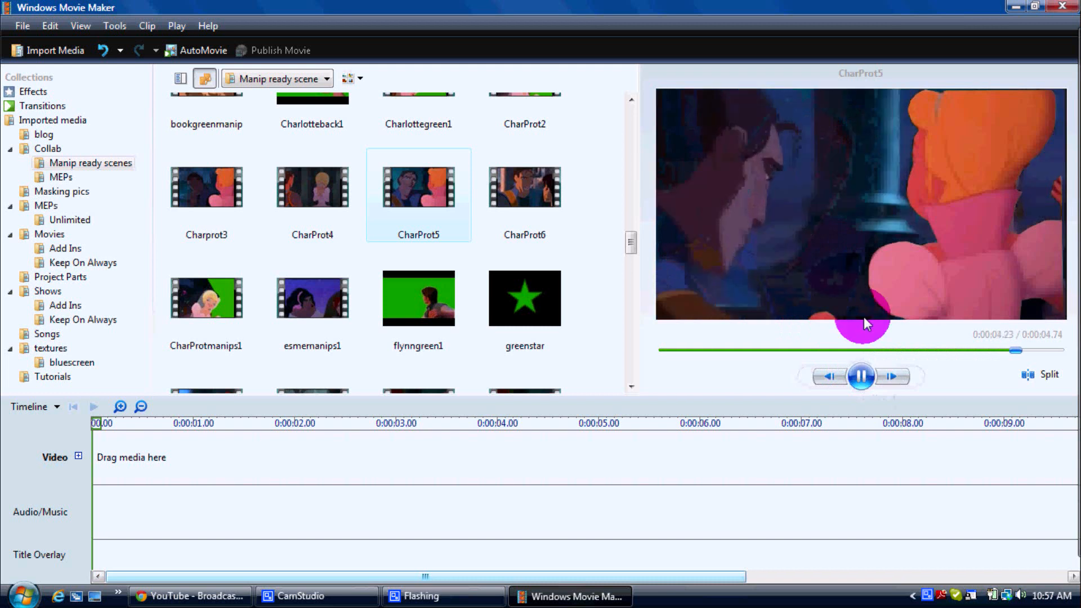
left_click(833, 349)
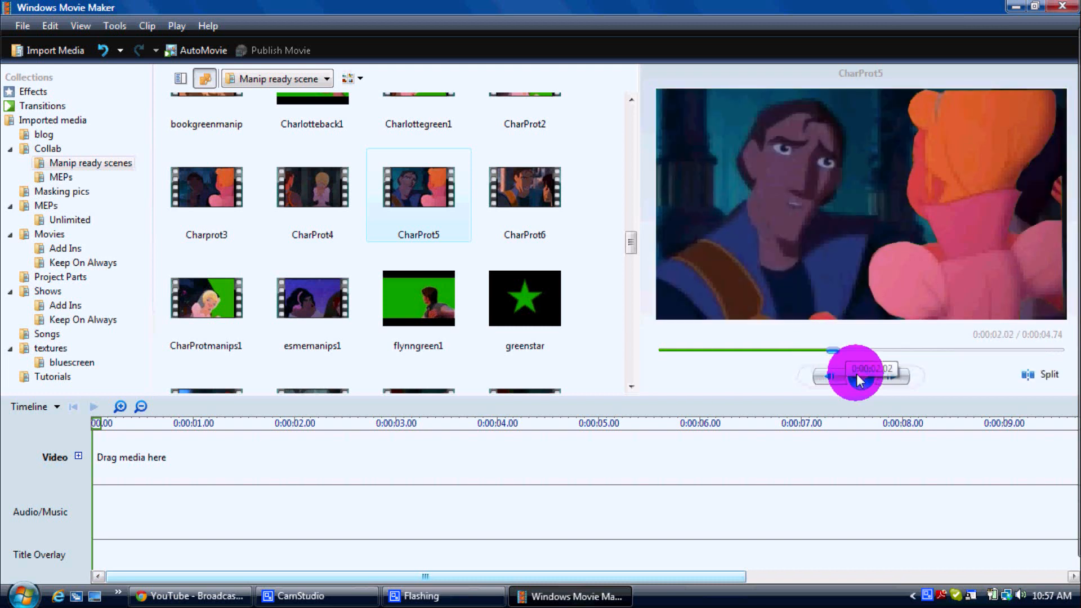
left_click(864, 375)
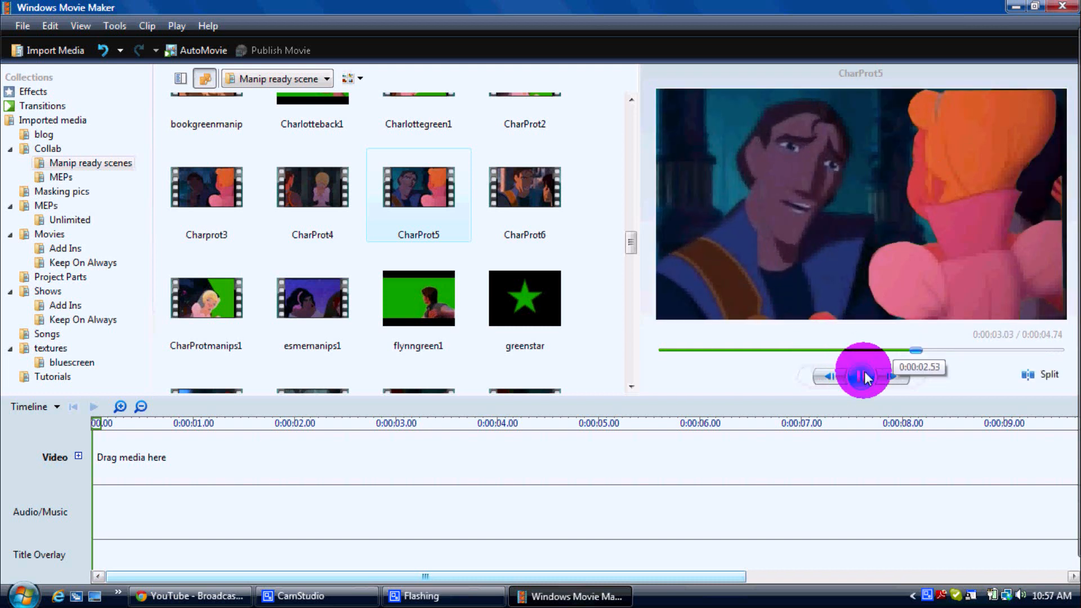
left_click(862, 374)
left_click(587, 269)
scroll(587, 269, "up", 3)
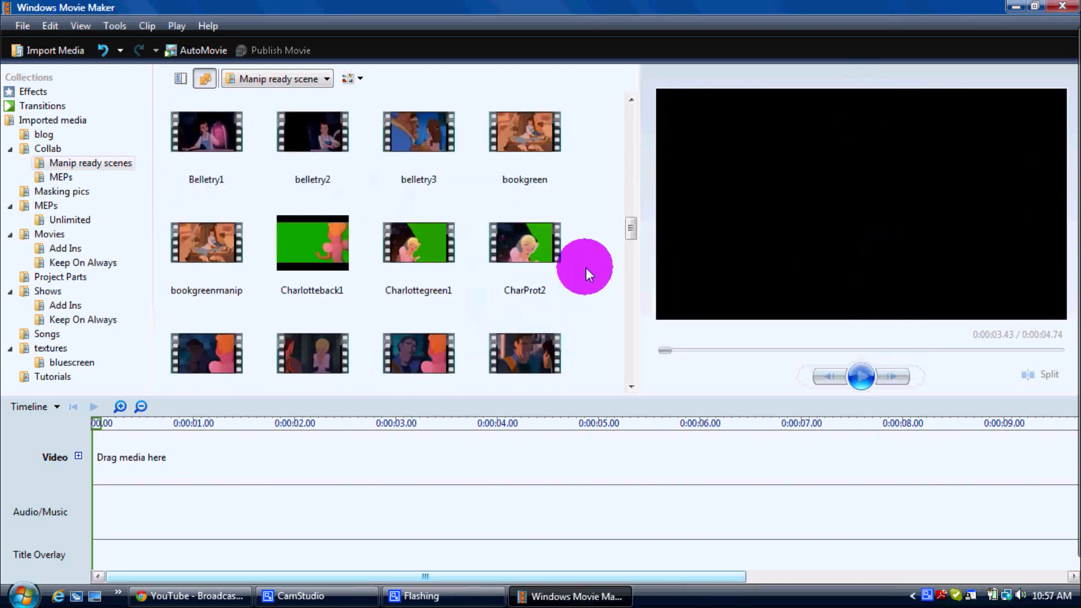
Preview the Charlotteback1 picture and the Charprot3 clip, and clear the selection.
left_click(294, 255)
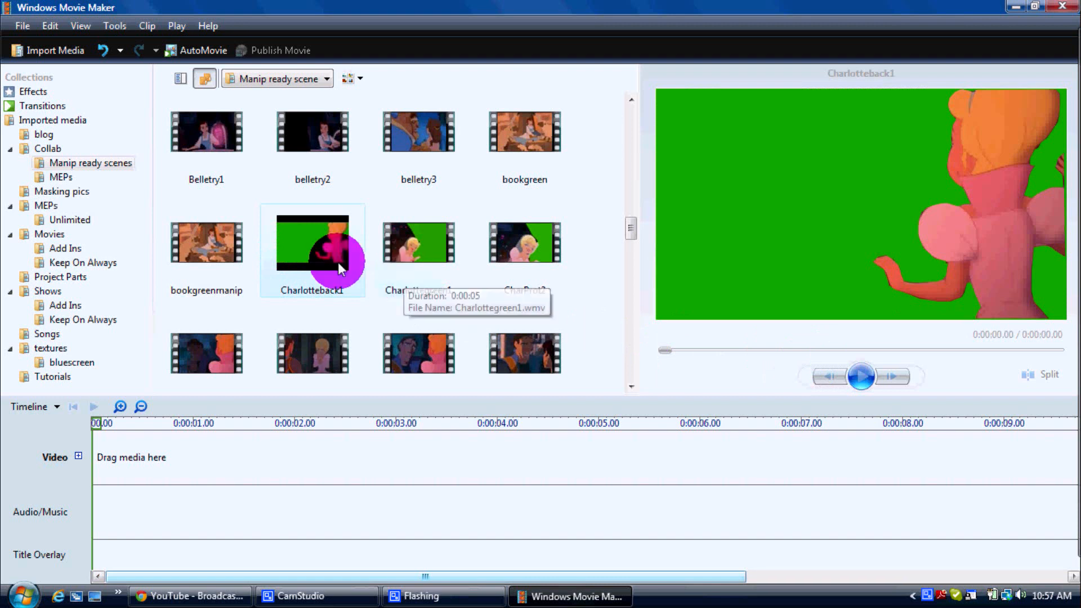
scroll(318, 259, "down", 3)
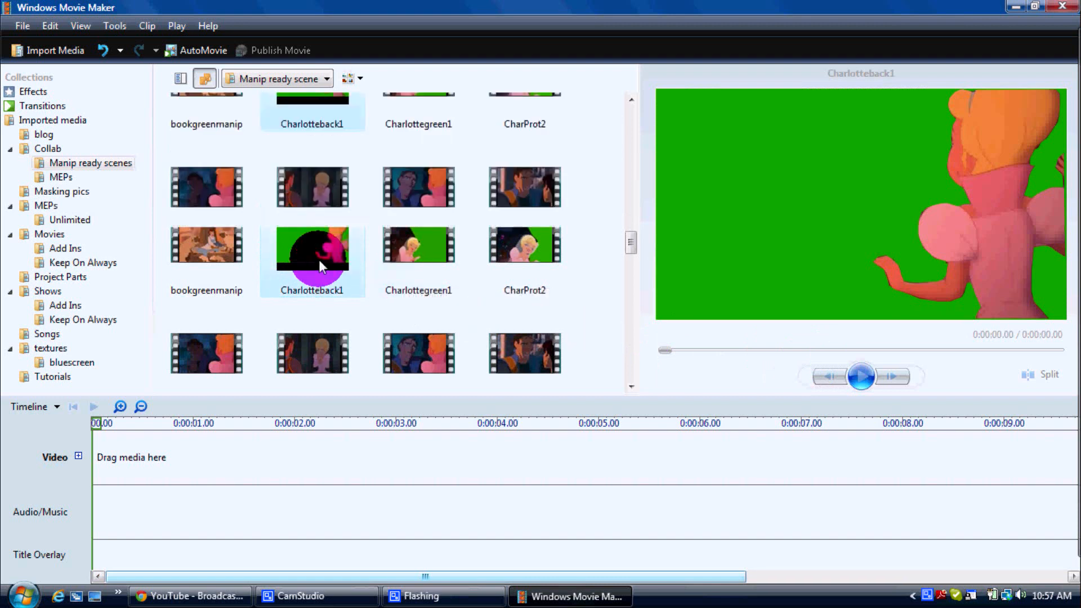
left_click(230, 195)
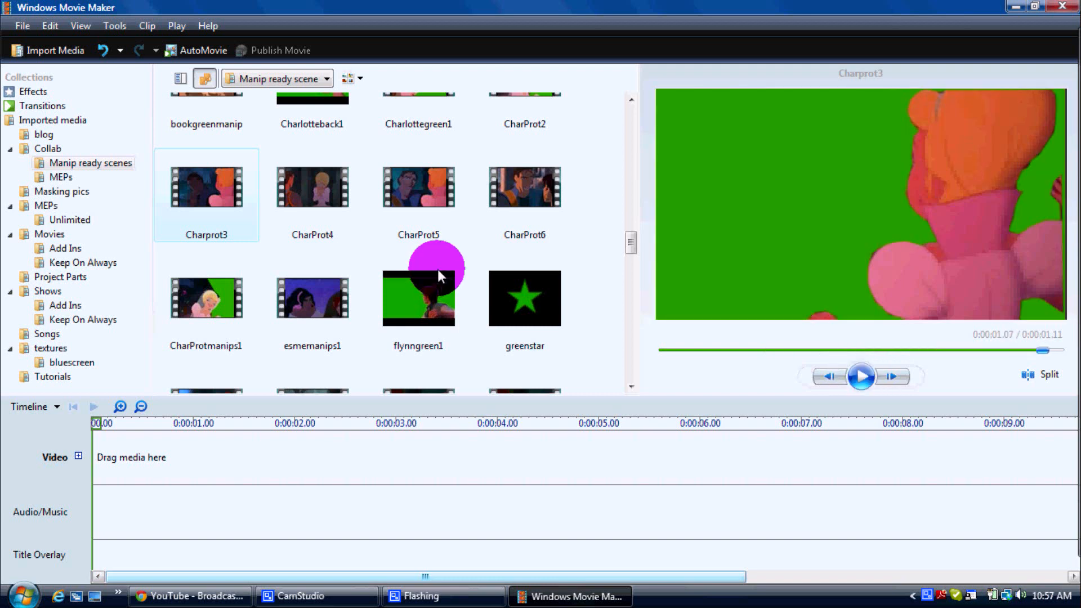
left_click(574, 246)
scroll(573, 246, "up", 3)
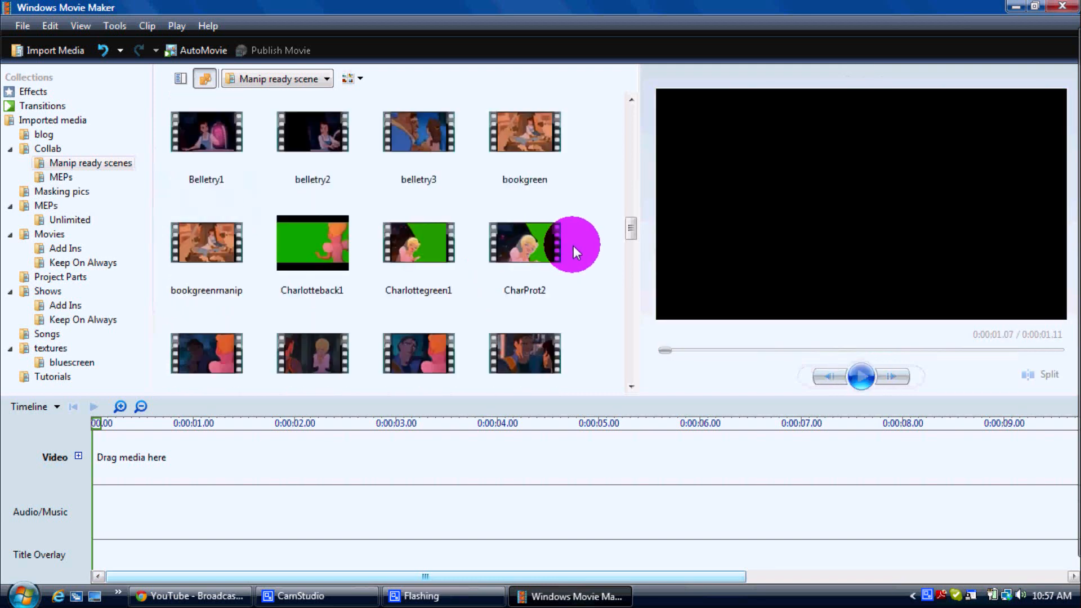
Browse down the manip-ready scenes to the Mulan blue-screen clip mulblue1, preview it, and replay it up to about 1.4 seconds.
scroll(545, 251, "down", 3)
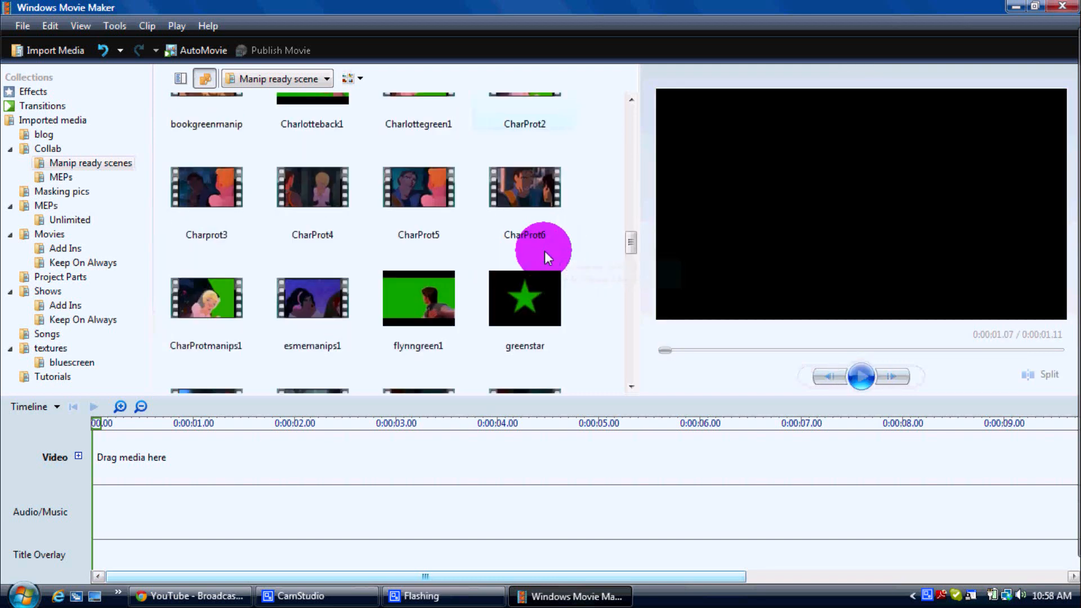
scroll(529, 254, "down", 6)
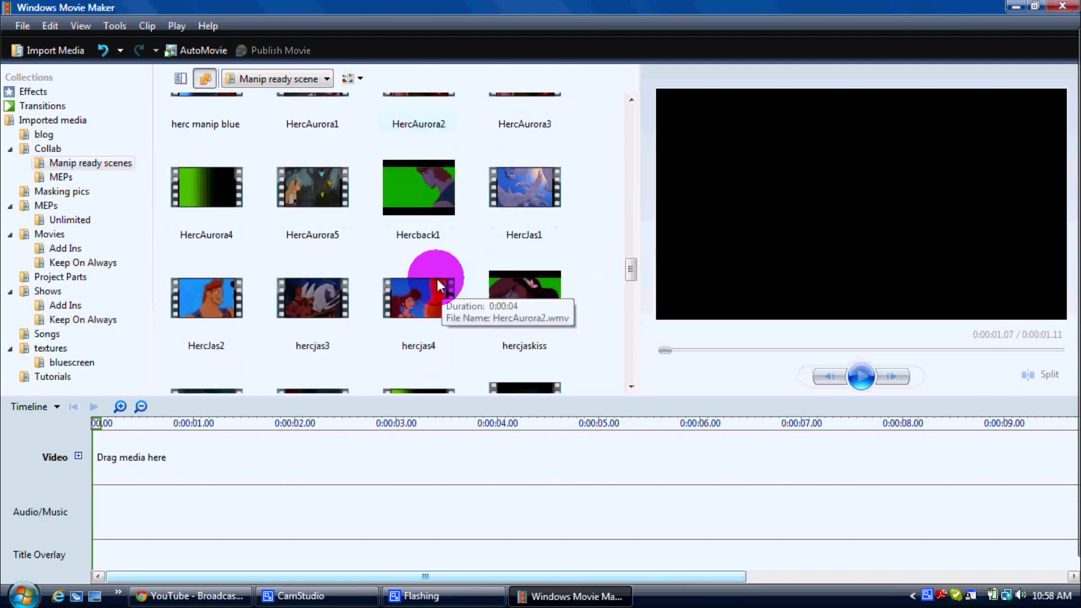
scroll(436, 278, "down", 3)
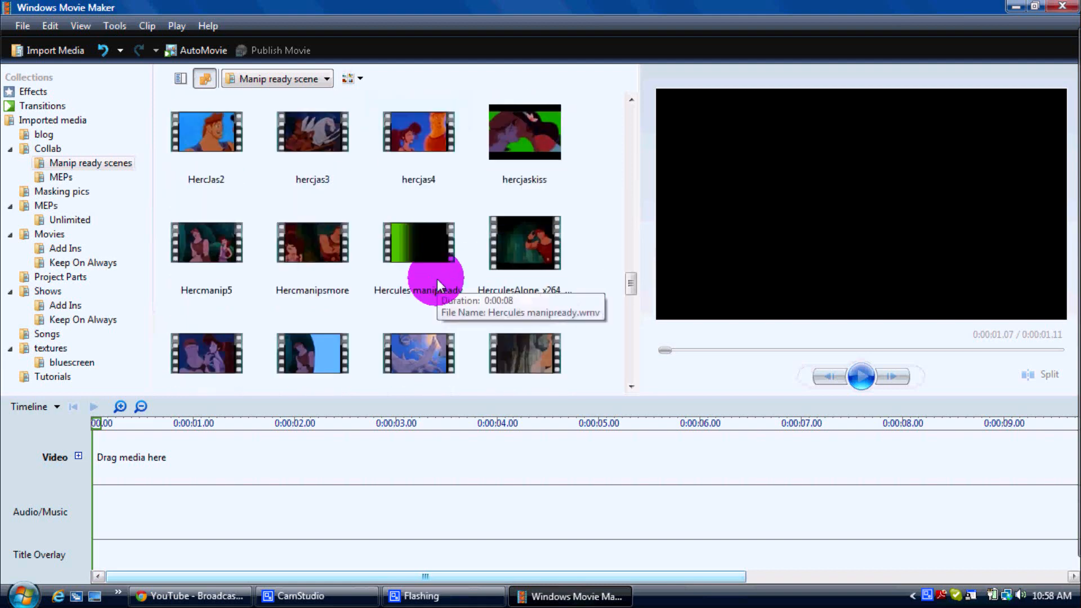
scroll(436, 279, "down", 3)
scroll(437, 279, "down", 3)
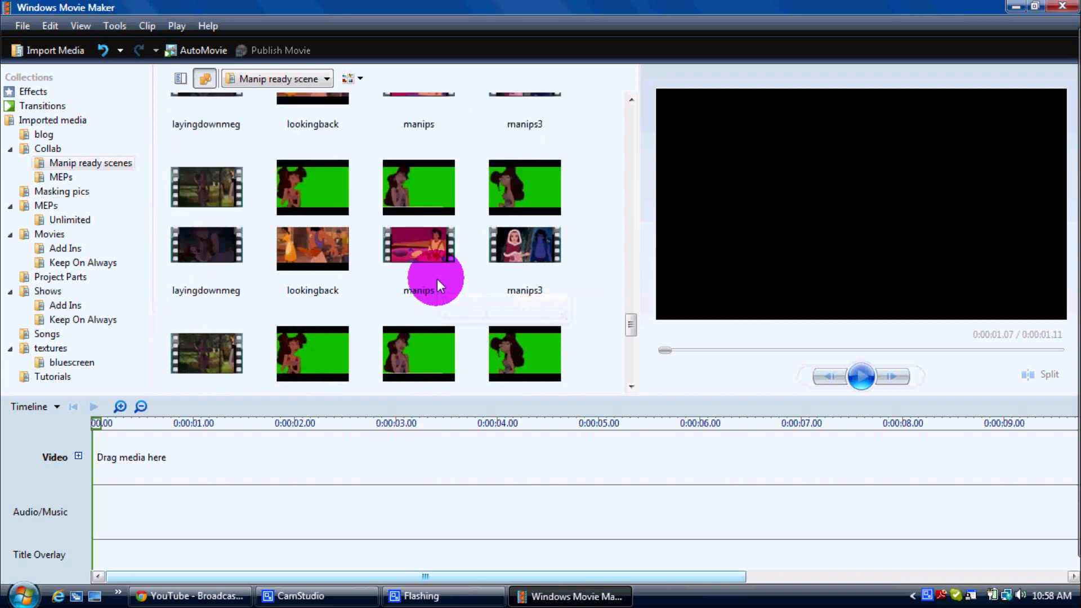
scroll(438, 285, "down", 3)
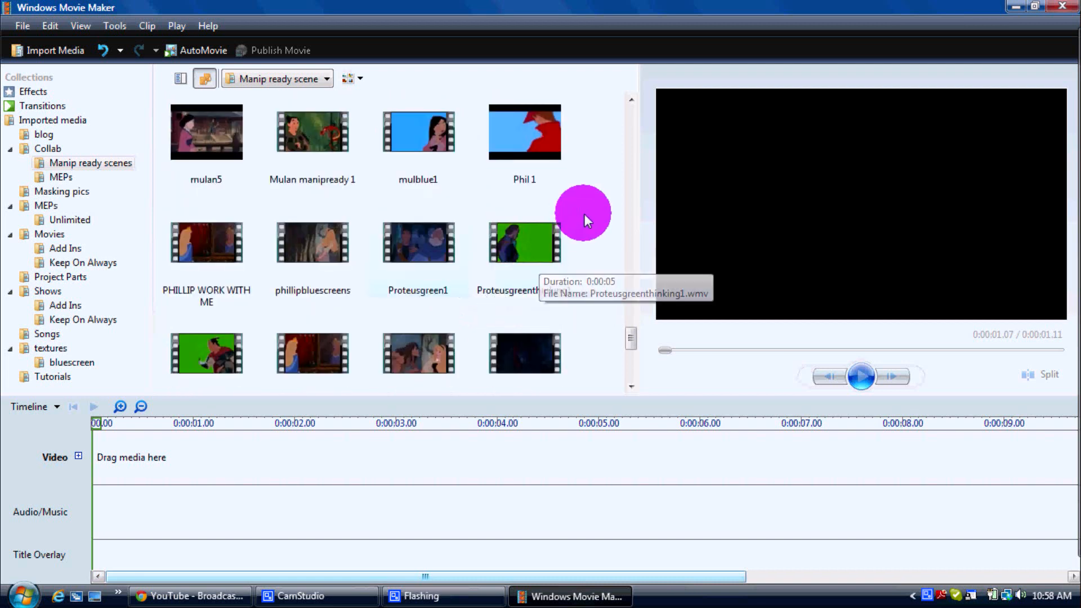
left_click(434, 155)
double_click(436, 155)
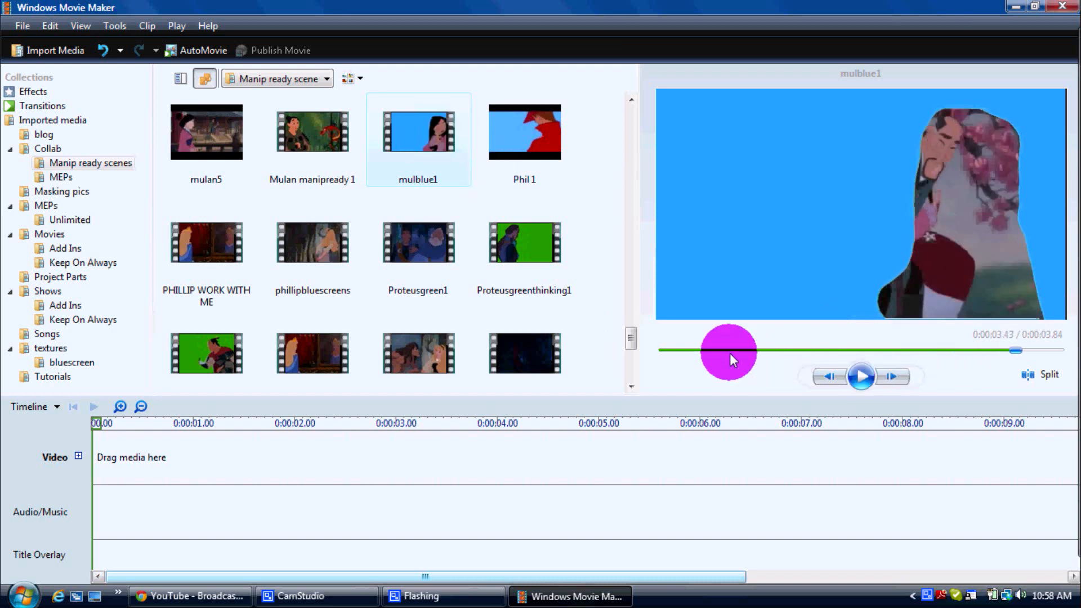
left_click(864, 376)
left_click(864, 376)
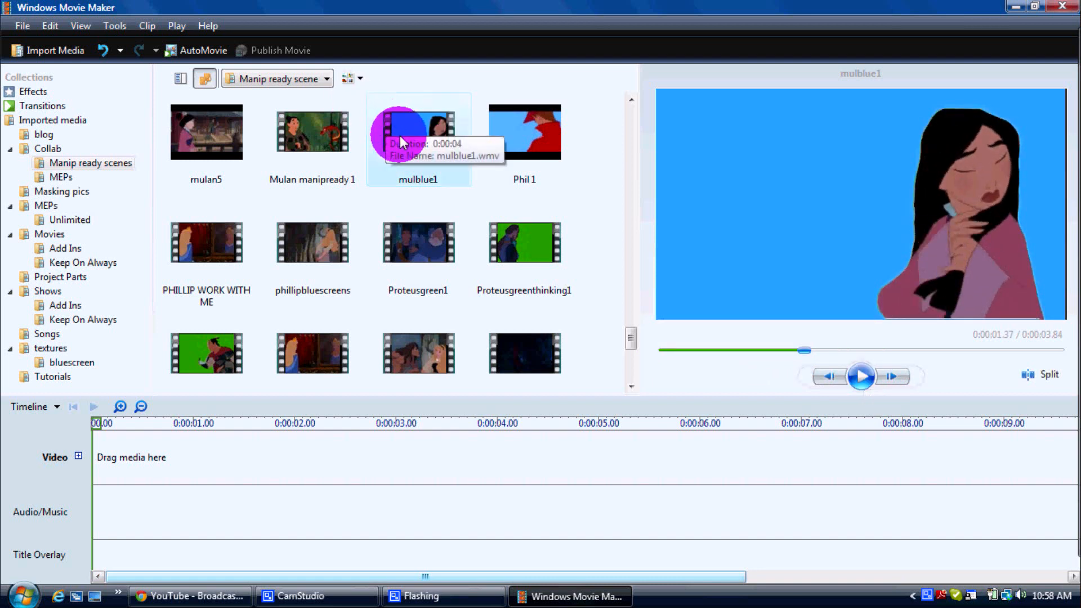
Return mulblue1 to its first frame to examine the mask shape, and play it up to about 2 seconds.
left_click(674, 351)
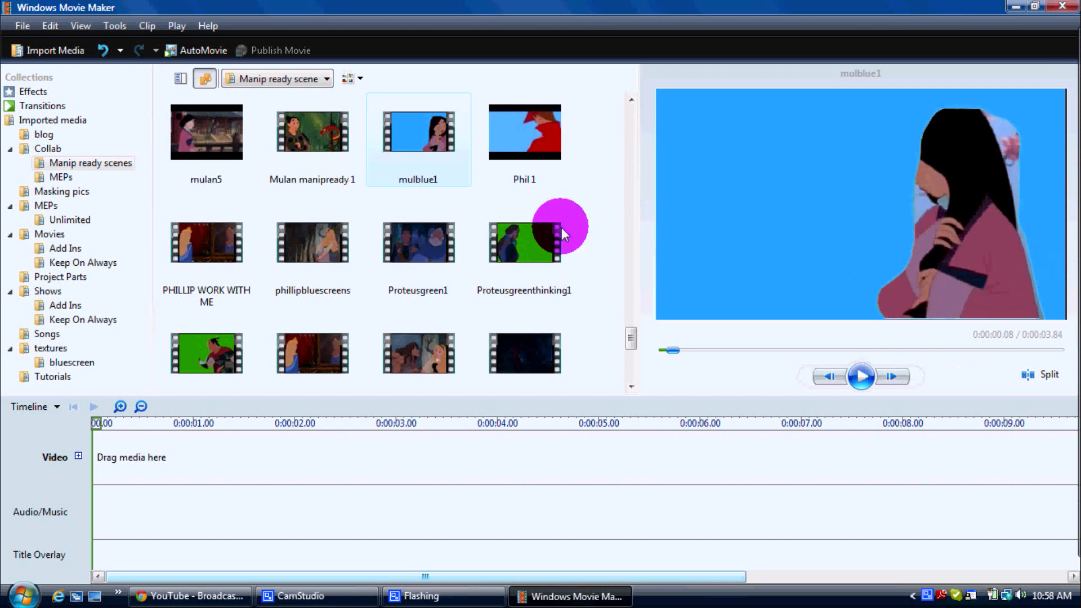
left_click(659, 352)
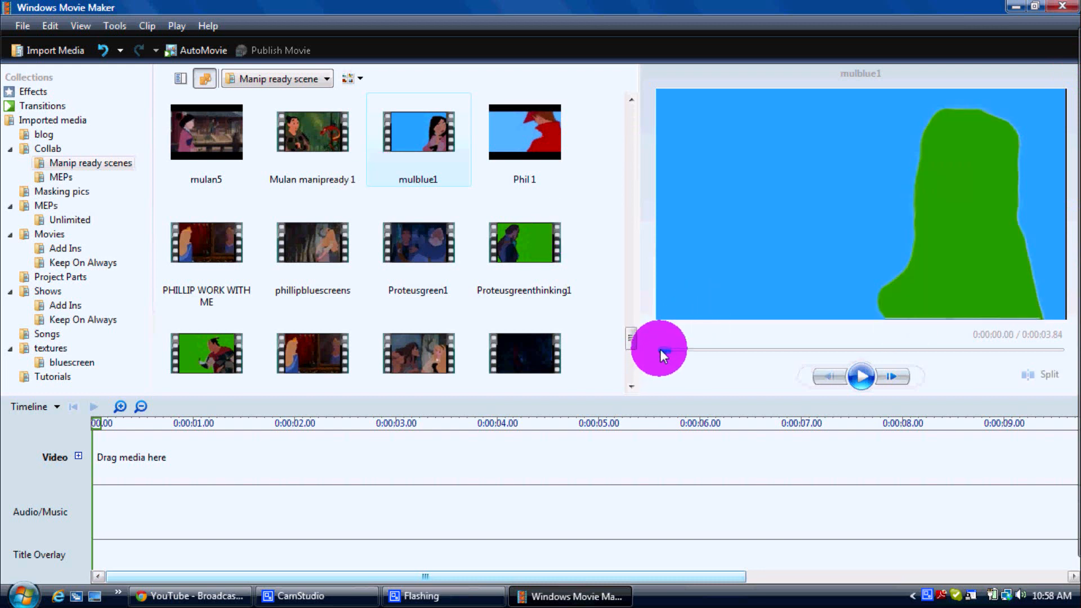
left_click(866, 374)
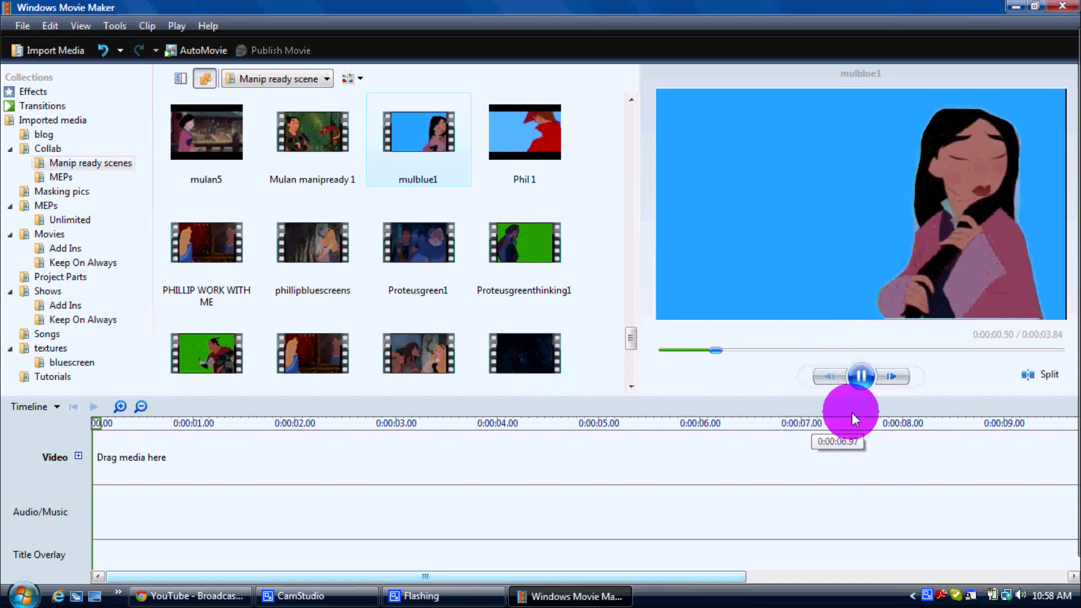
left_click(863, 376)
Look through the rest of the manip-ready scenes down to the Tiana clips, and return to the start of the collection.
scroll(540, 236, "up", 3)
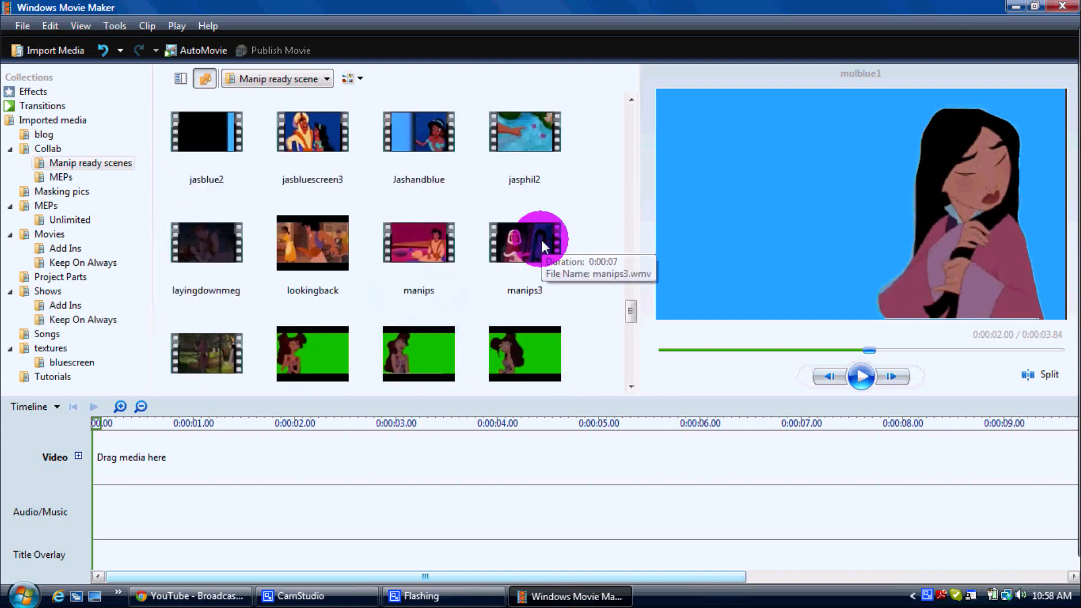
scroll(540, 237, "down", 5)
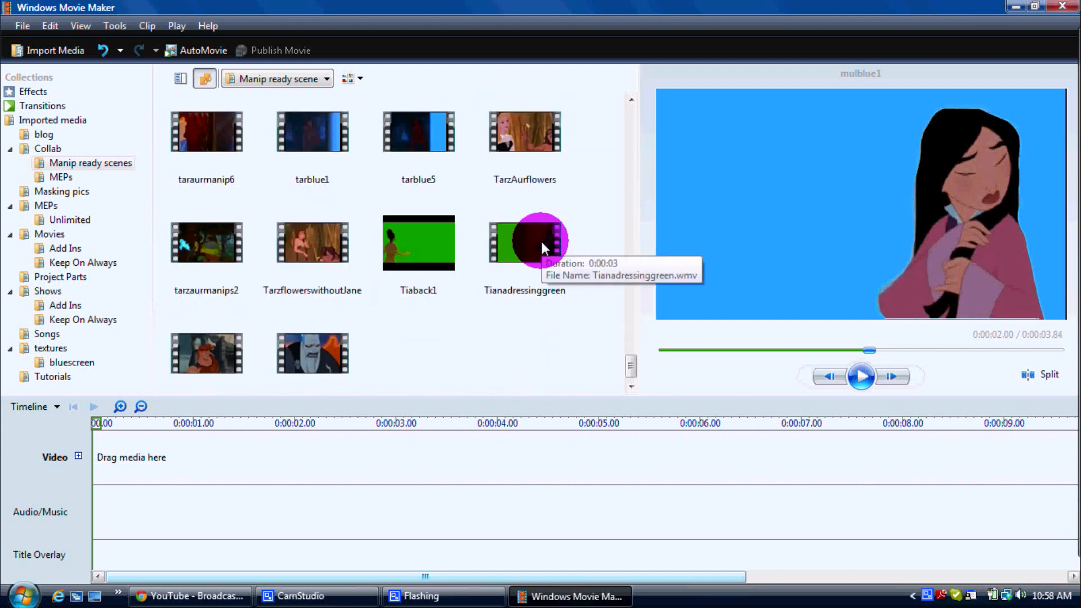
scroll(540, 239, "up", 5)
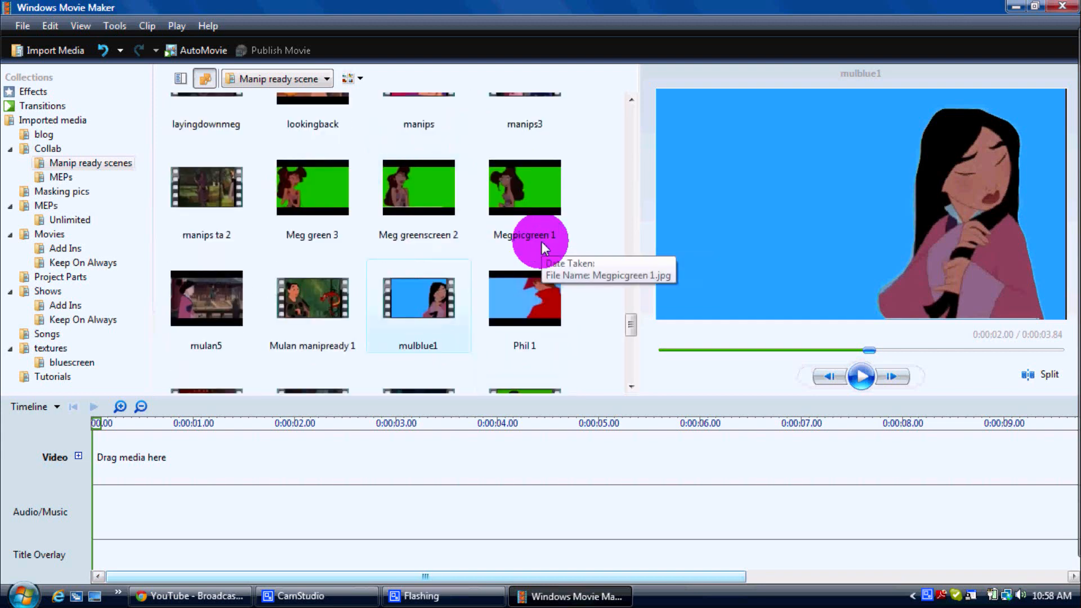
scroll(542, 242, "down", 2)
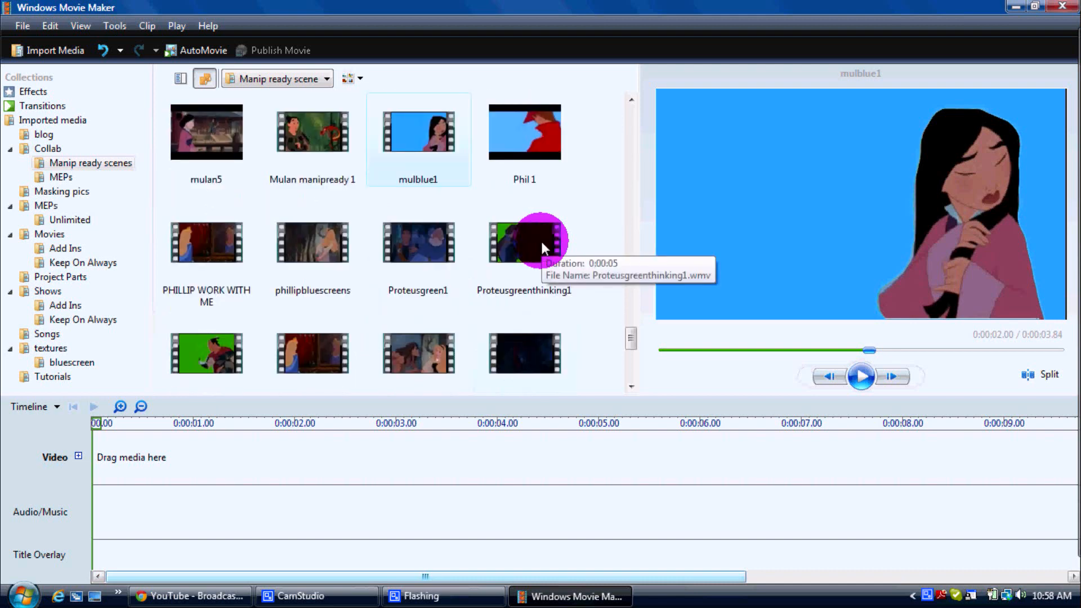
scroll(540, 240, "up", 2)
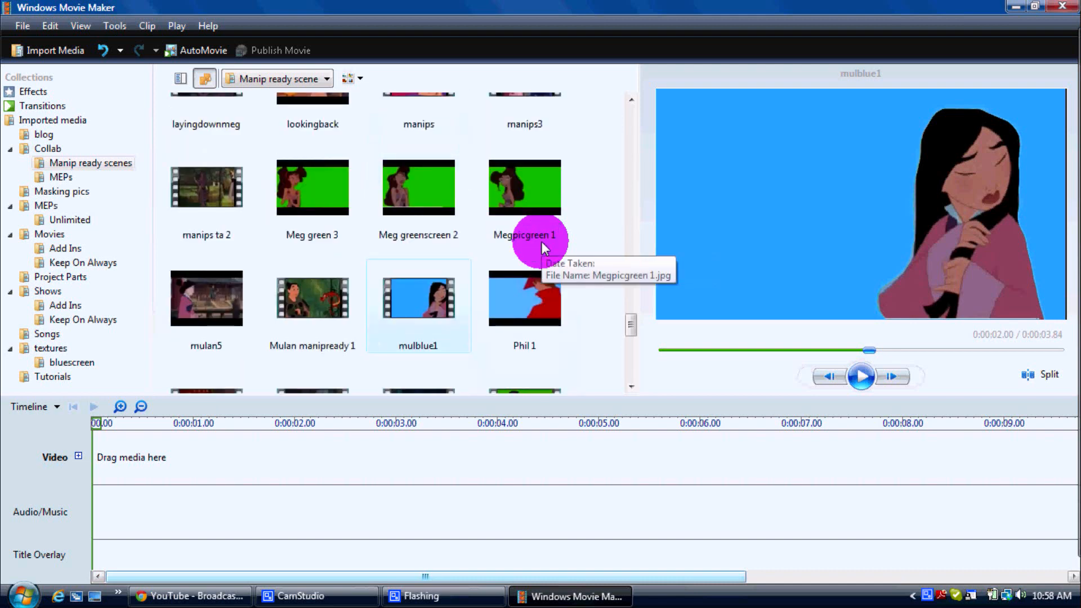
scroll(541, 239, "up", 1)
scroll(540, 239, "down", 3)
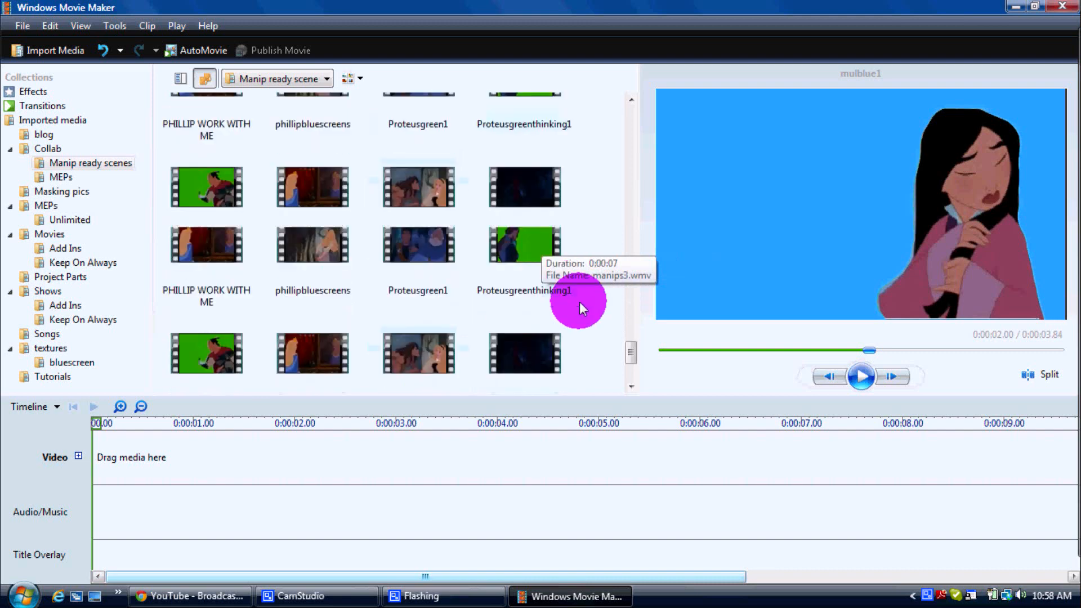
scroll(579, 301, "down", 1)
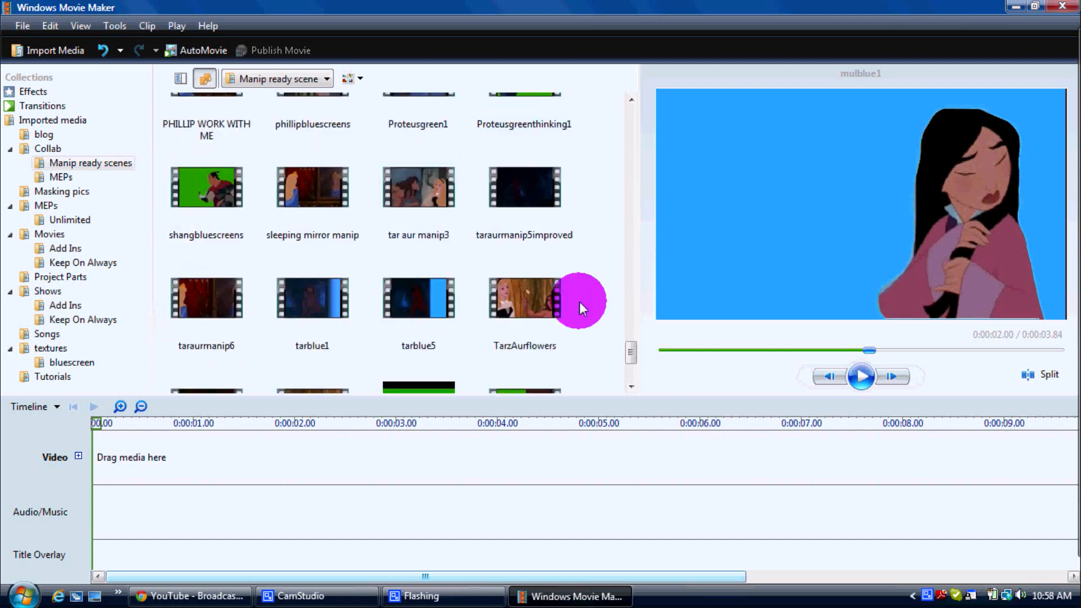
scroll(580, 301, "down", 3)
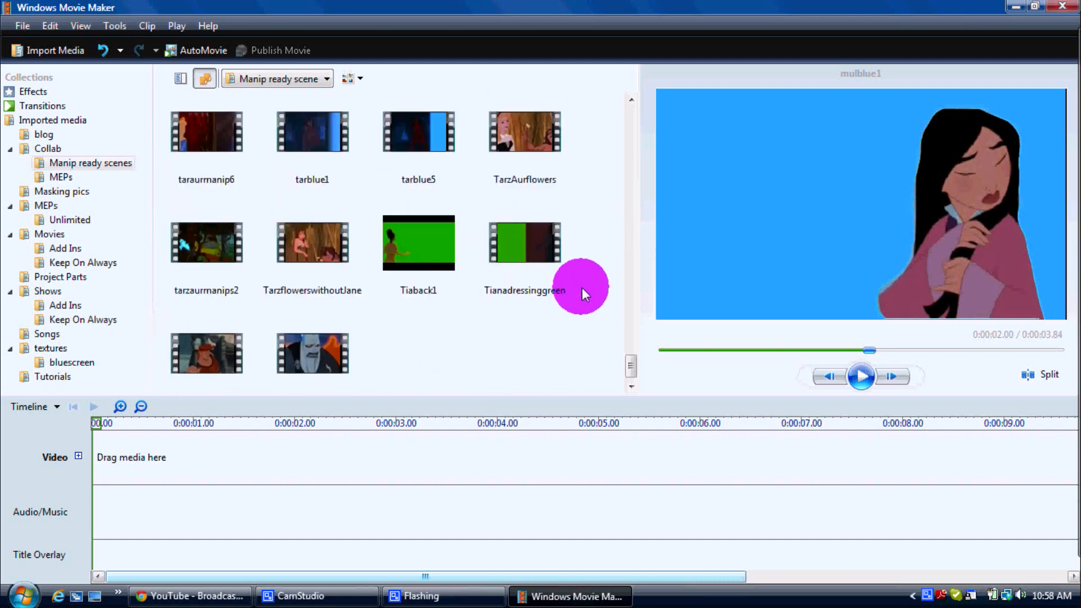
scroll(570, 282, "up", 10)
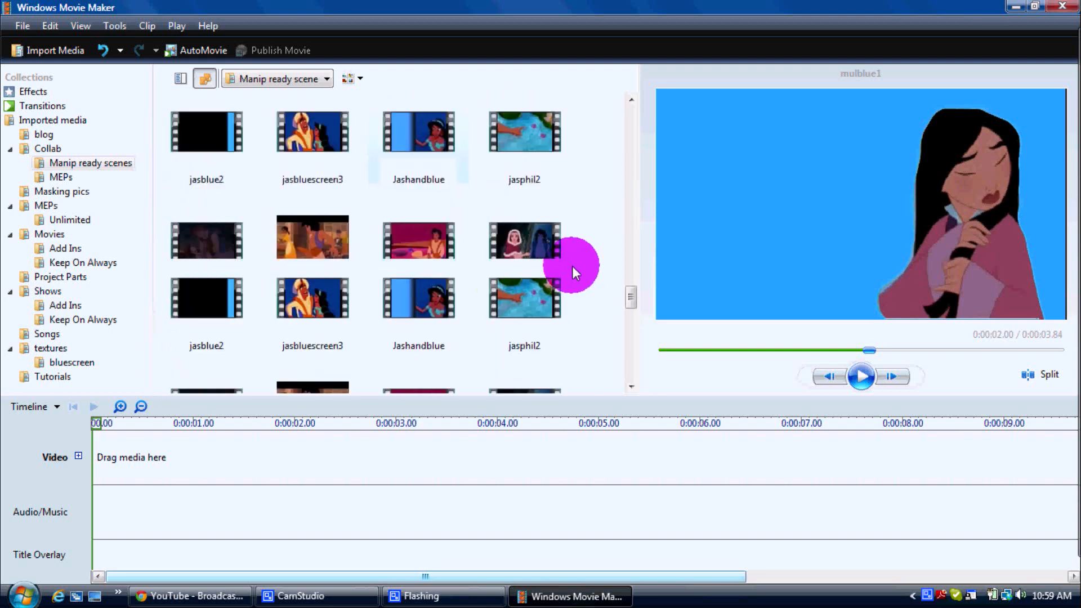
scroll(570, 266, "up", 6)
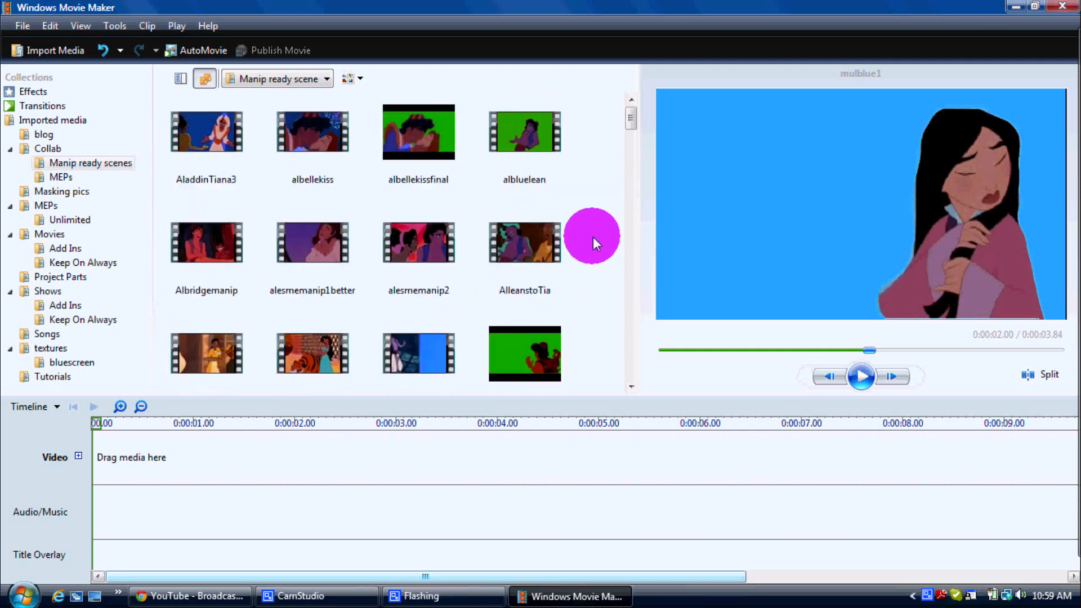
Clear the clip preview and show the contents of the main Imported media collection.
left_click(593, 236)
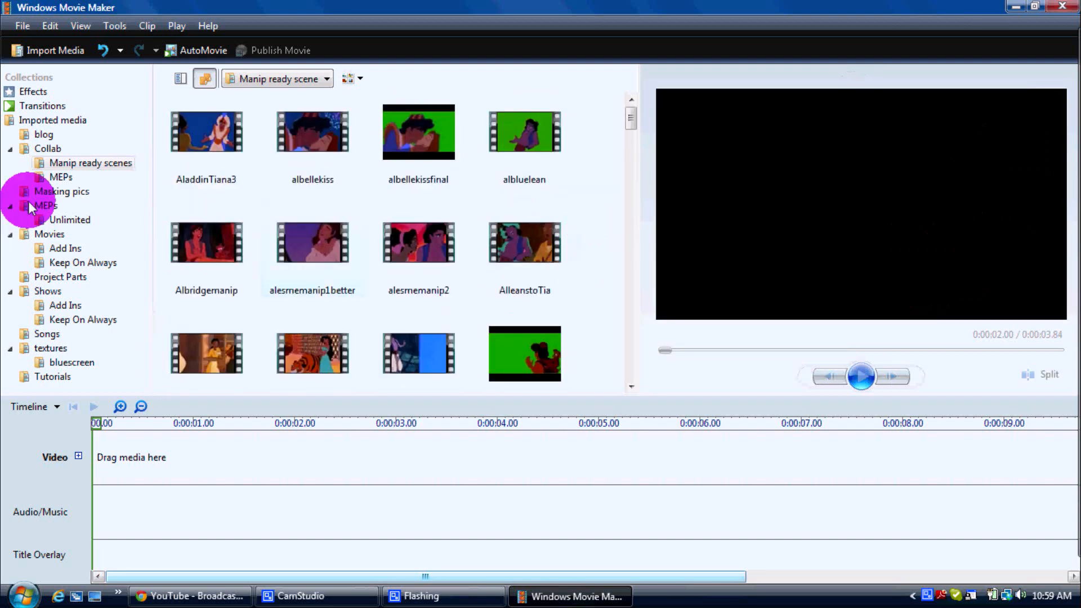
left_click(67, 120)
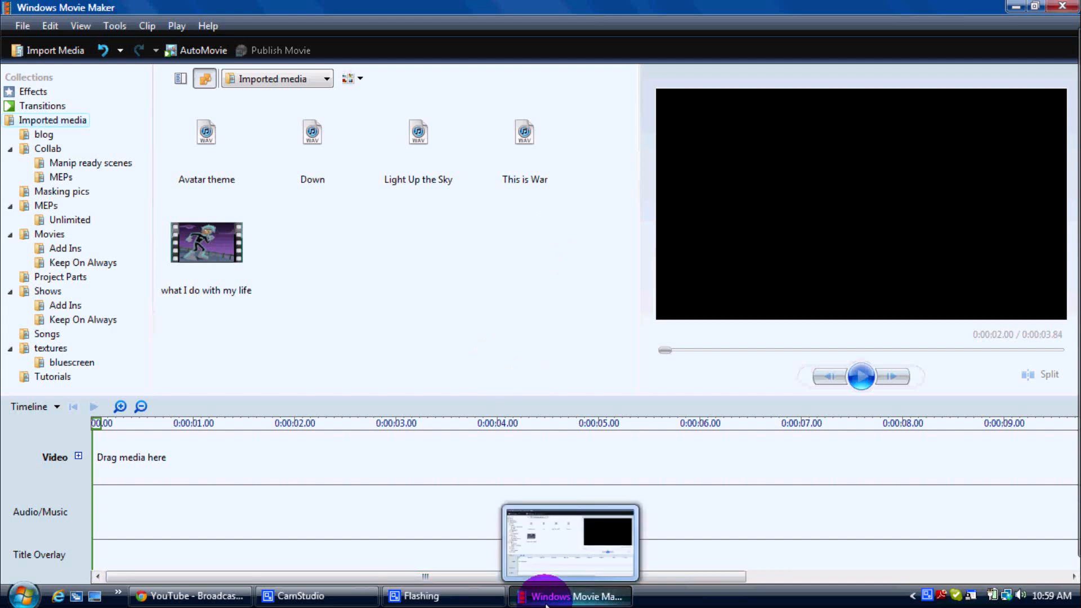
mouse_move(490, 587)
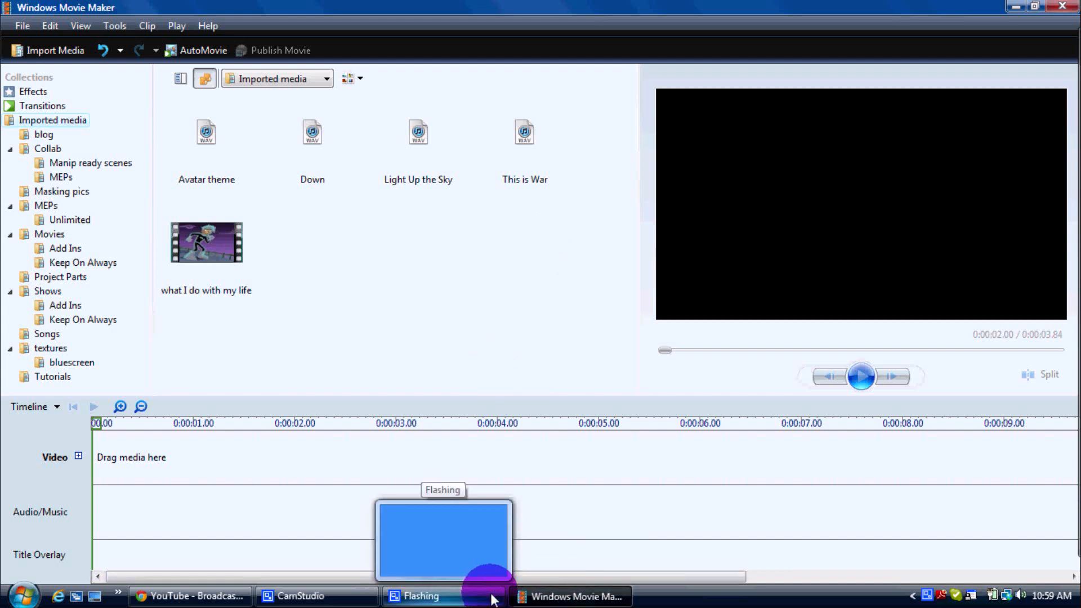
mouse_move(552, 593)
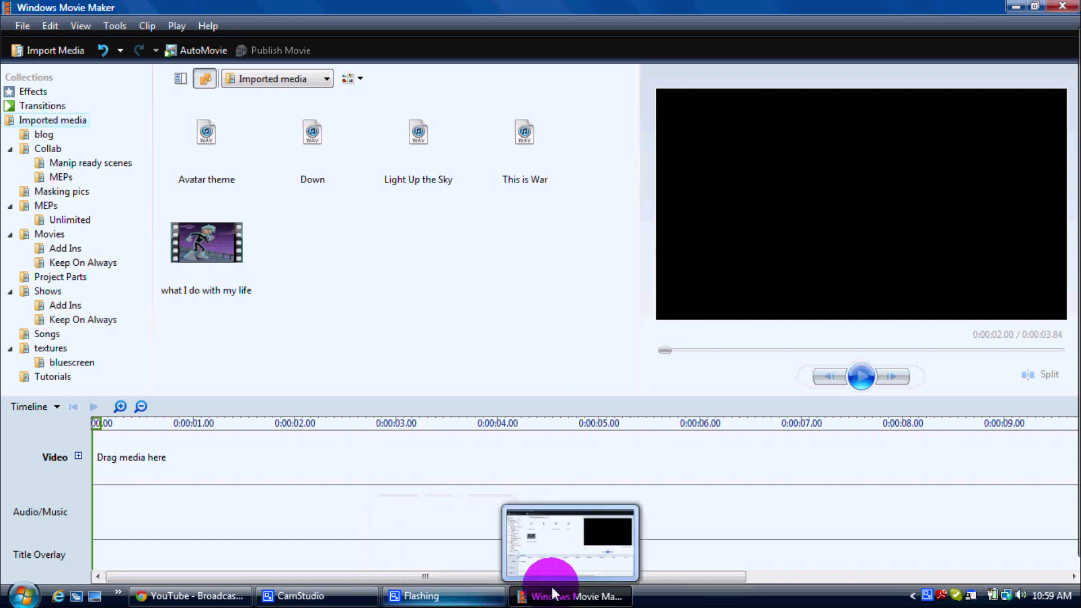